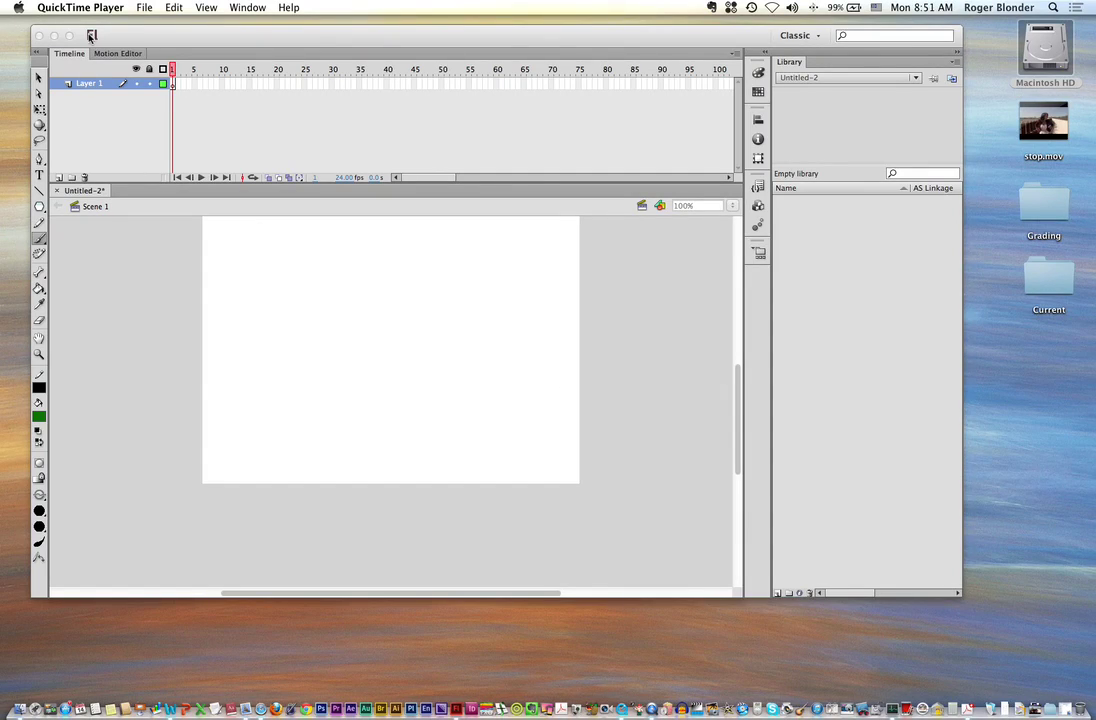
# Rename Layer 1 to ground
pyautogui.doubleClick(88, 84)
pyautogui.write('ground')
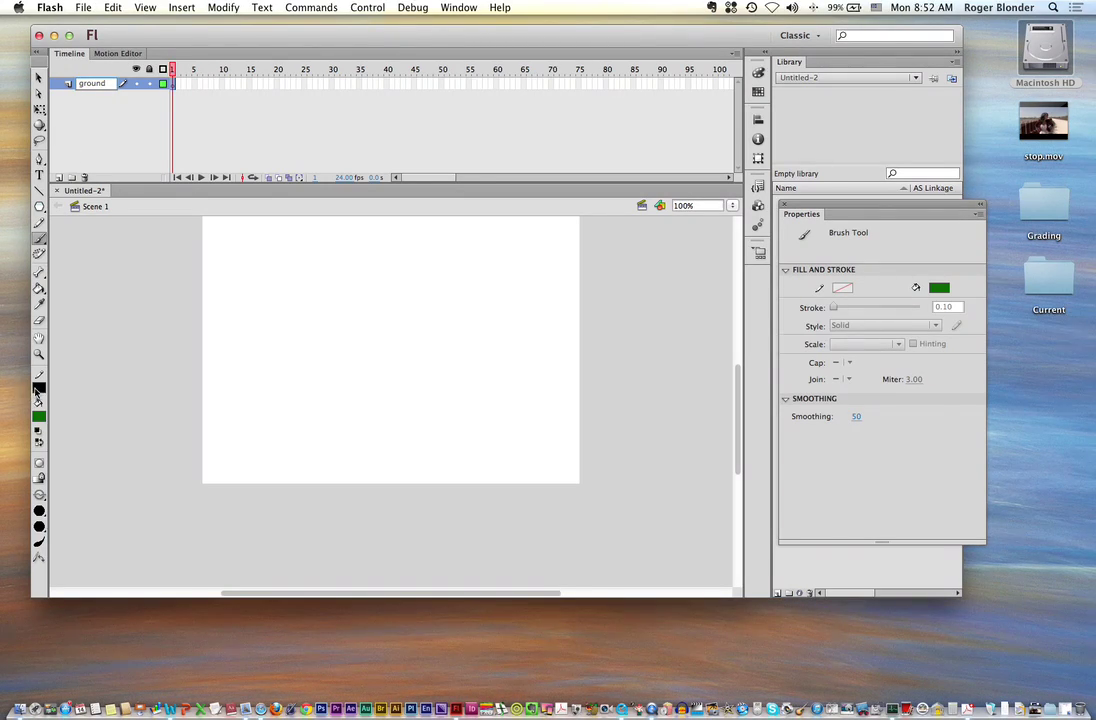
pyautogui.click(39, 389)
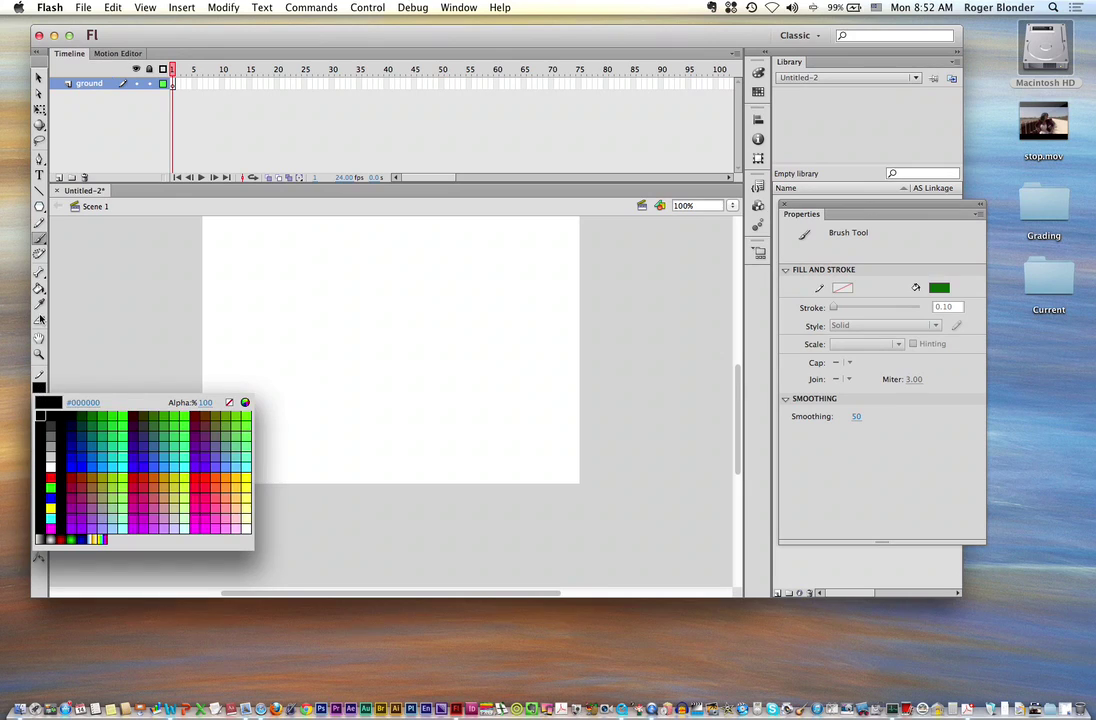
# Draw a black horizontal ground line across the lower stage, then add a new layer
pyautogui.click(39, 193)
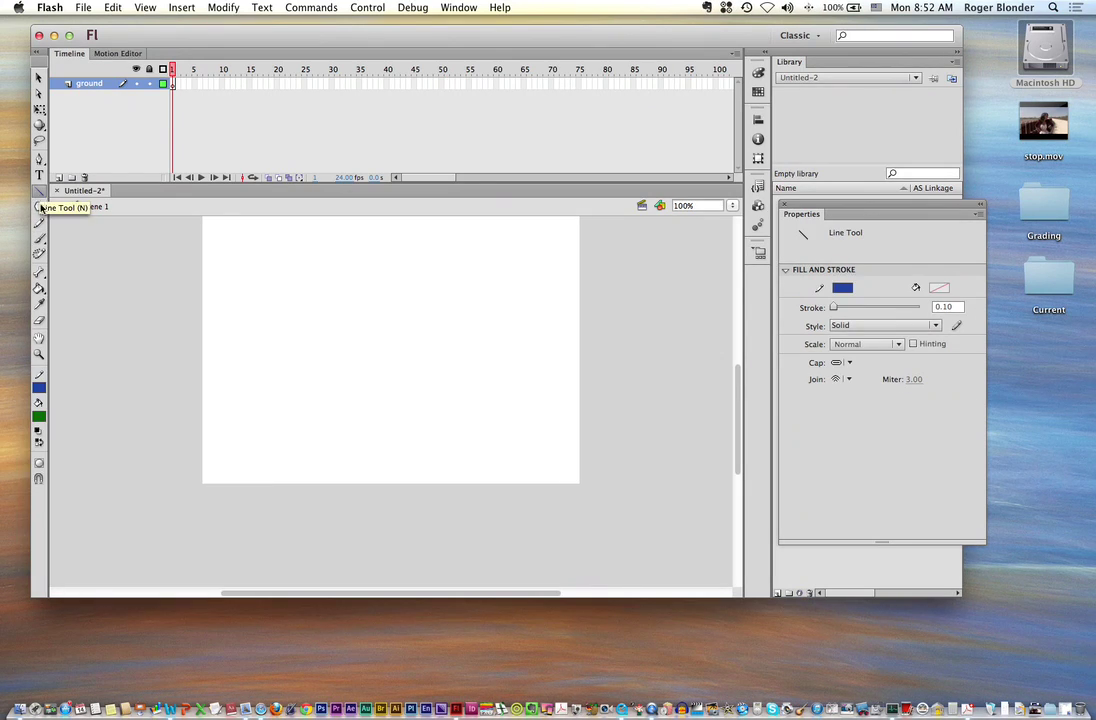
pyautogui.click(39, 388)
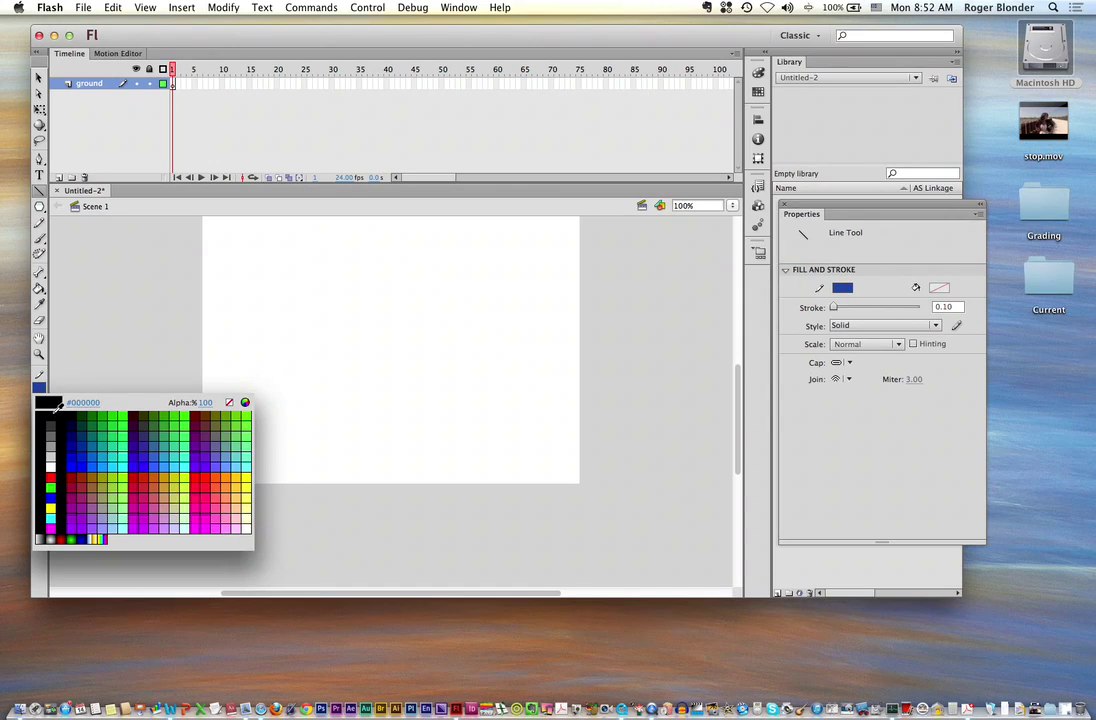
pyautogui.click(55, 406)
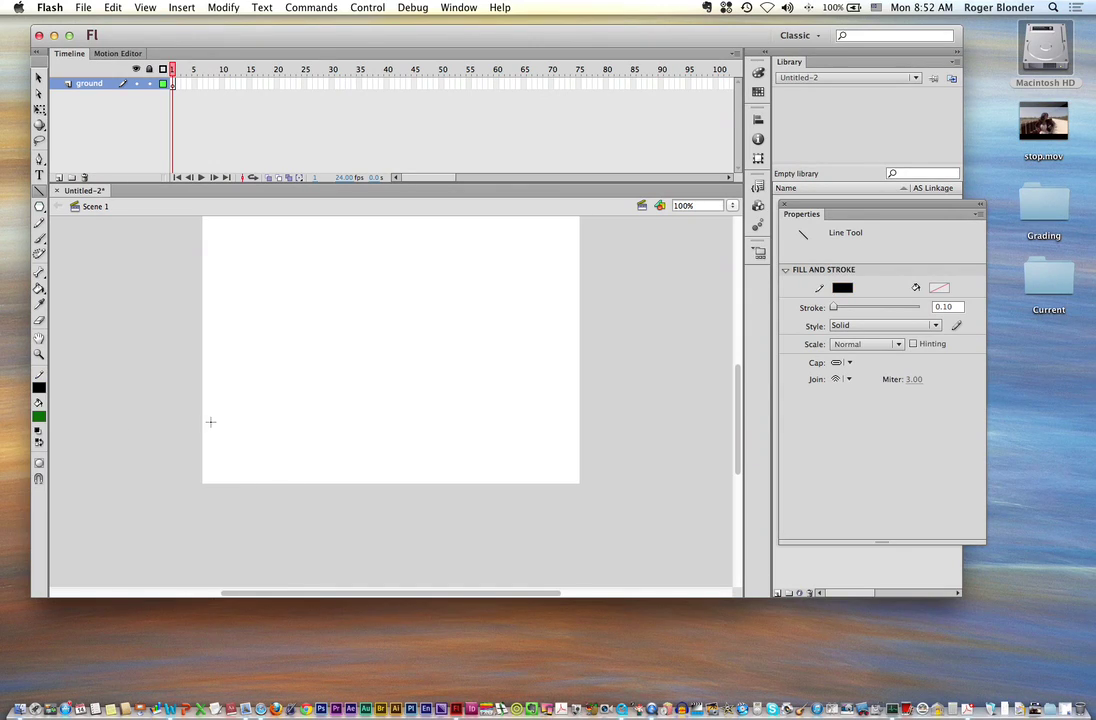
pyautogui.moveTo(200, 427); pyautogui.dragTo(583, 429)
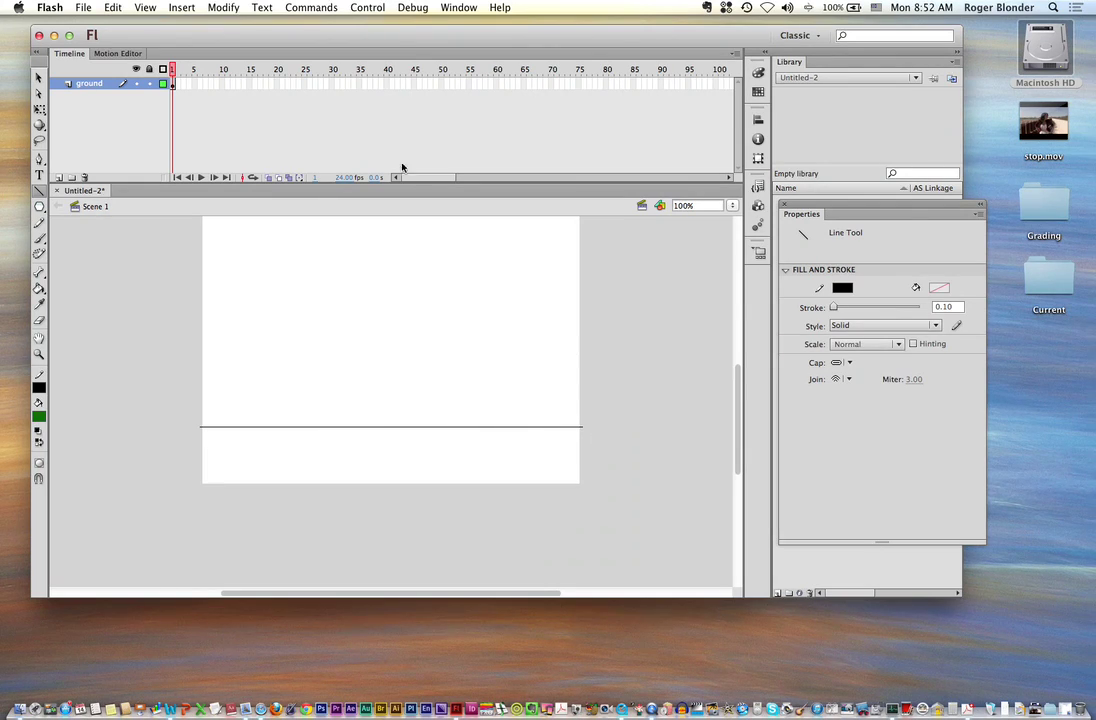
pyautogui.click(58, 178)
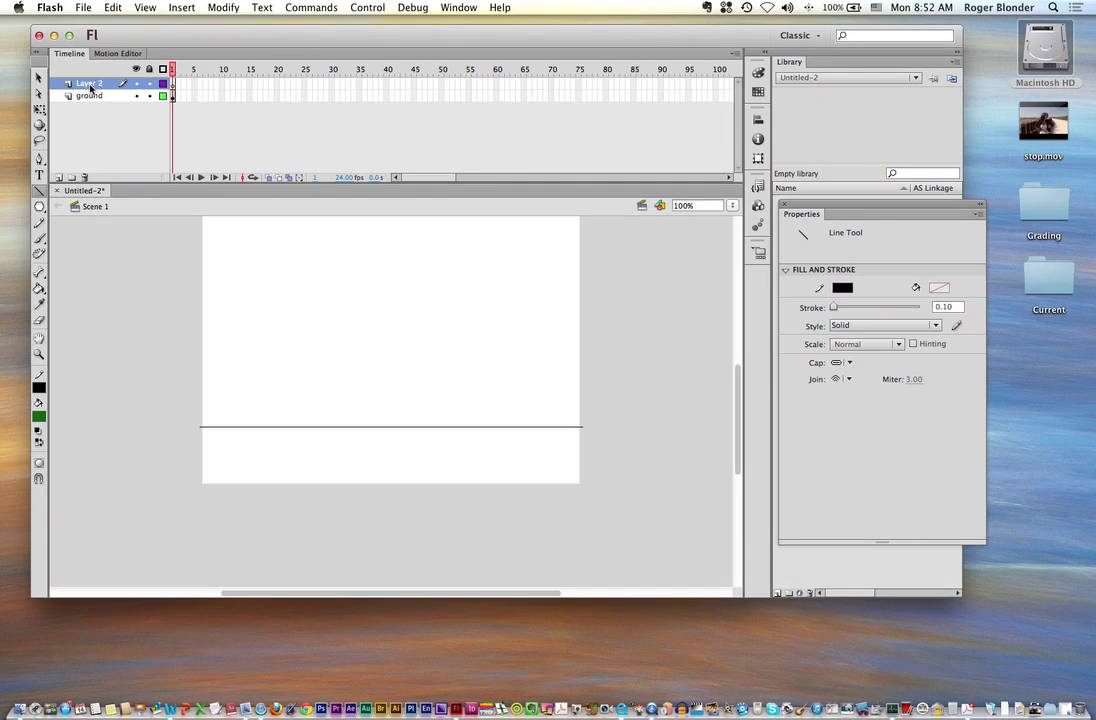
# Rename the new layer to path
pyautogui.doubleClick(90, 84)
pyautogui.write('pl')
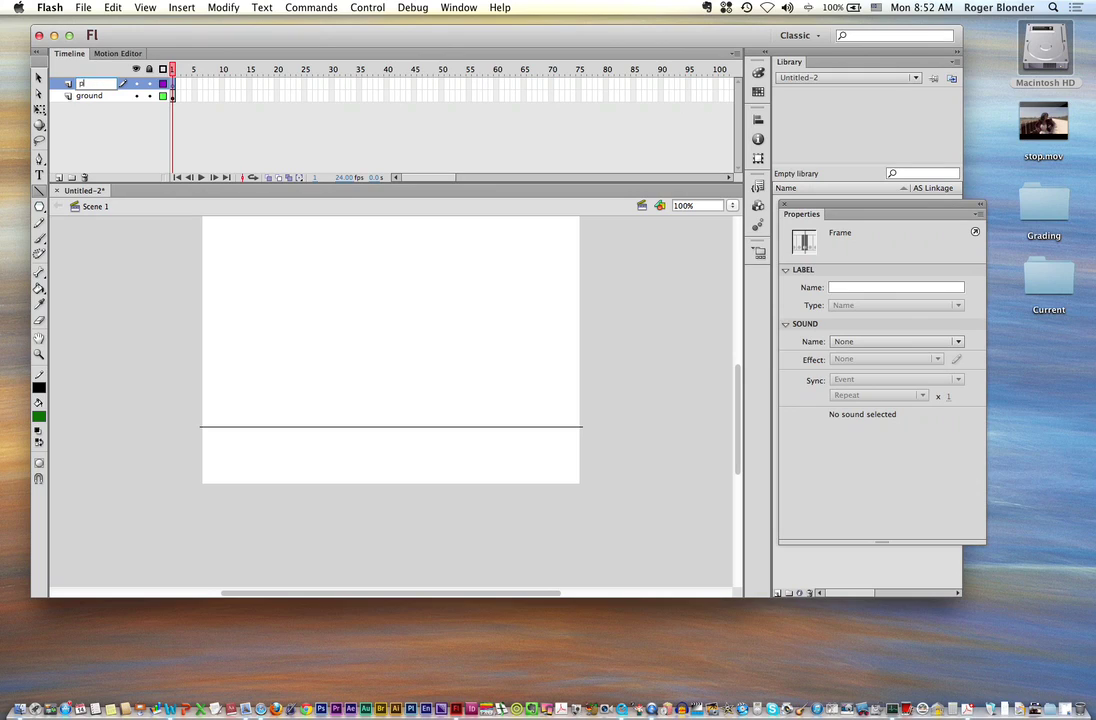
pyautogui.write('th')
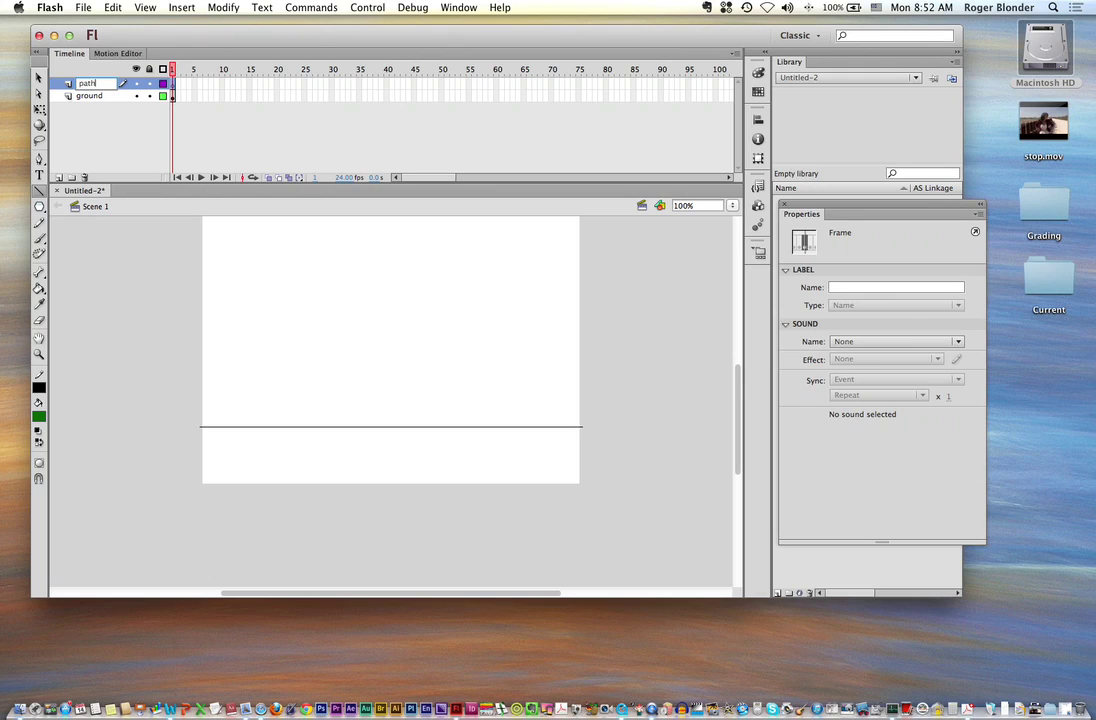
pyautogui.click(41, 160)
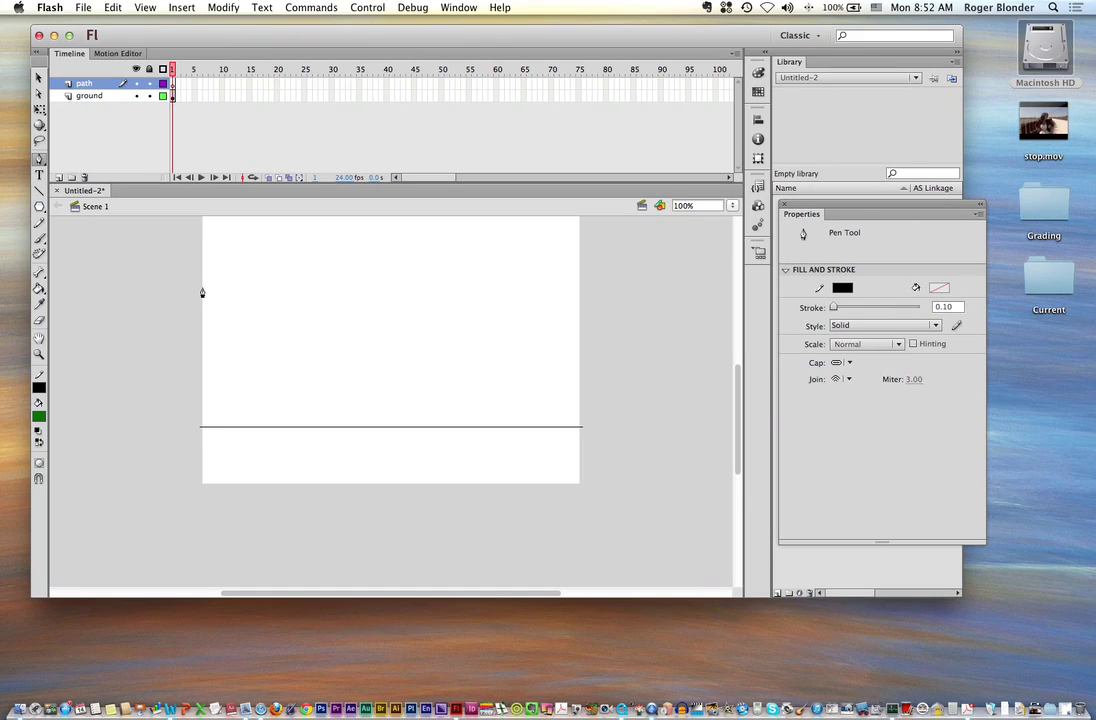
# Draw a pen curve of three arches, each touching down on the ground line
pyautogui.moveTo(204, 289); pyautogui.dragTo(256, 289)
pyautogui.moveTo(266, 289); pyautogui.dragTo(266, 289)
pyautogui.click(320, 428)
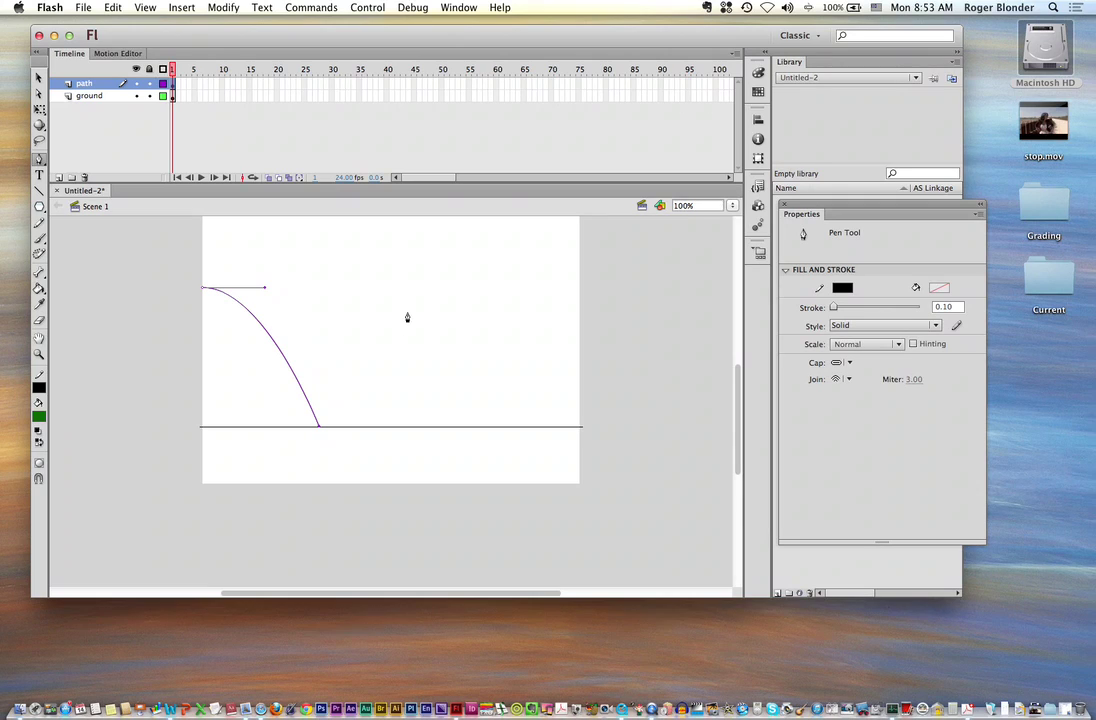
pyautogui.moveTo(398, 312); pyautogui.dragTo(475, 316)
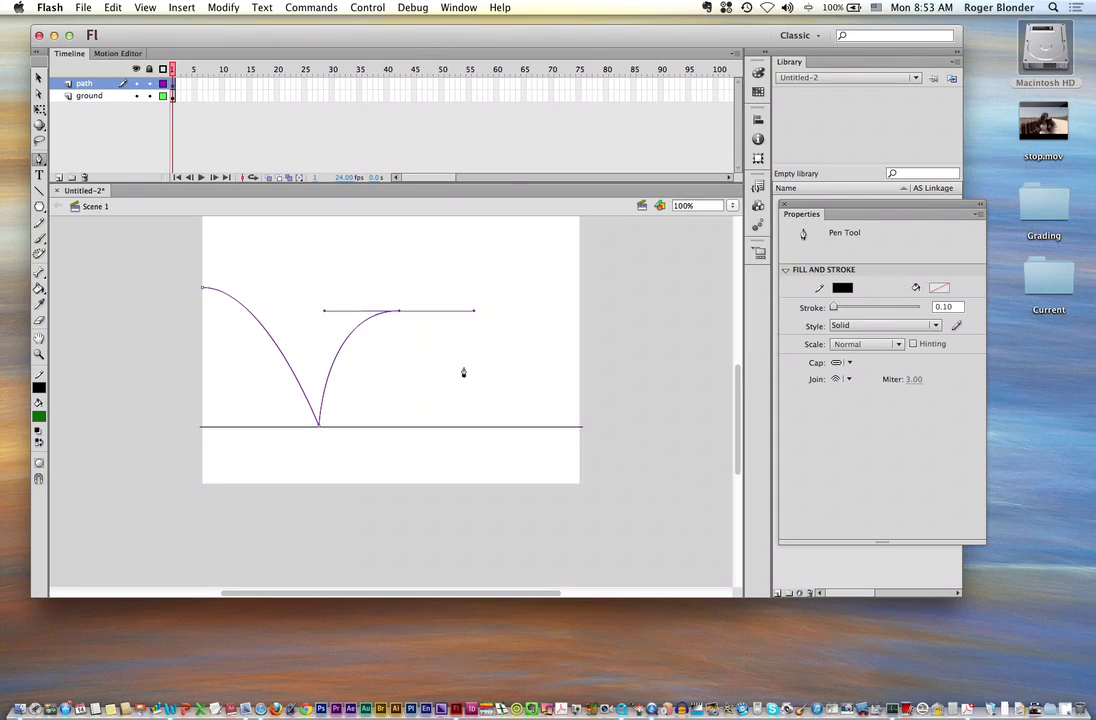
pyautogui.click(473, 428)
pyautogui.moveTo(545, 335); pyautogui.dragTo(611, 338)
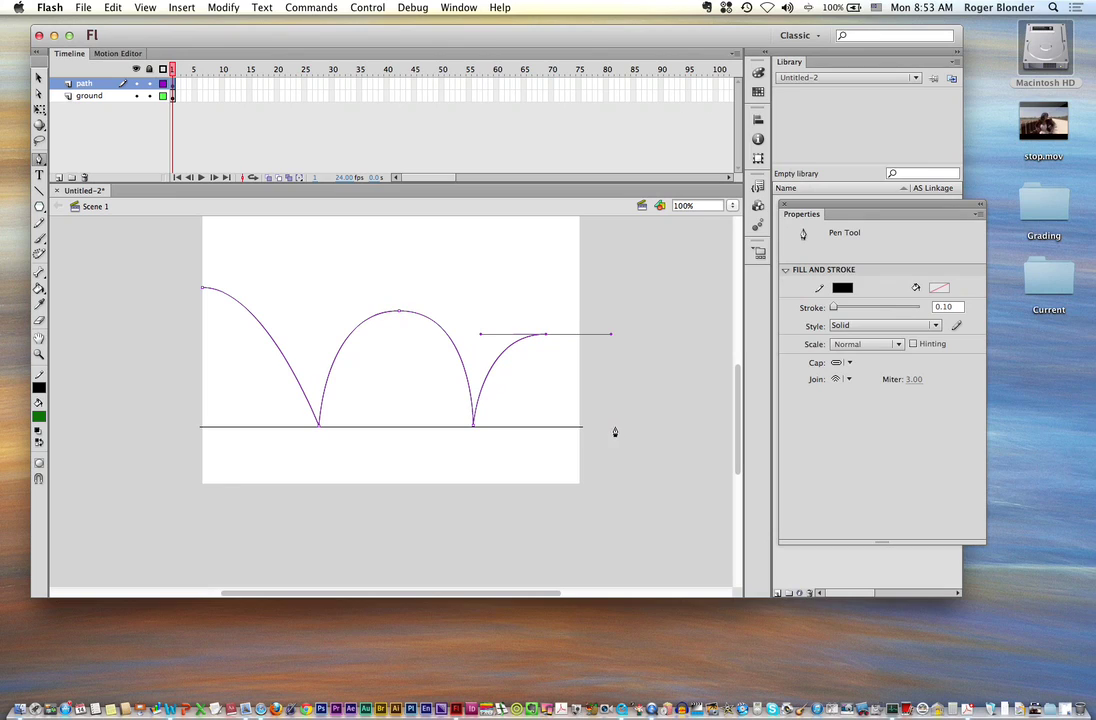
pyautogui.click(616, 428)
# Raise and round the first arch's start, and lower the second arch's peak
pyautogui.click(39, 78)
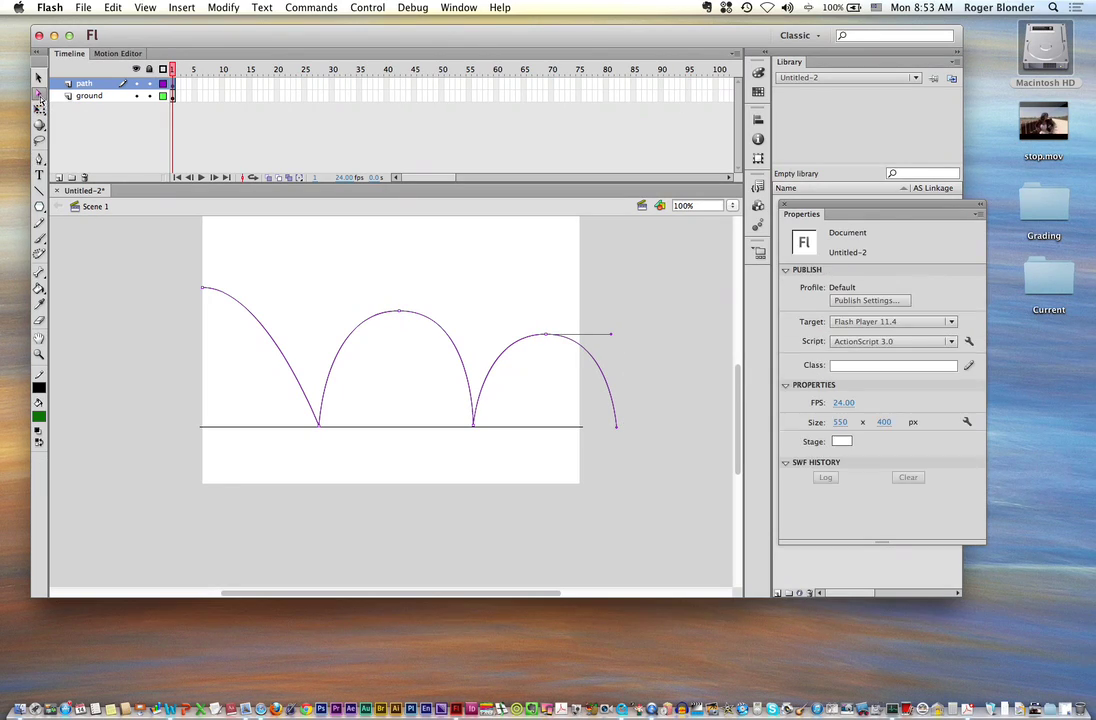
pyautogui.click(204, 290)
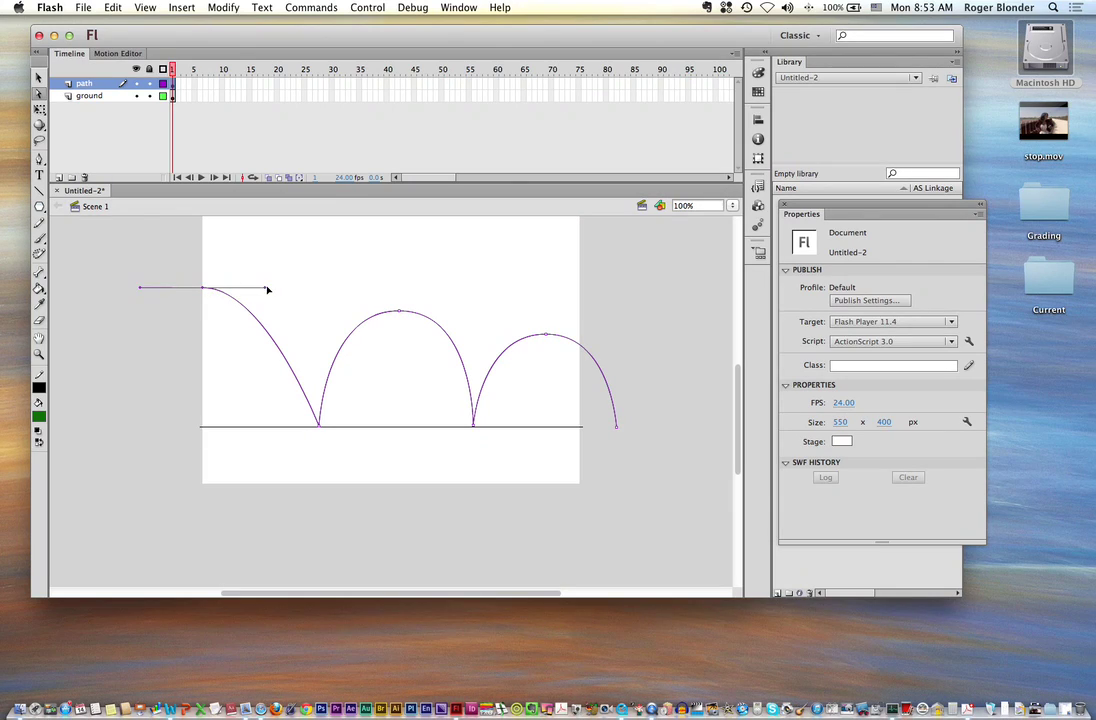
pyautogui.moveTo(268, 290); pyautogui.dragTo(319, 289)
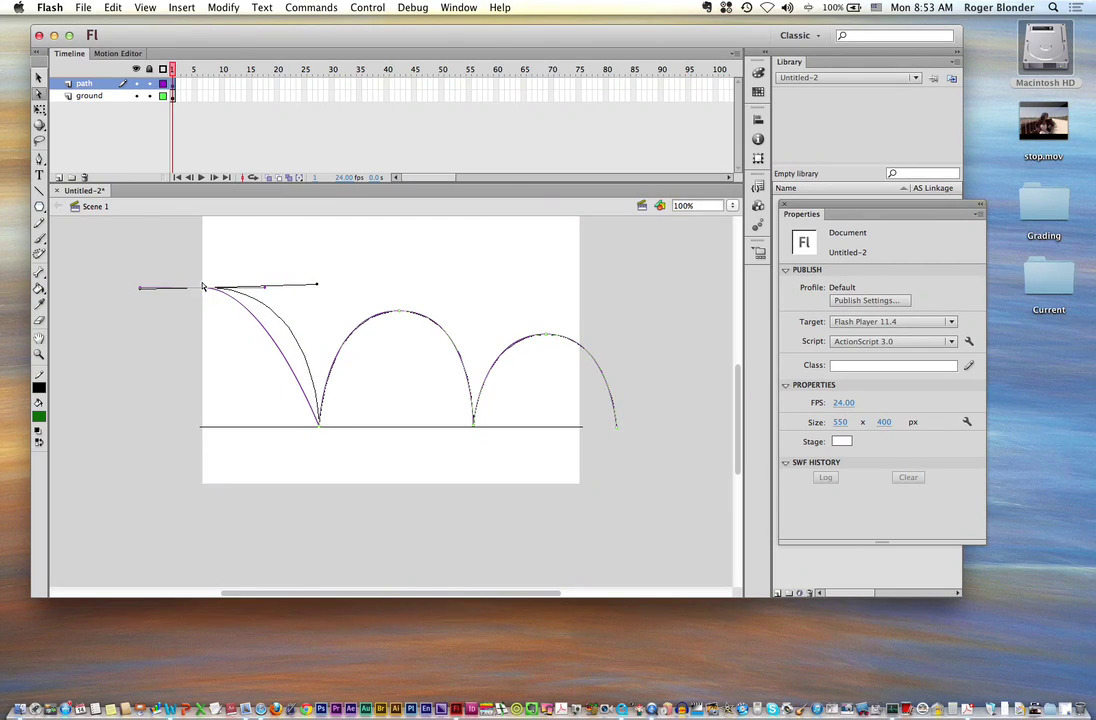
pyautogui.moveTo(204, 289); pyautogui.dragTo(220, 280)
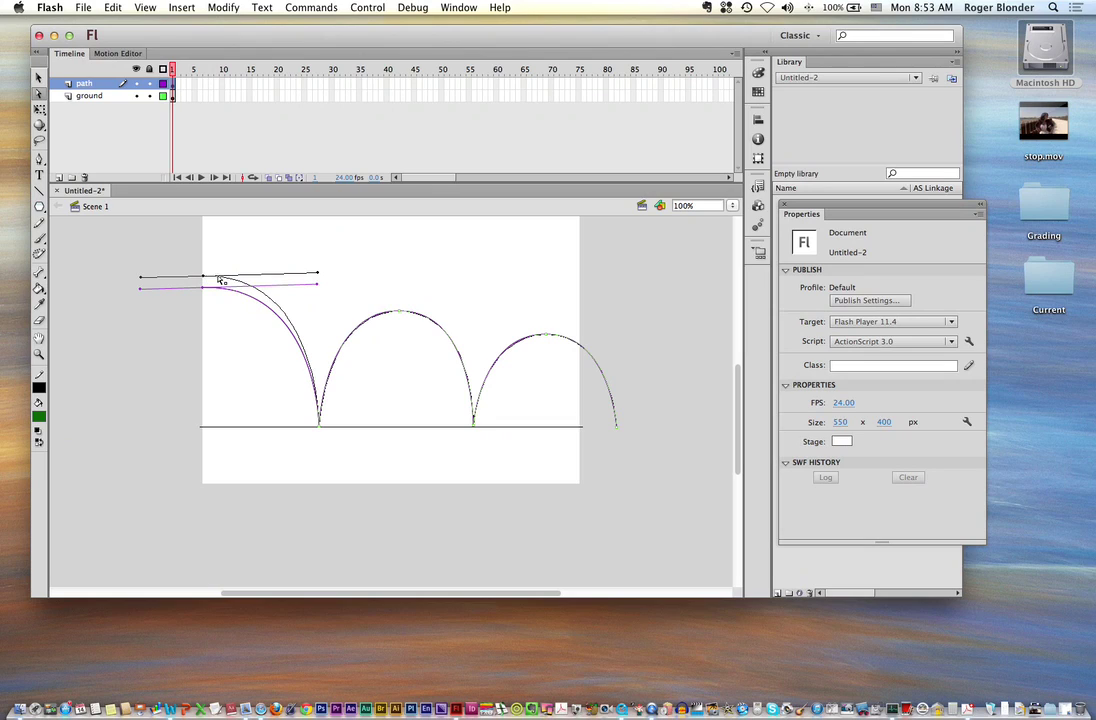
pyautogui.moveTo(314, 277); pyautogui.dragTo(305, 275)
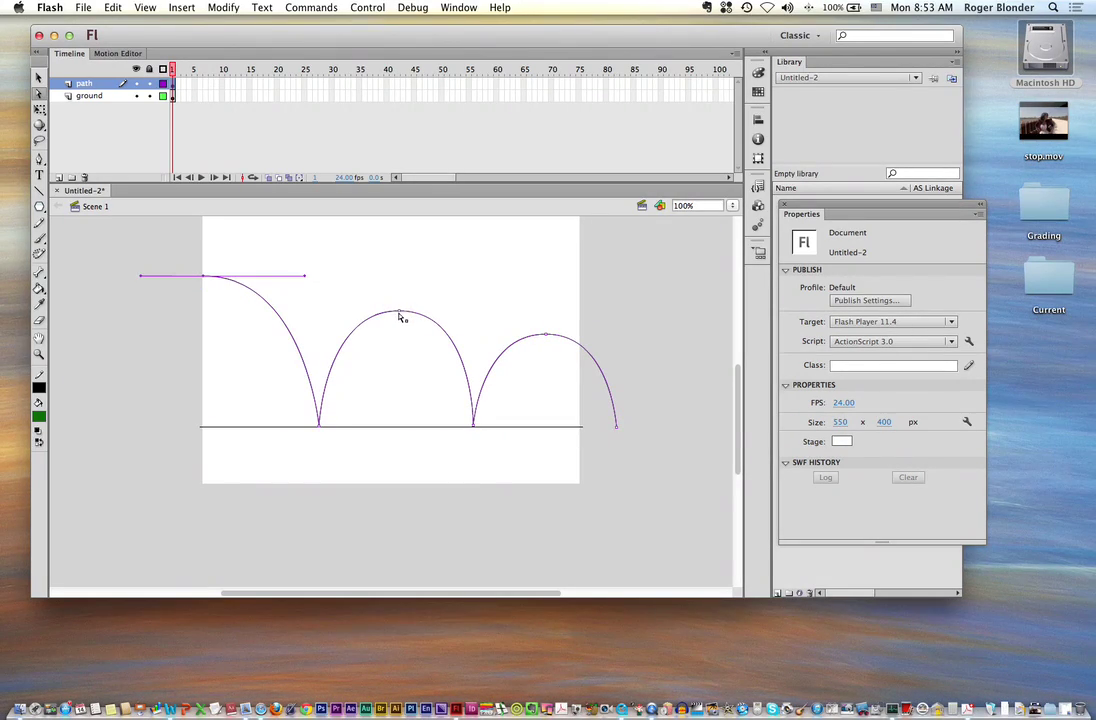
pyautogui.click(399, 313)
pyautogui.moveTo(397, 313); pyautogui.dragTo(396, 324)
pyautogui.moveTo(323, 323); pyautogui.dragTo(313, 321)
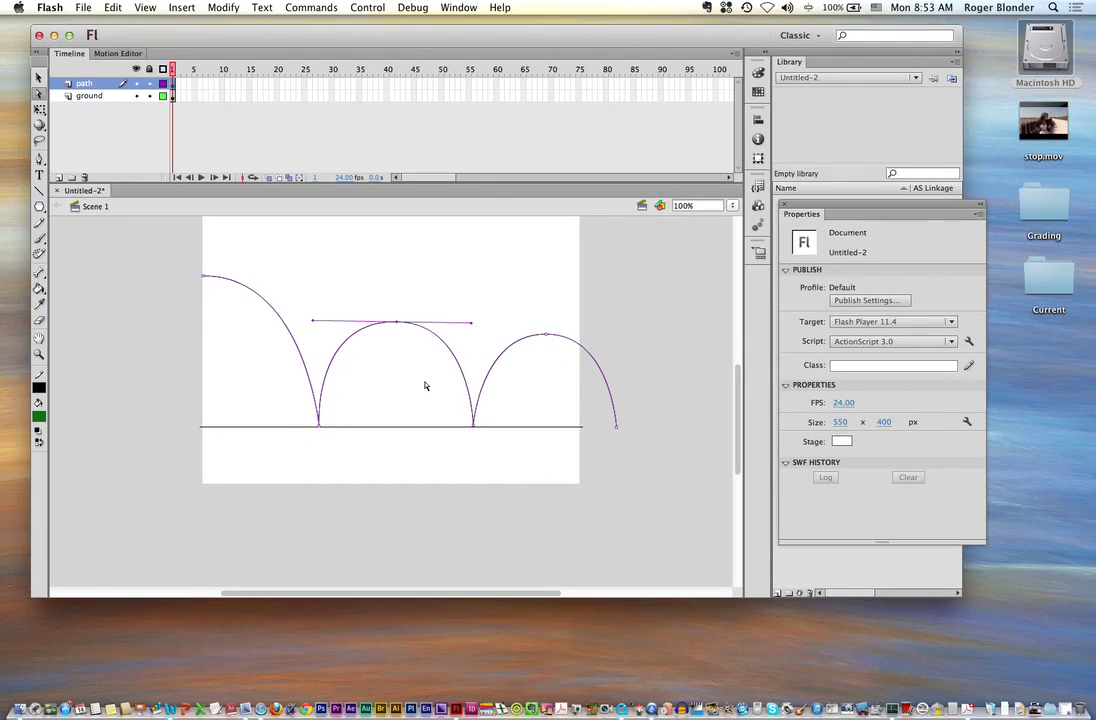
# Move the third bounce point and the last arch's end further right
pyautogui.click(475, 428)
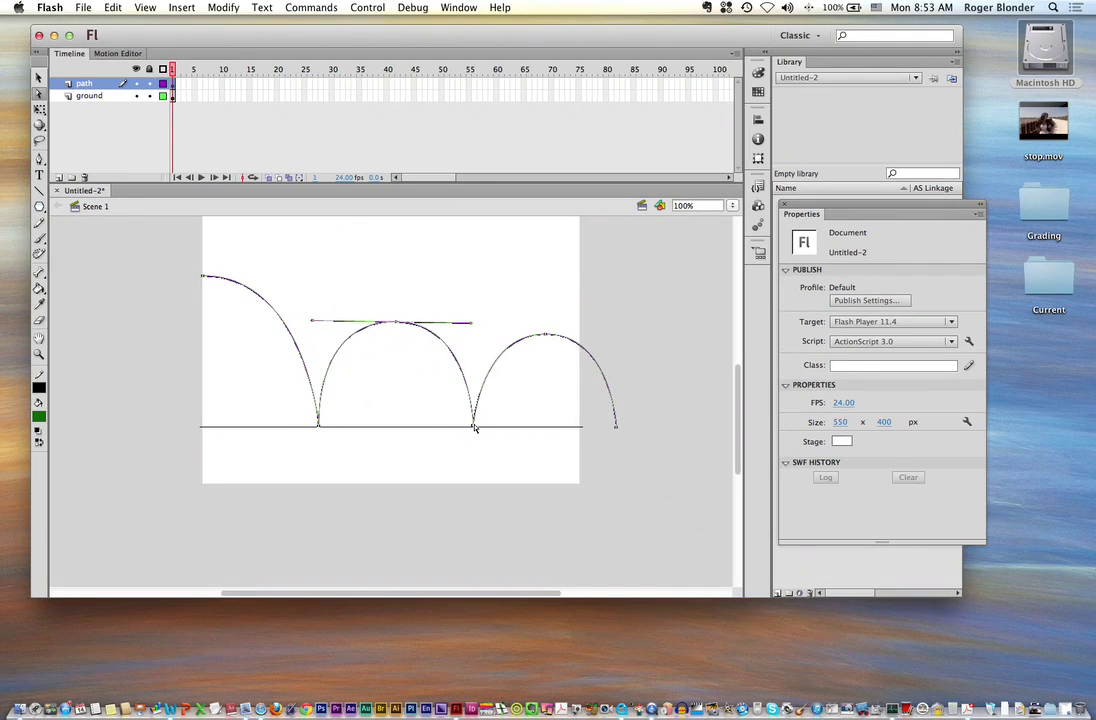
pyautogui.click(483, 431)
pyautogui.click(476, 429)
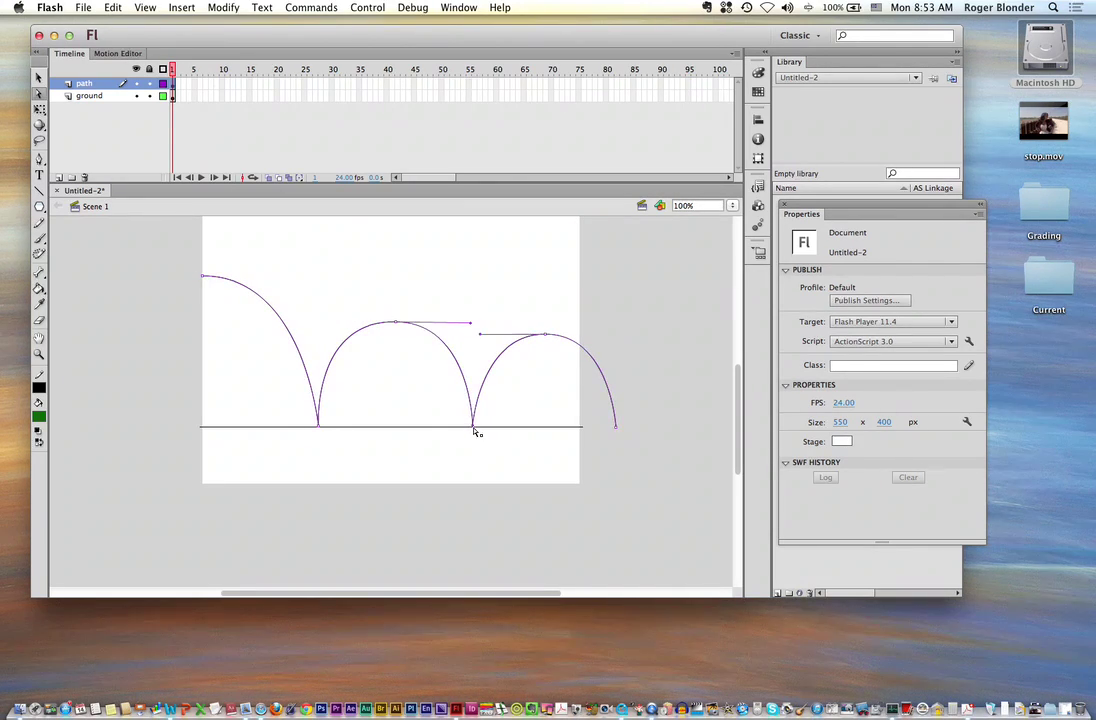
pyautogui.click(476, 429)
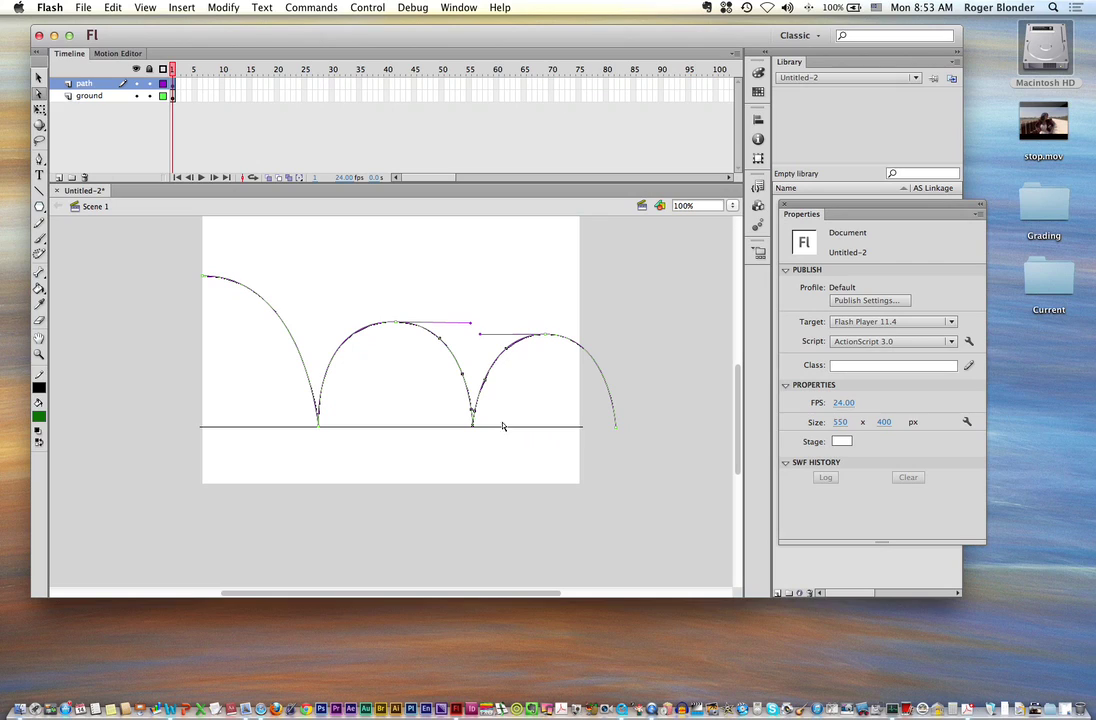
pyautogui.press('super+a')
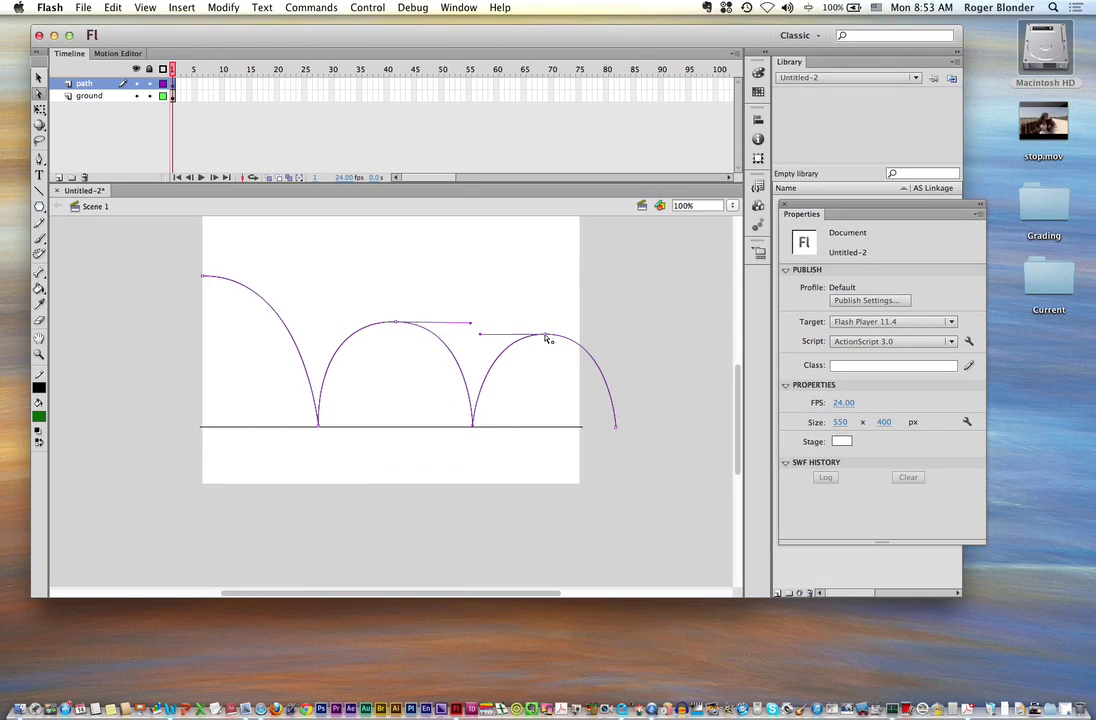
pyautogui.moveTo(548, 340); pyautogui.dragTo(583, 337)
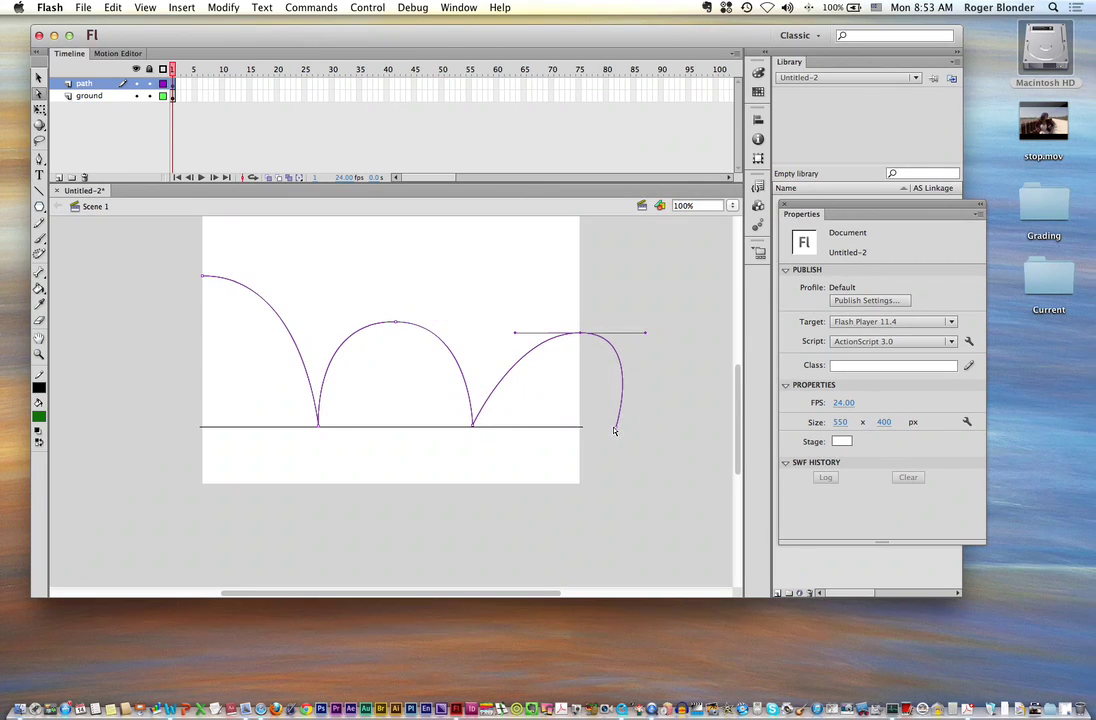
pyautogui.moveTo(615, 430); pyautogui.dragTo(664, 422)
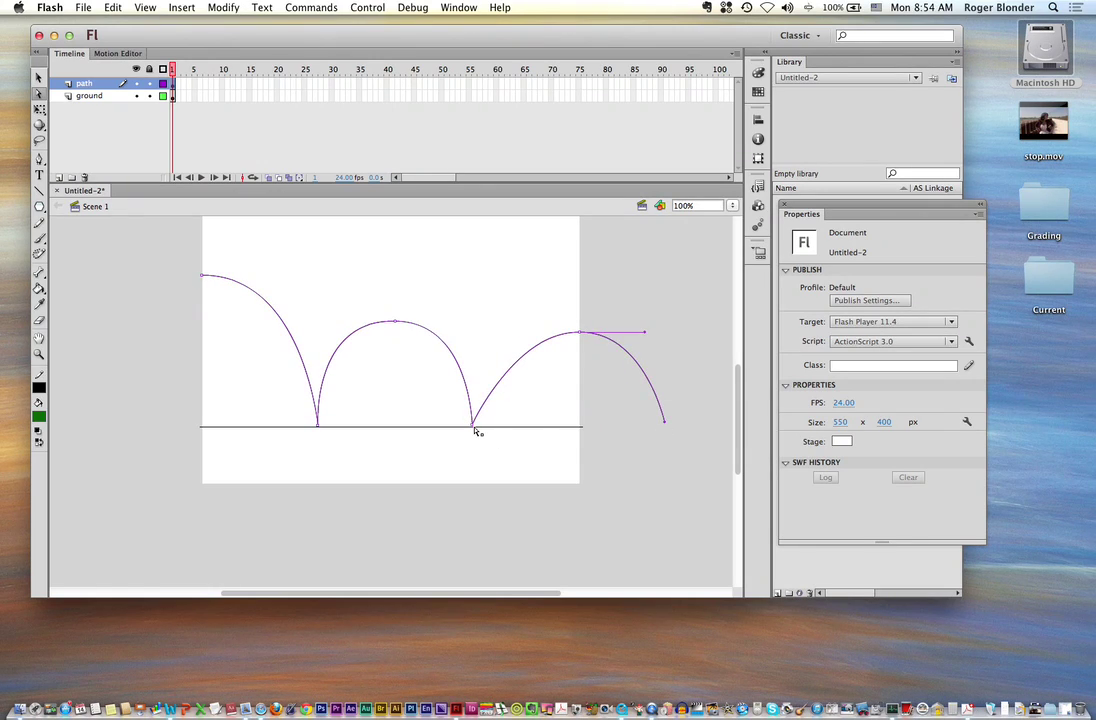
pyautogui.moveTo(476, 430); pyautogui.dragTo(508, 429)
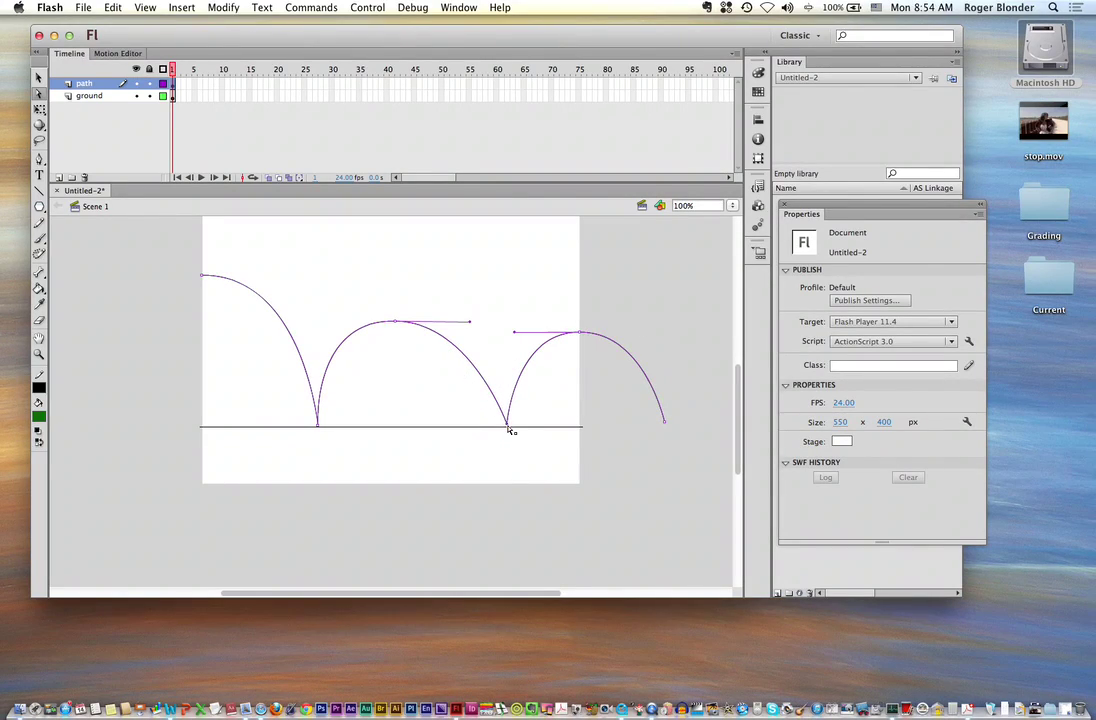
# Raise and widen the middle arch's peak and shift the last arch's peak right
pyautogui.click(397, 325)
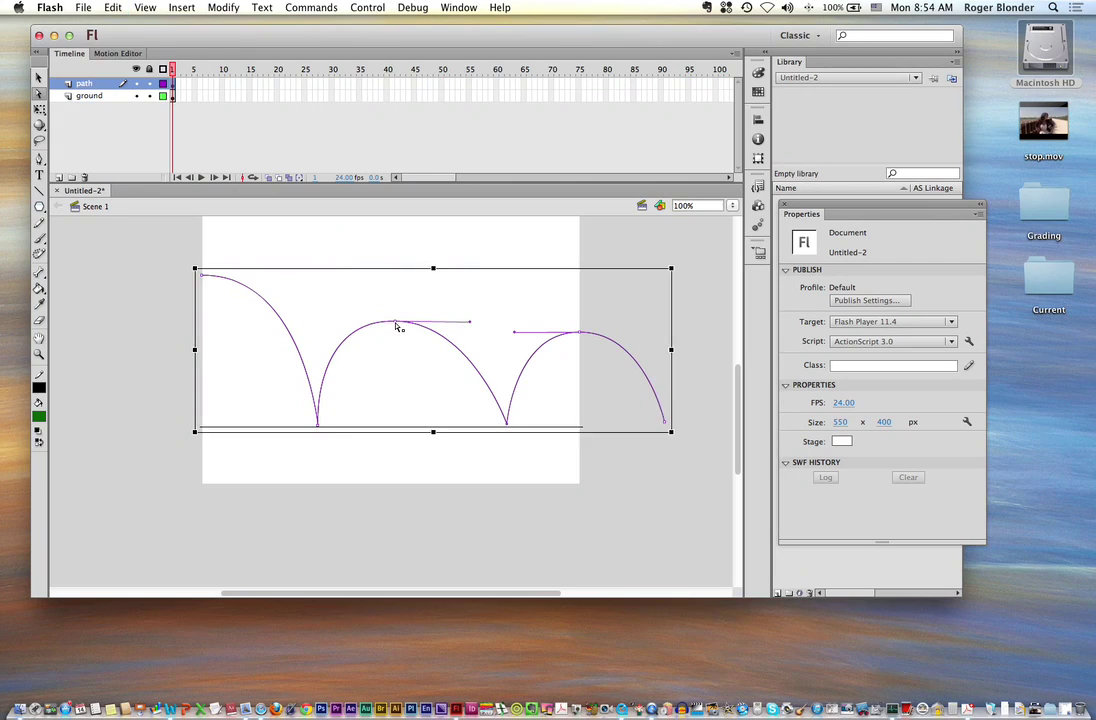
pyautogui.moveTo(400, 322); pyautogui.dragTo(416, 320)
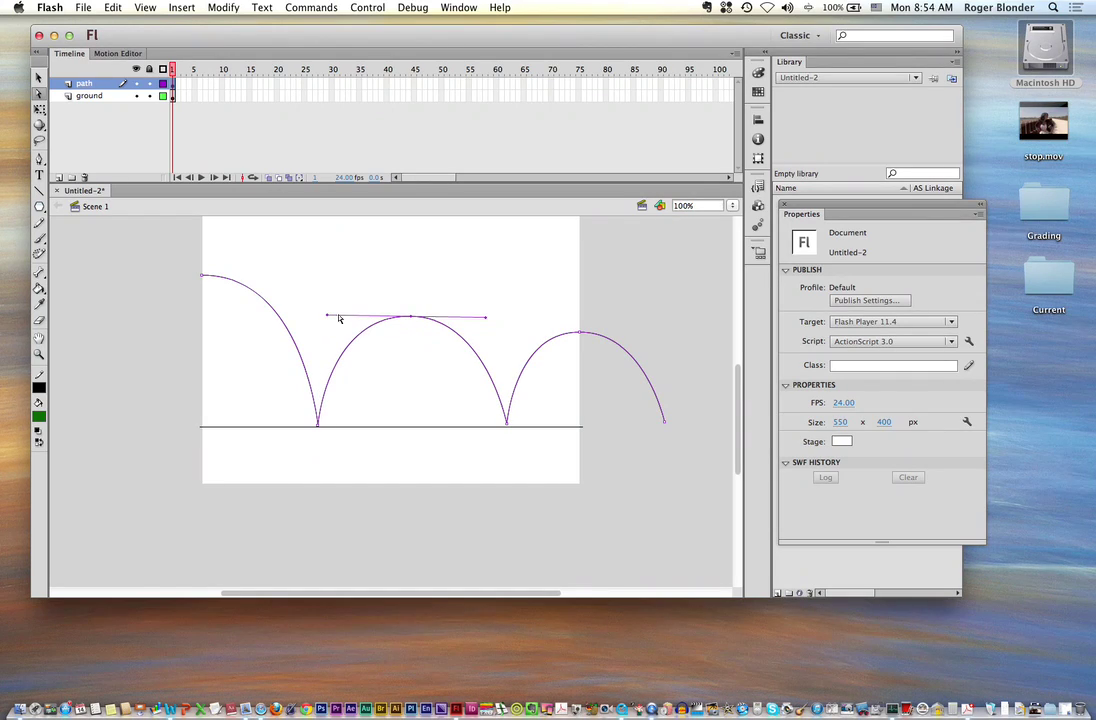
pyautogui.moveTo(411, 316); pyautogui.dragTo(409, 308)
pyautogui.moveTo(327, 311); pyautogui.dragTo(316, 310)
pyautogui.moveTo(485, 314); pyautogui.dragTo(502, 313)
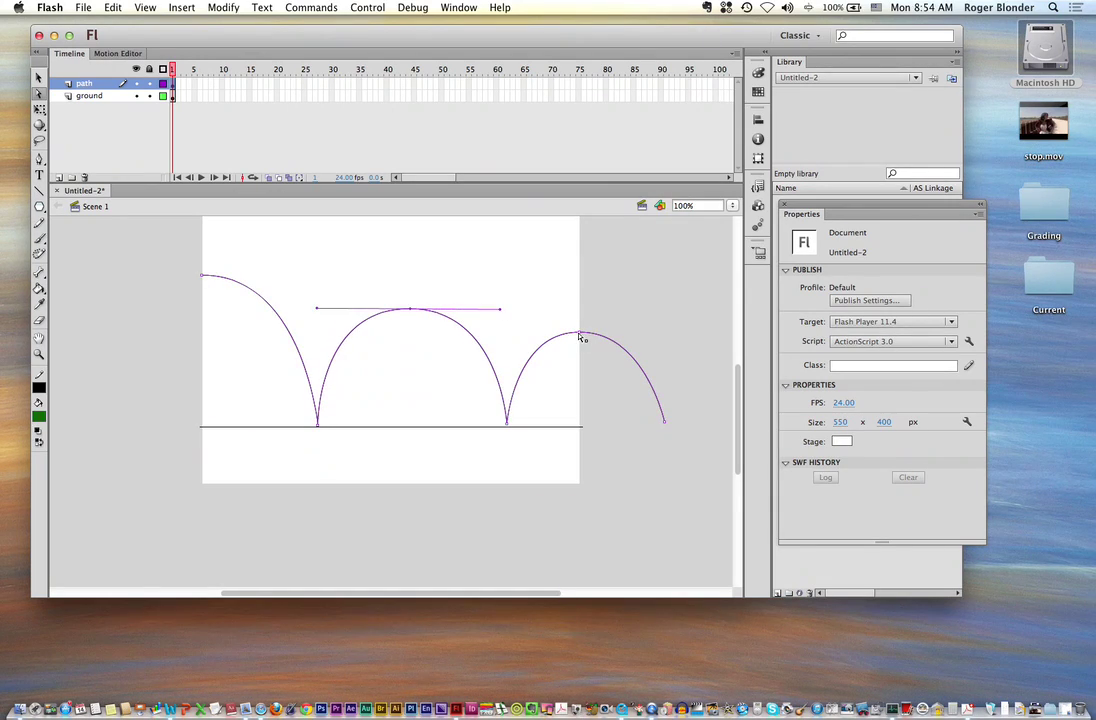
pyautogui.moveTo(580, 336); pyautogui.dragTo(591, 342)
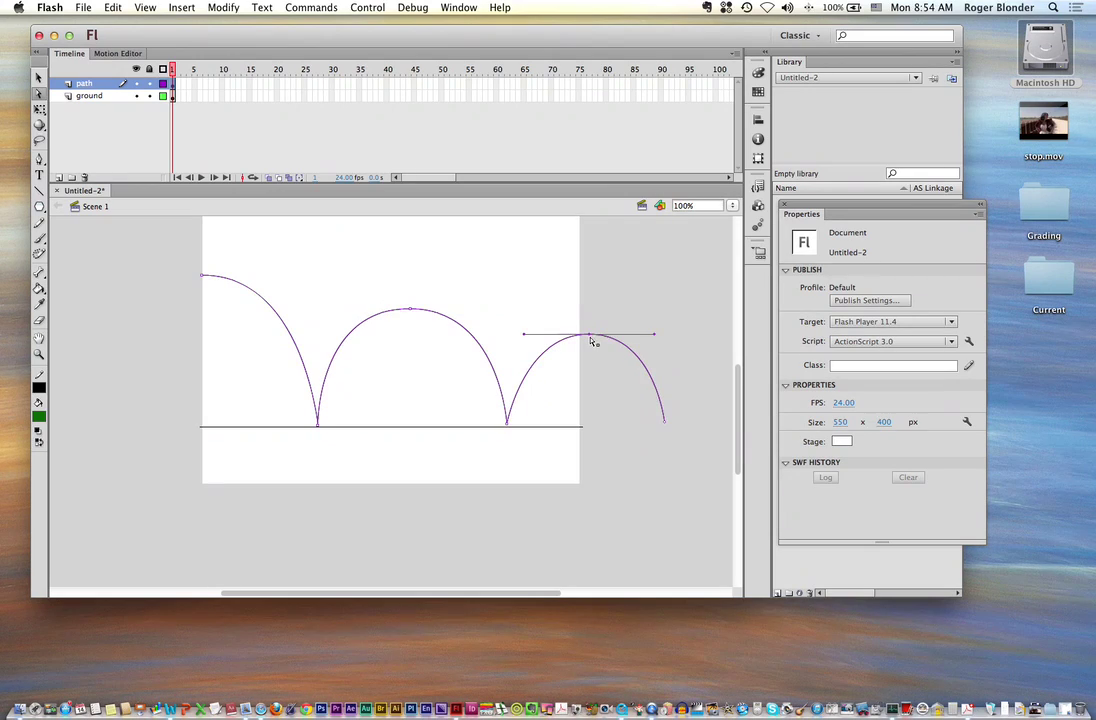
pyautogui.click(670, 427)
pyautogui.click(412, 312)
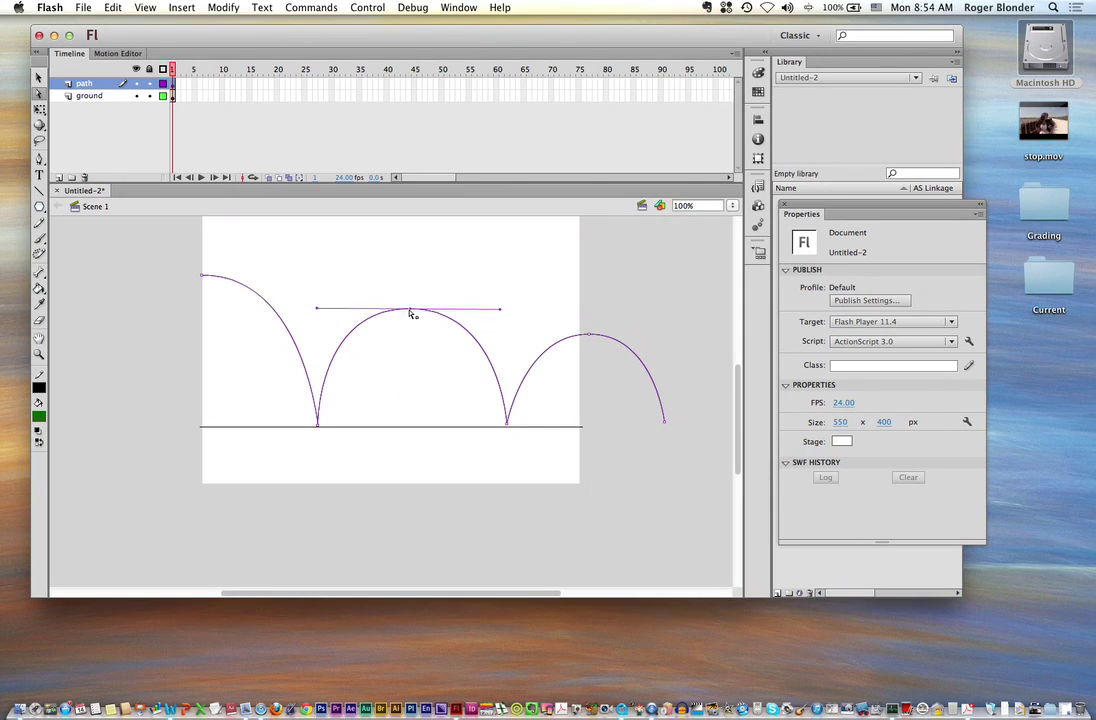
pyautogui.moveTo(412, 314); pyautogui.dragTo(408, 313)
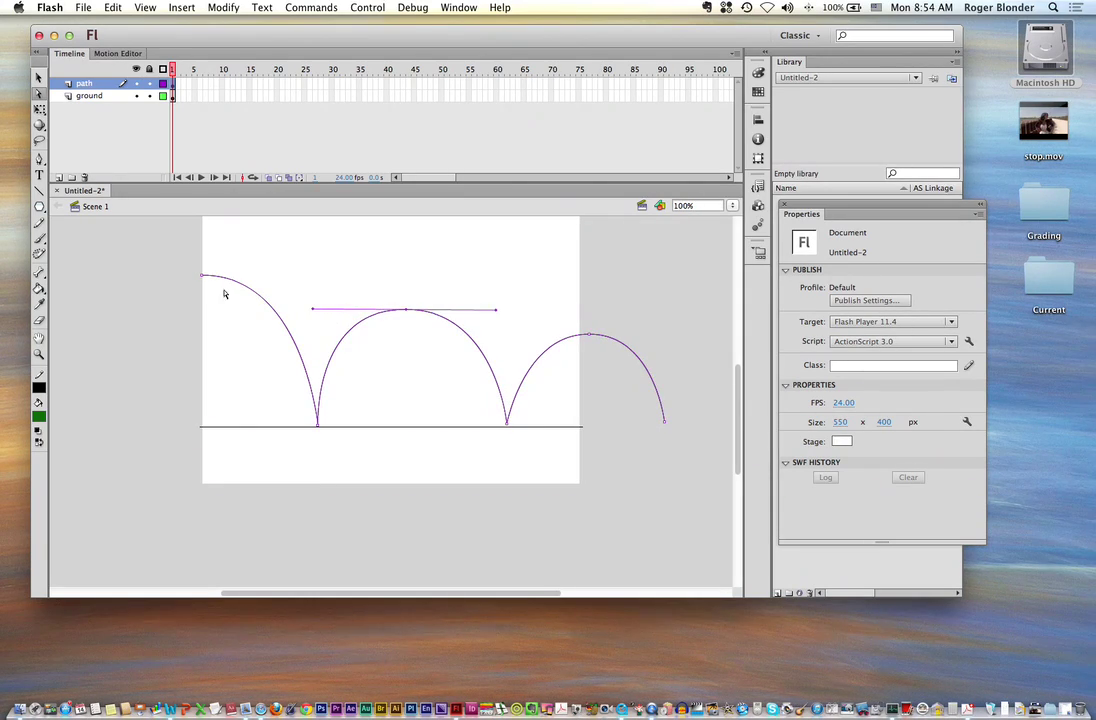
# Round the first drop from the starting point and fine-tune the middle arch's flat top
pyautogui.moveTo(204, 276); pyautogui.dragTo(208, 285)
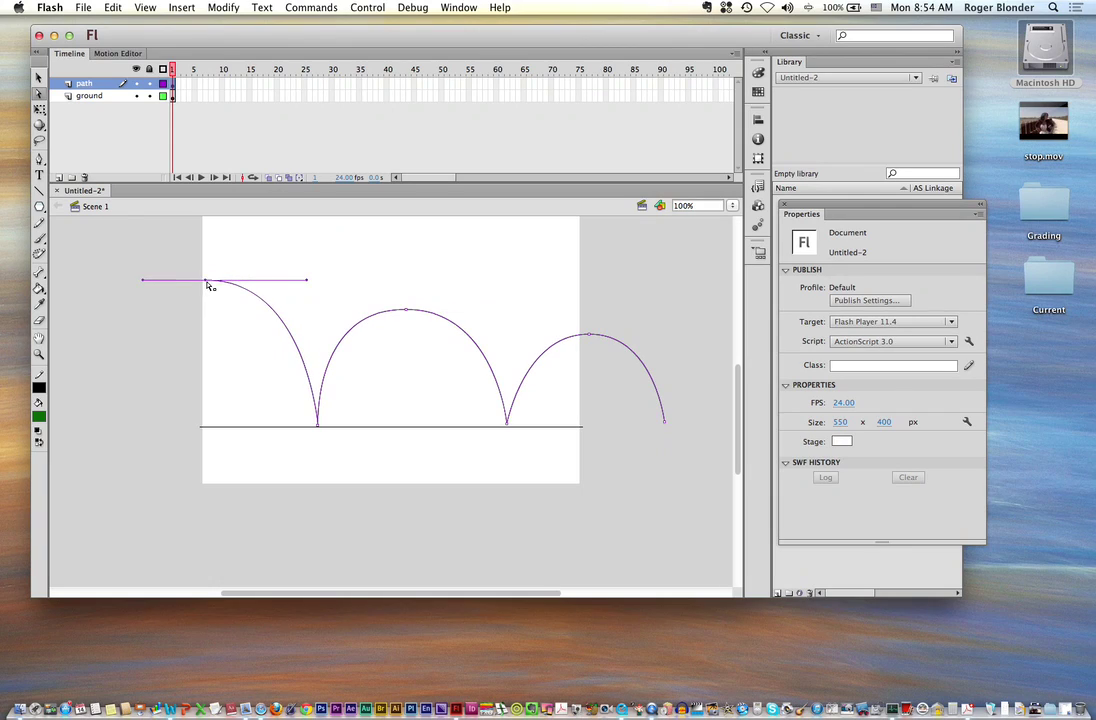
pyautogui.moveTo(308, 281); pyautogui.dragTo(313, 284)
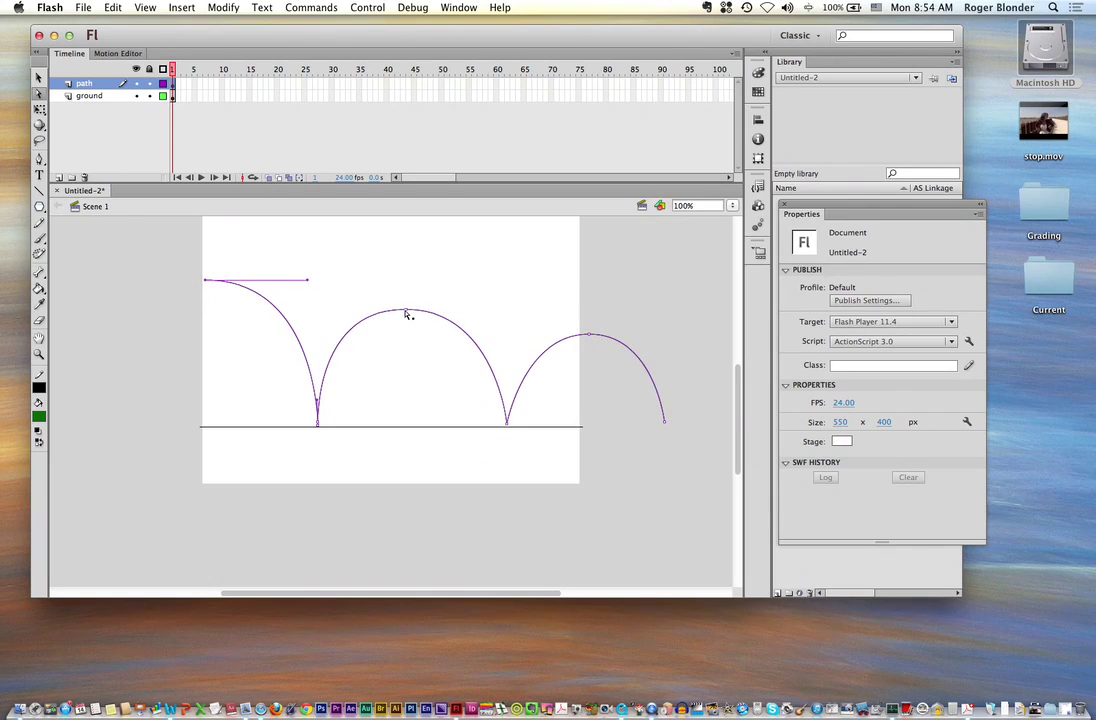
pyautogui.click(408, 313)
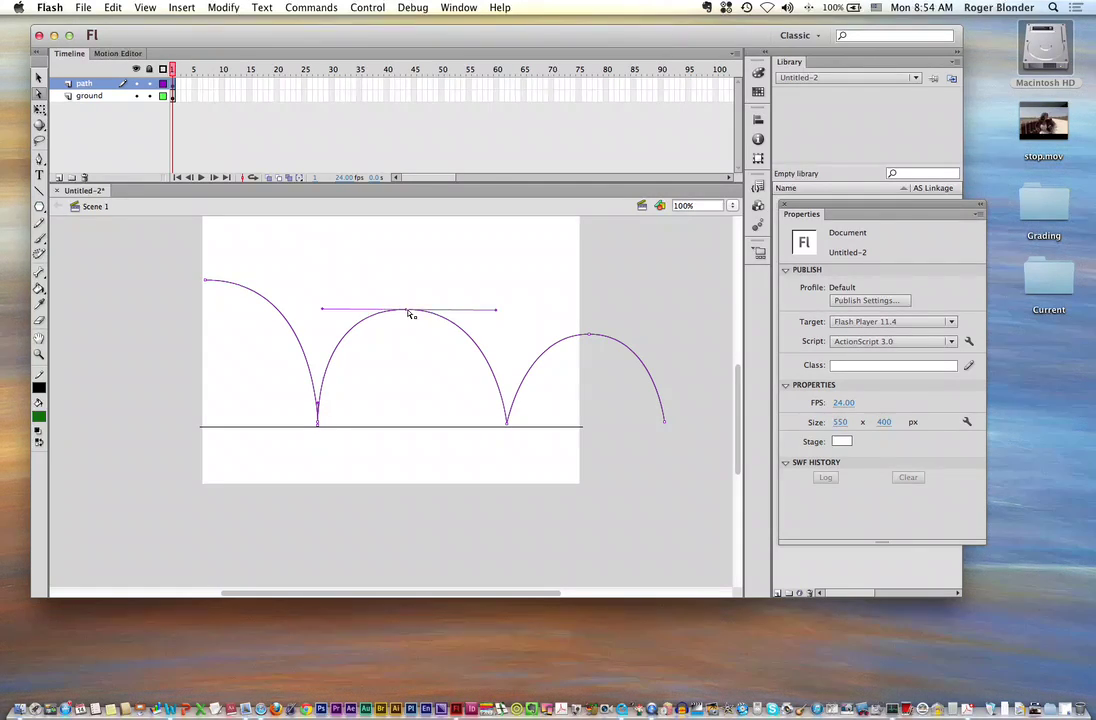
pyautogui.moveTo(323, 311); pyautogui.dragTo(342, 308)
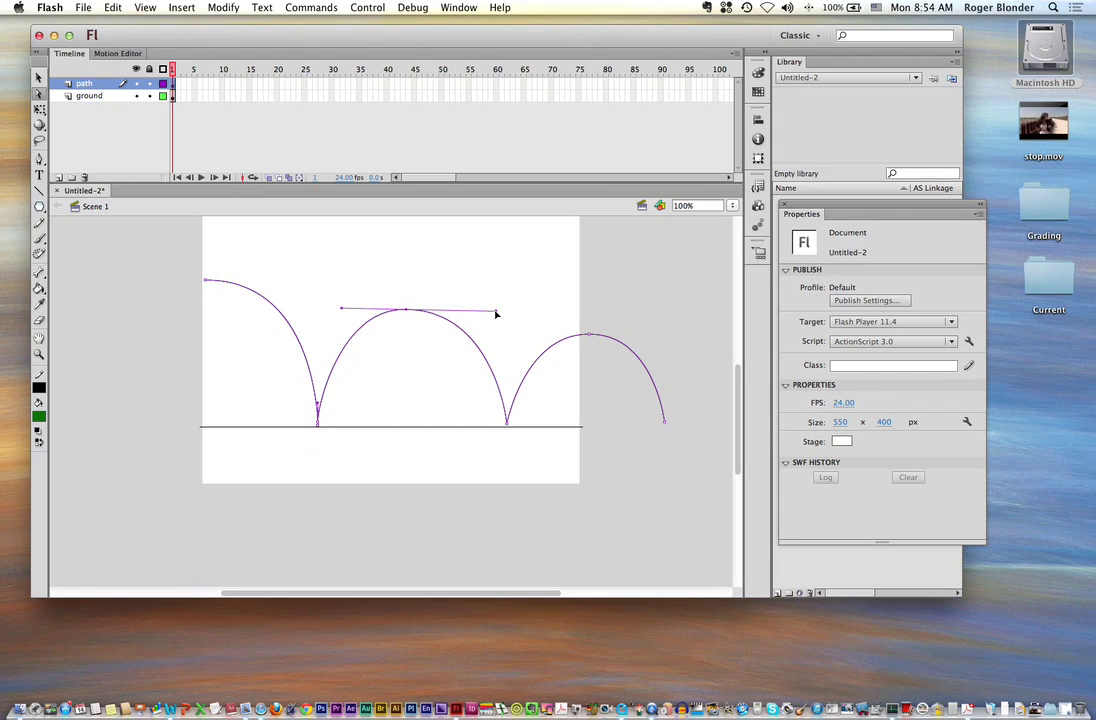
pyautogui.moveTo(495, 312); pyautogui.dragTo(485, 311)
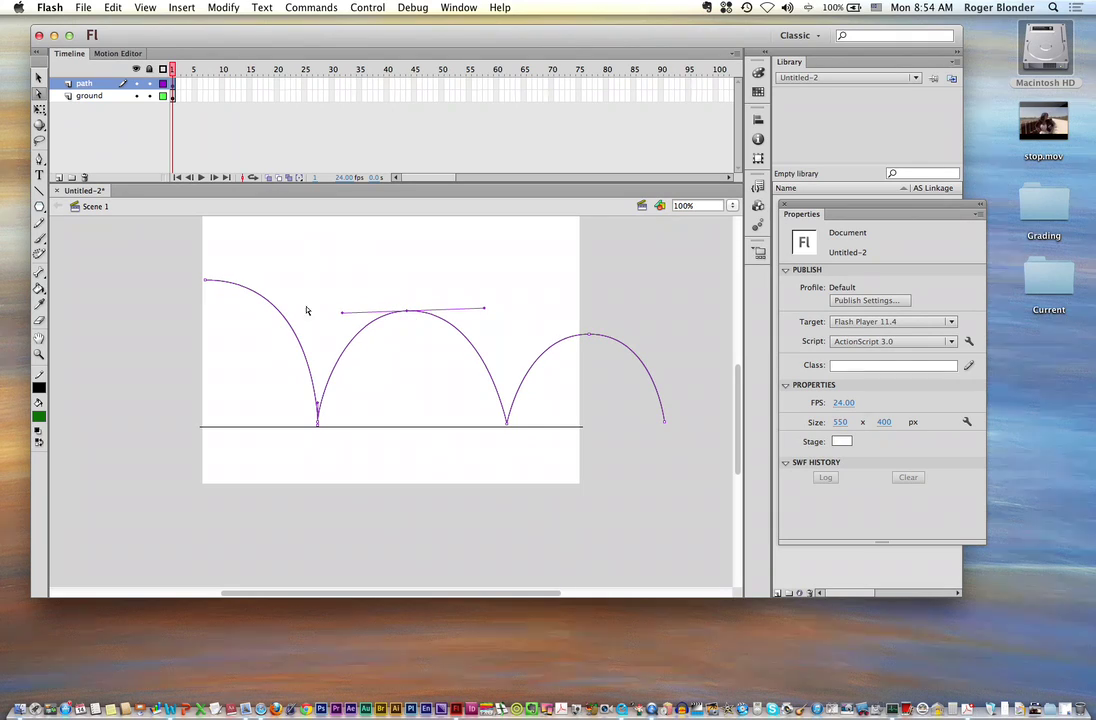
pyautogui.click(206, 284)
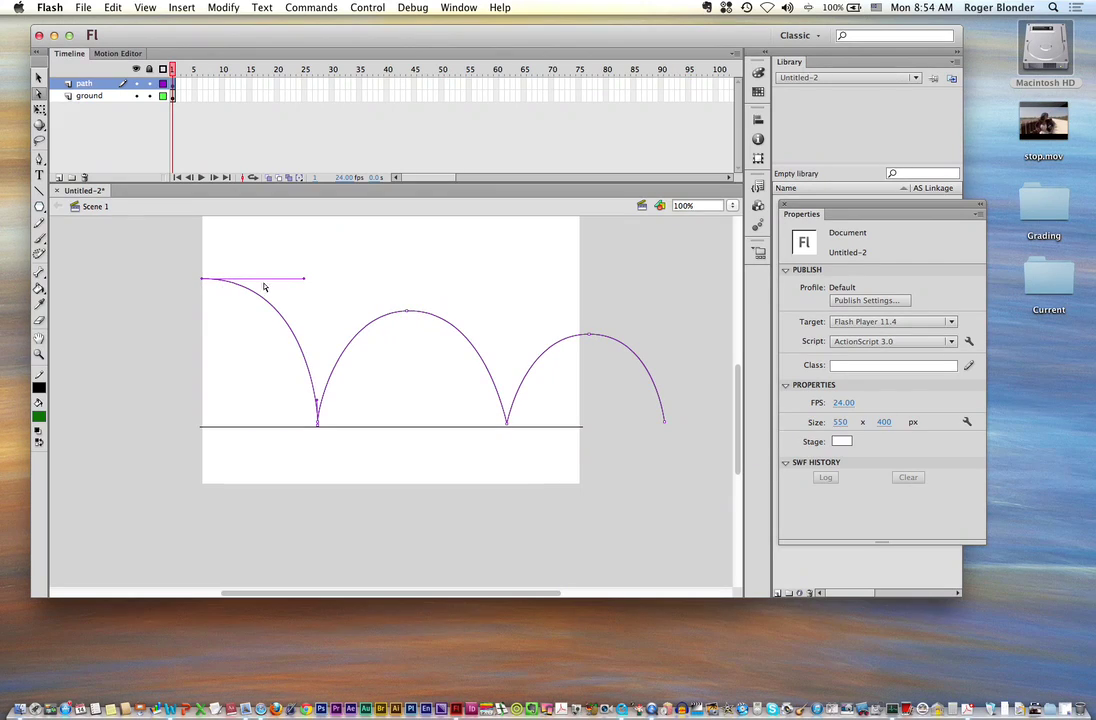
pyautogui.moveTo(305, 281); pyautogui.dragTo(293, 277)
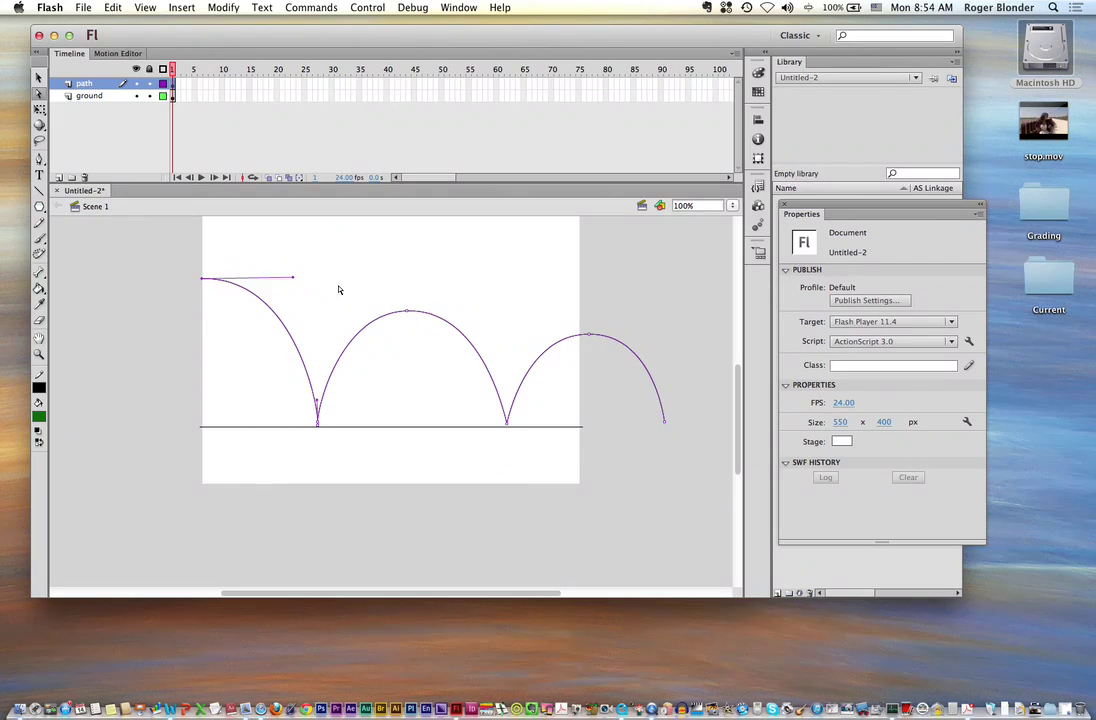
# Add a new layer above path named marks and select its first frame
pyautogui.click(84, 94)
pyautogui.click(85, 85)
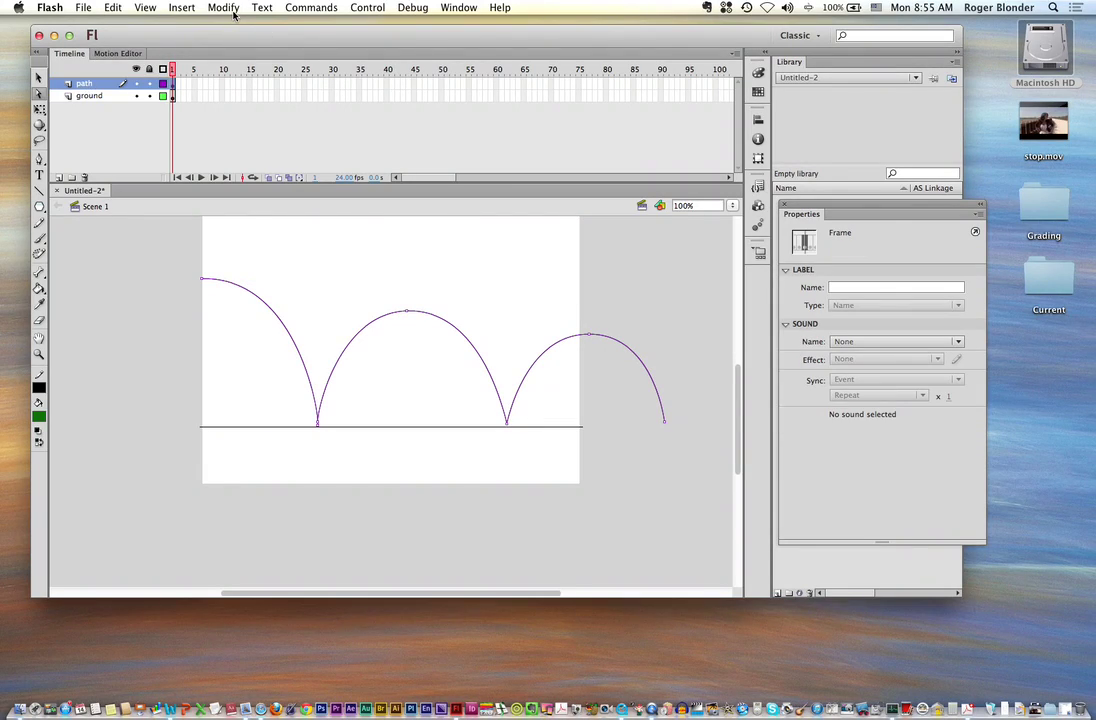
pyautogui.click(59, 178)
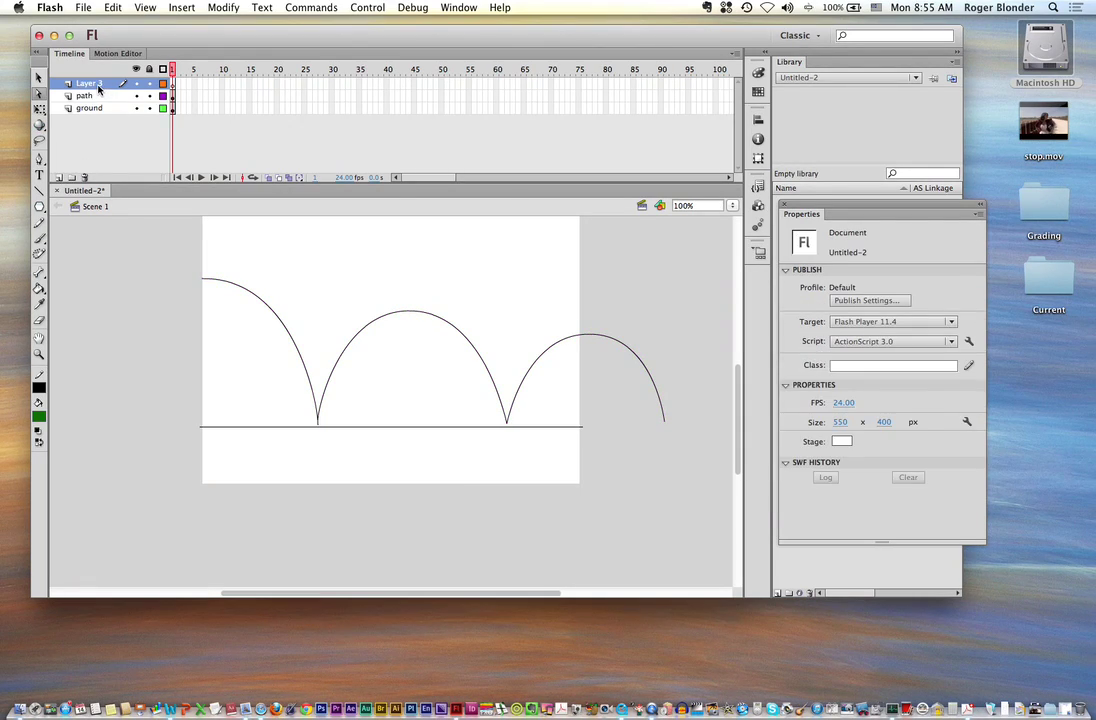
pyautogui.doubleClick(106, 84)
pyautogui.write('marks')
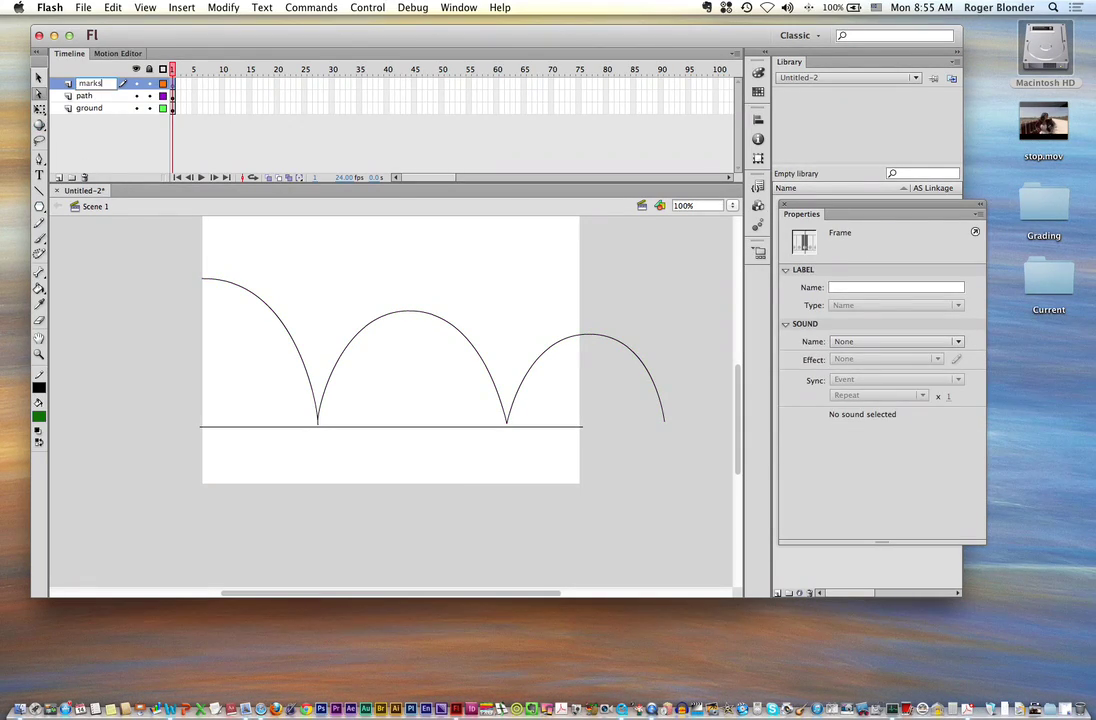
pyautogui.click(173, 86)
# Set up the Brush Tool with black fill and the smallest brush size
pyautogui.click(40, 238)
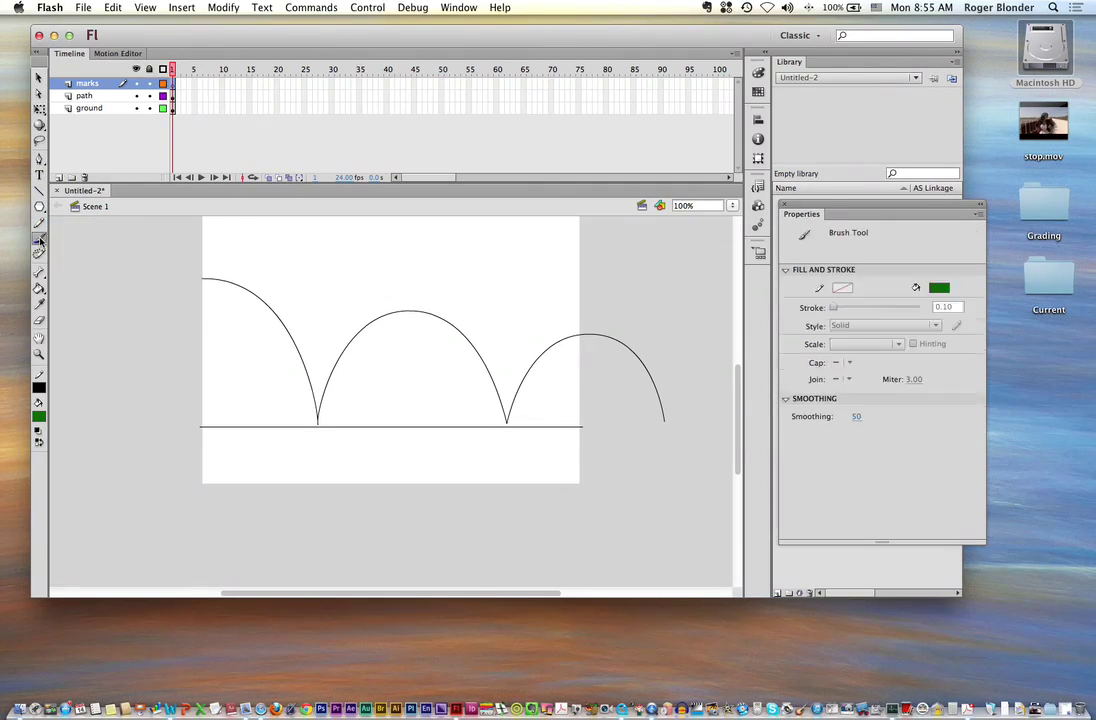
pyautogui.click(37, 414)
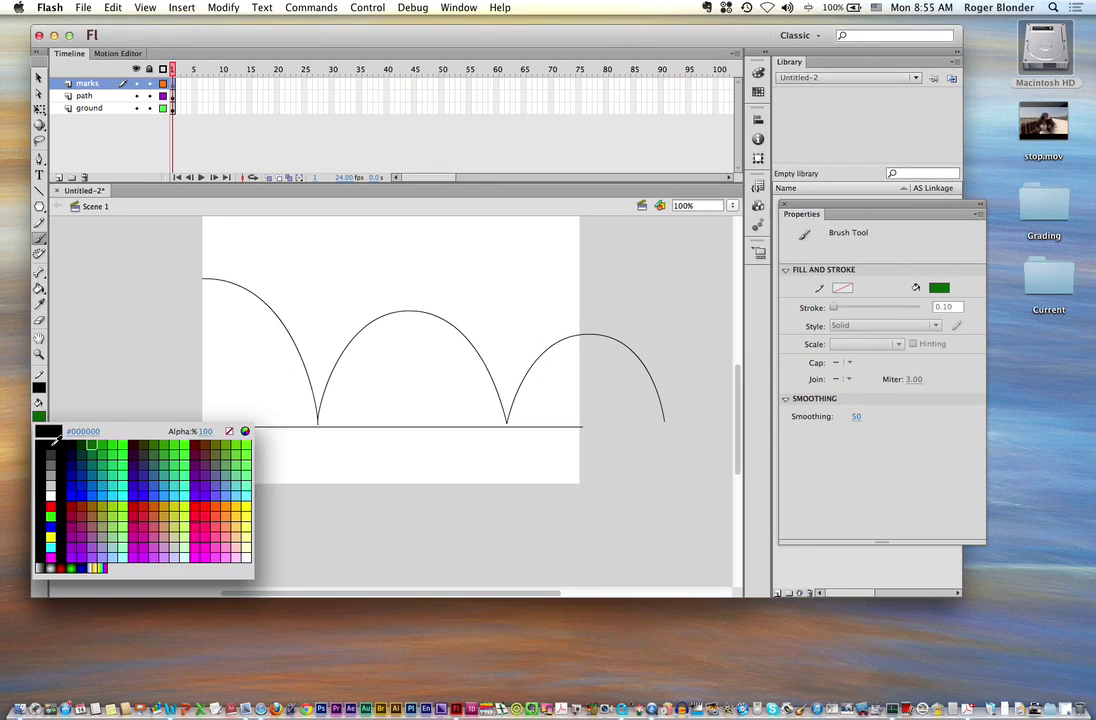
pyautogui.click(50, 378)
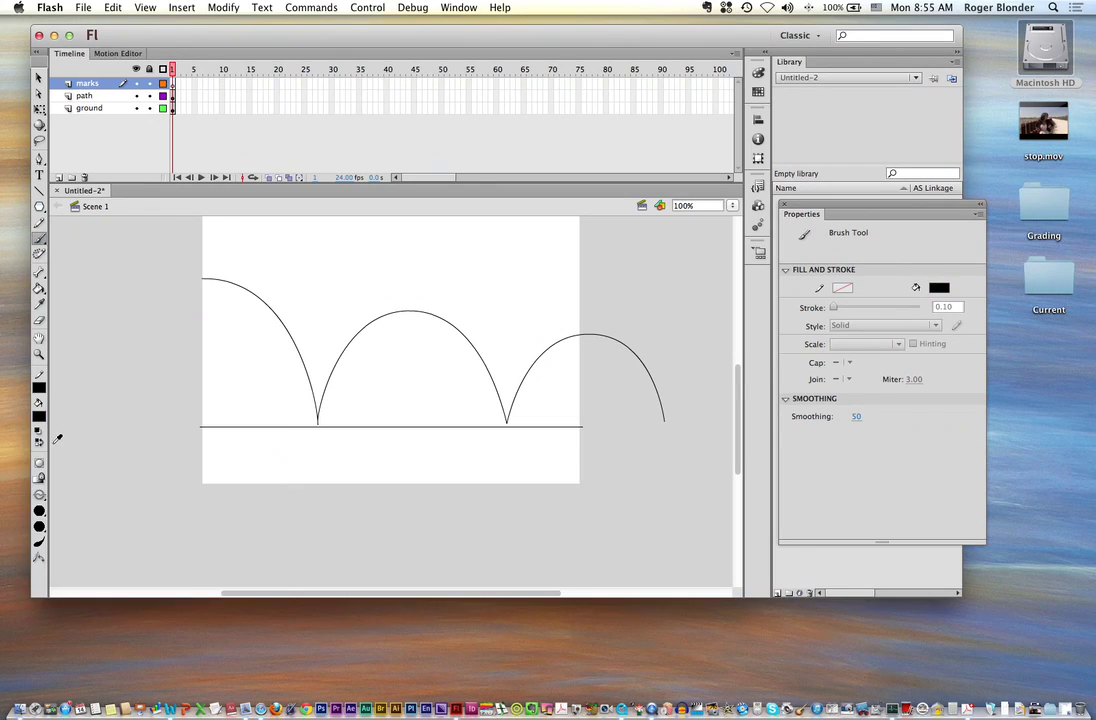
pyautogui.click(40, 511)
pyautogui.click(66, 511)
# Paint small tick marks along all three arches, then add another layer
pyautogui.click(406, 313)
pyautogui.moveTo(382, 312); pyautogui.dragTo(436, 320)
pyautogui.moveTo(358, 325); pyautogui.dragTo(366, 334)
pyautogui.moveTo(315, 421); pyautogui.dragTo(321, 426)
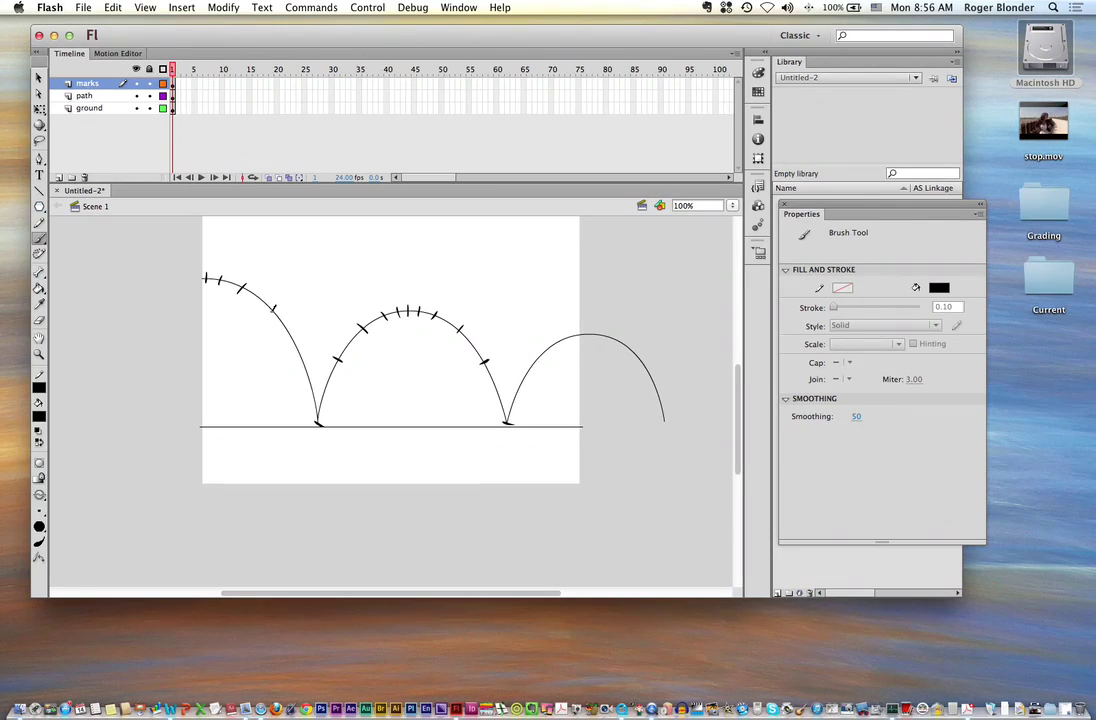
pyautogui.moveTo(269, 313); pyautogui.dragTo(276, 305)
pyautogui.moveTo(296, 359); pyautogui.dragTo(305, 351)
pyautogui.moveTo(561, 336)
pyautogui.mouseDown()
pyautogui.moveTo(567, 349)
pyautogui.moveTo(589, 344)
pyautogui.mouseUp()
pyautogui.click(58, 177)
# Name the new layer ball and draw a black circle with no outline at the path's start
pyautogui.doubleClick(88, 84)
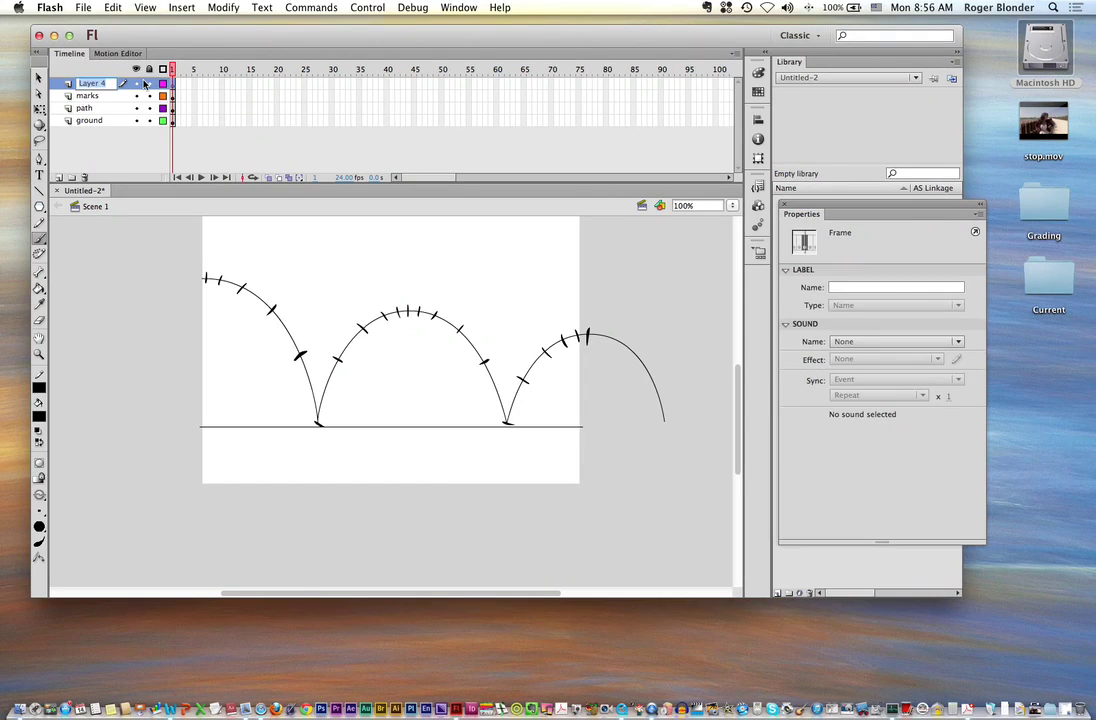
pyautogui.write('ball')
pyautogui.moveTo(40, 206); pyautogui.dragTo(81, 221)
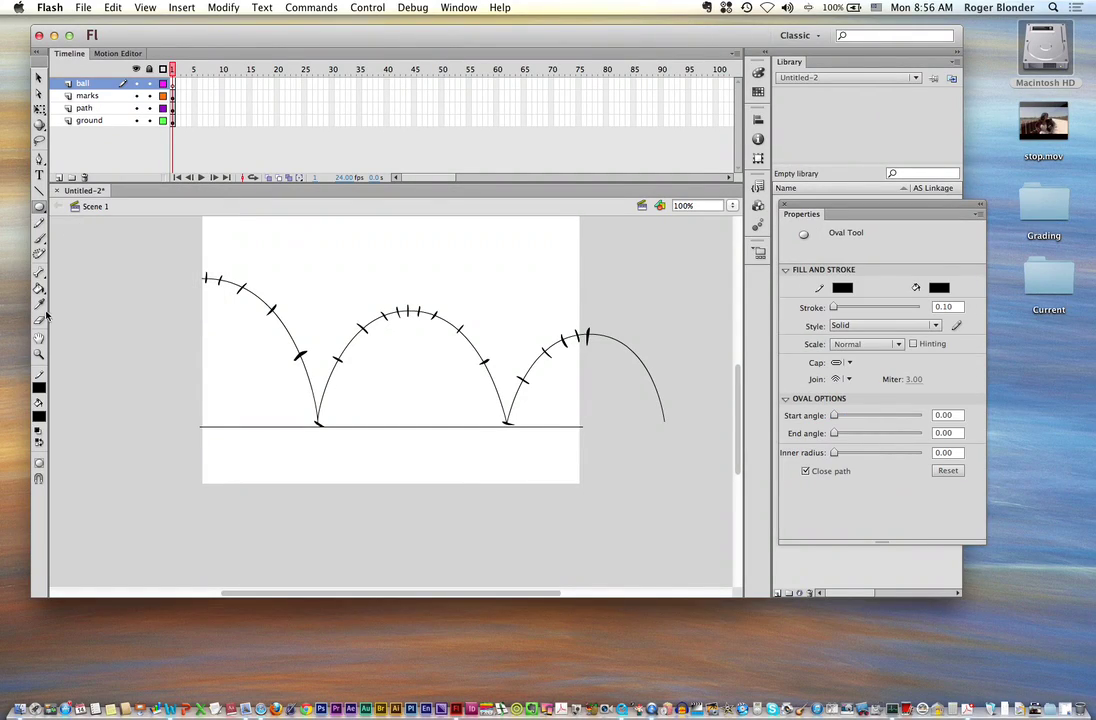
pyautogui.click(39, 388)
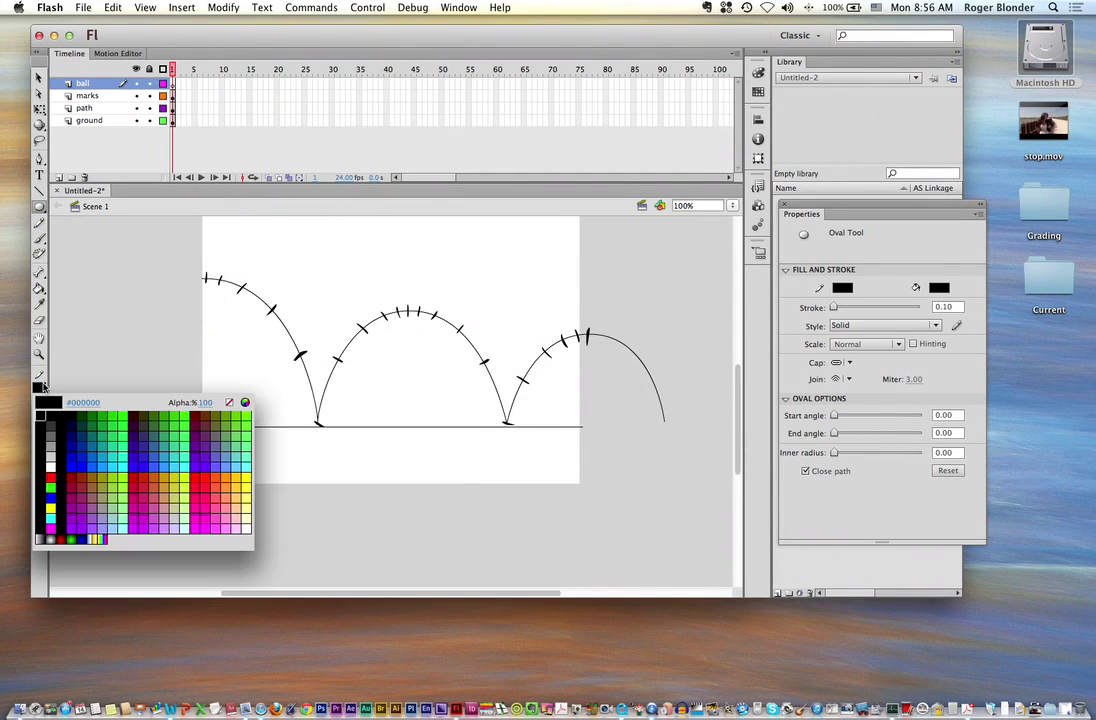
pyautogui.click(229, 402)
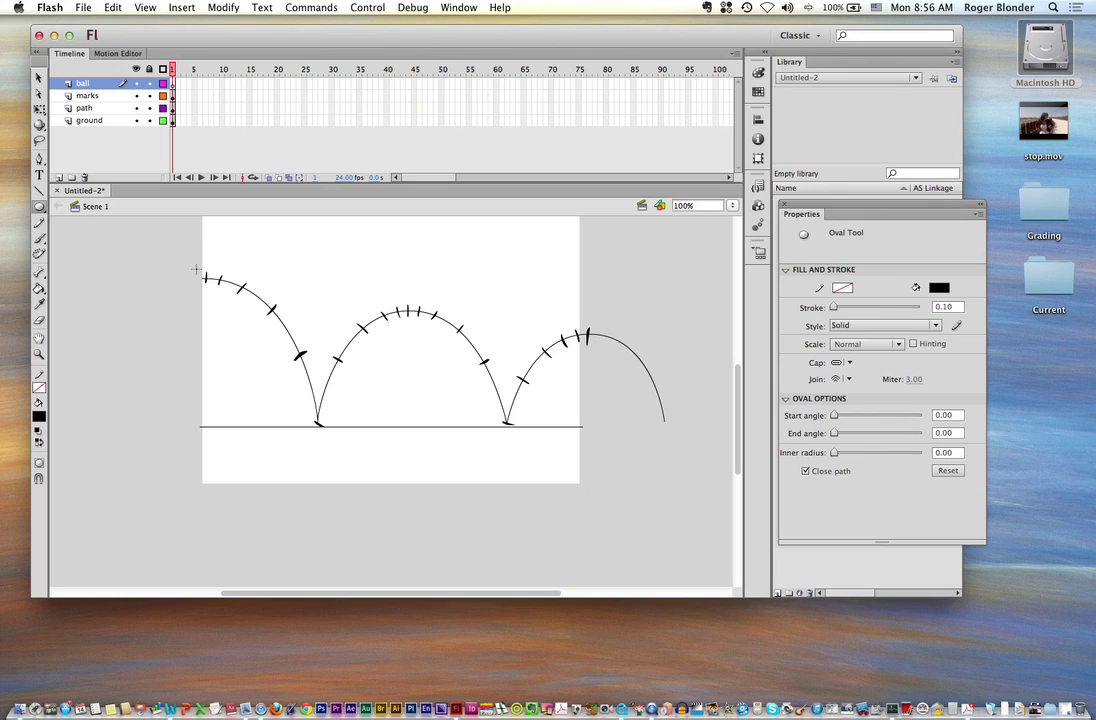
pyautogui.moveTo(197, 269); pyautogui.dragTo(220, 291)
# Select the black ball and delete it
pyautogui.click(38, 76)
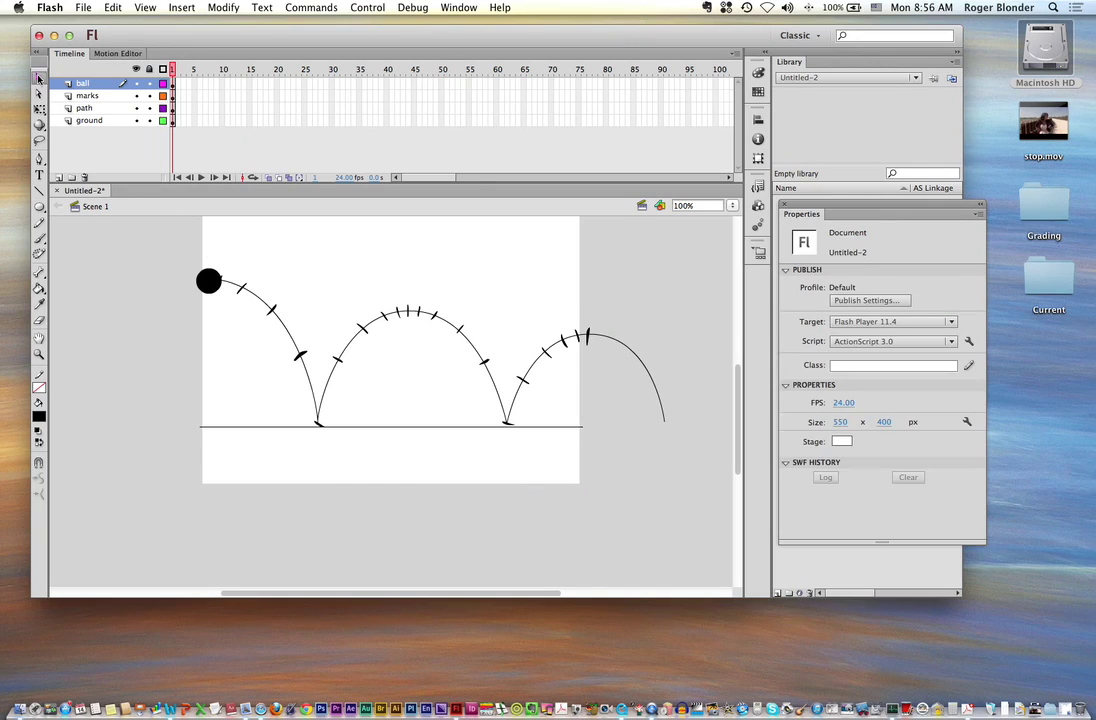
pyautogui.click(205, 277)
pyautogui.press('Down')
pyautogui.press('Down')
pyautogui.press('Down')
pyautogui.press('Down')
pyautogui.press('Down')
pyautogui.press('Down')
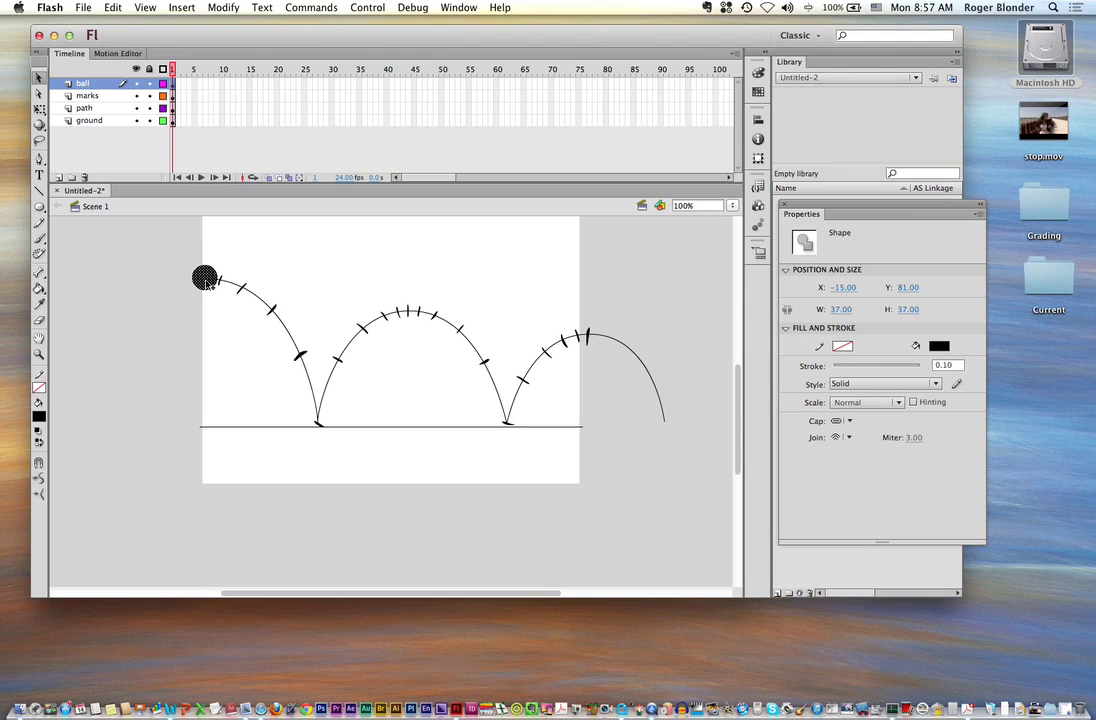
pyautogui.press('Delete')
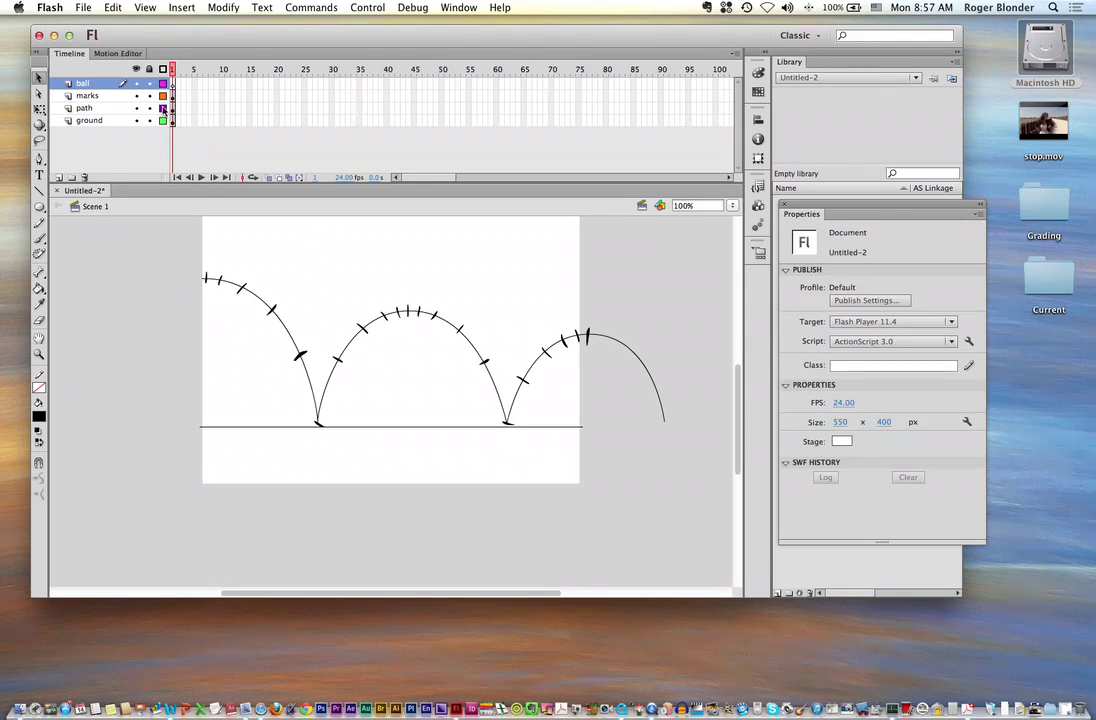
# Extend the ground, path and marks layers through frame 40 with F5, returning to frame 1
pyautogui.click(386, 120)
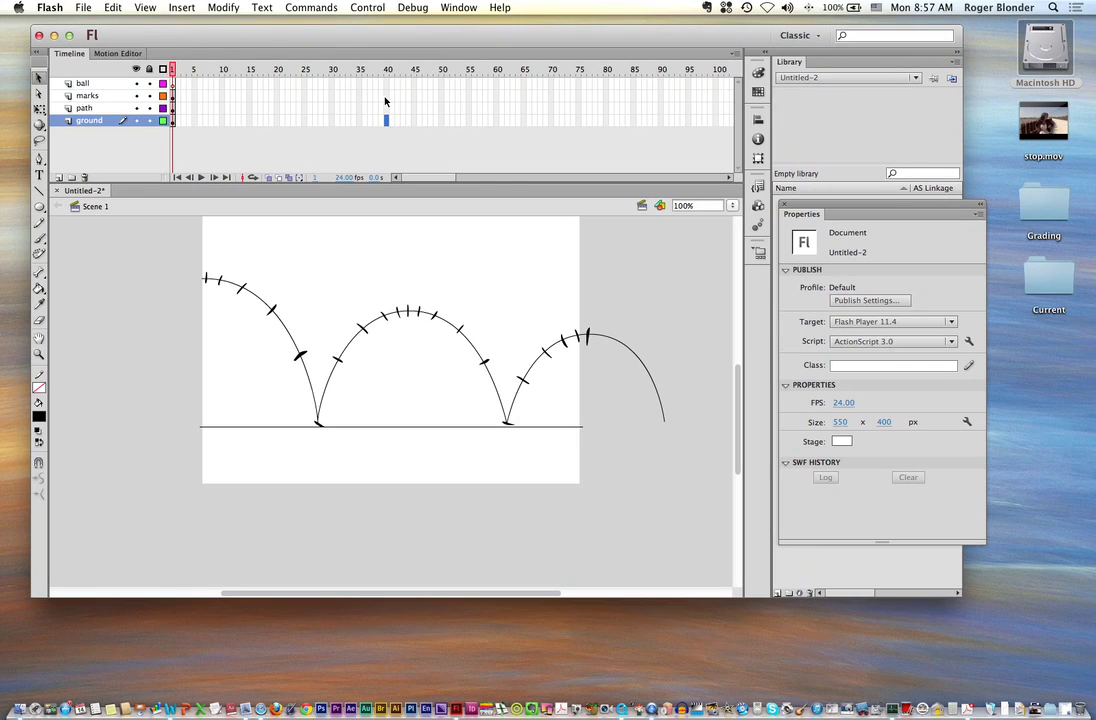
pyautogui.keyDown('shift'); pyautogui.click(386, 97); pyautogui.keyUp('shift')
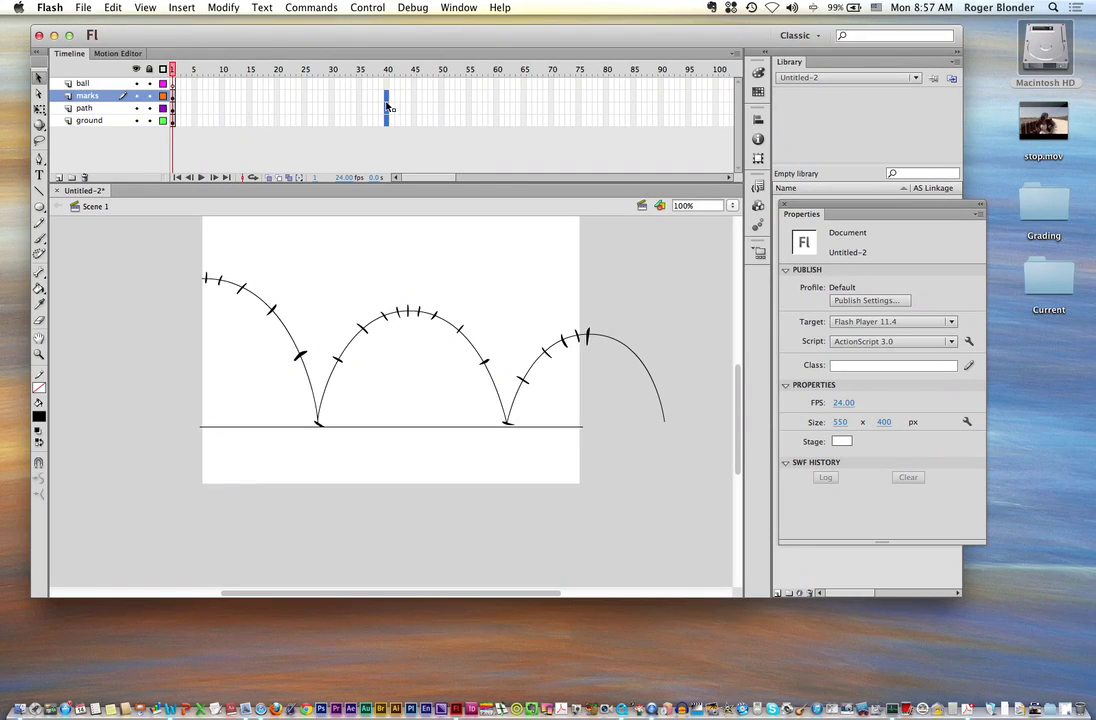
pyautogui.press('F5')
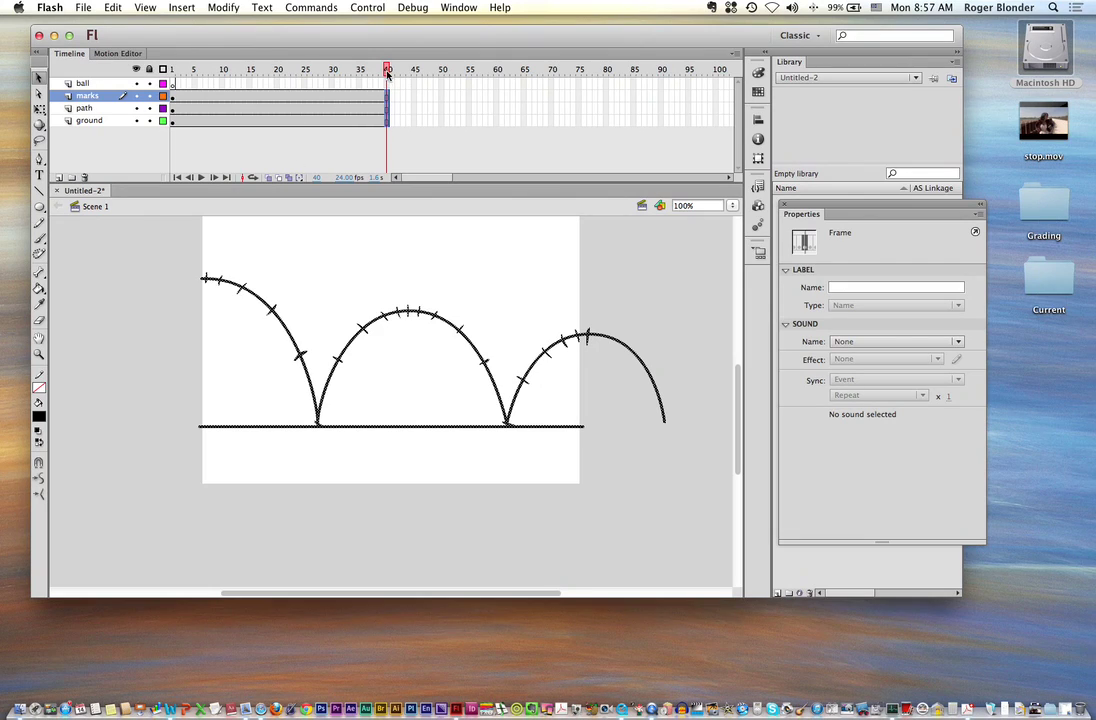
pyautogui.moveTo(388, 73); pyautogui.dragTo(148, 80)
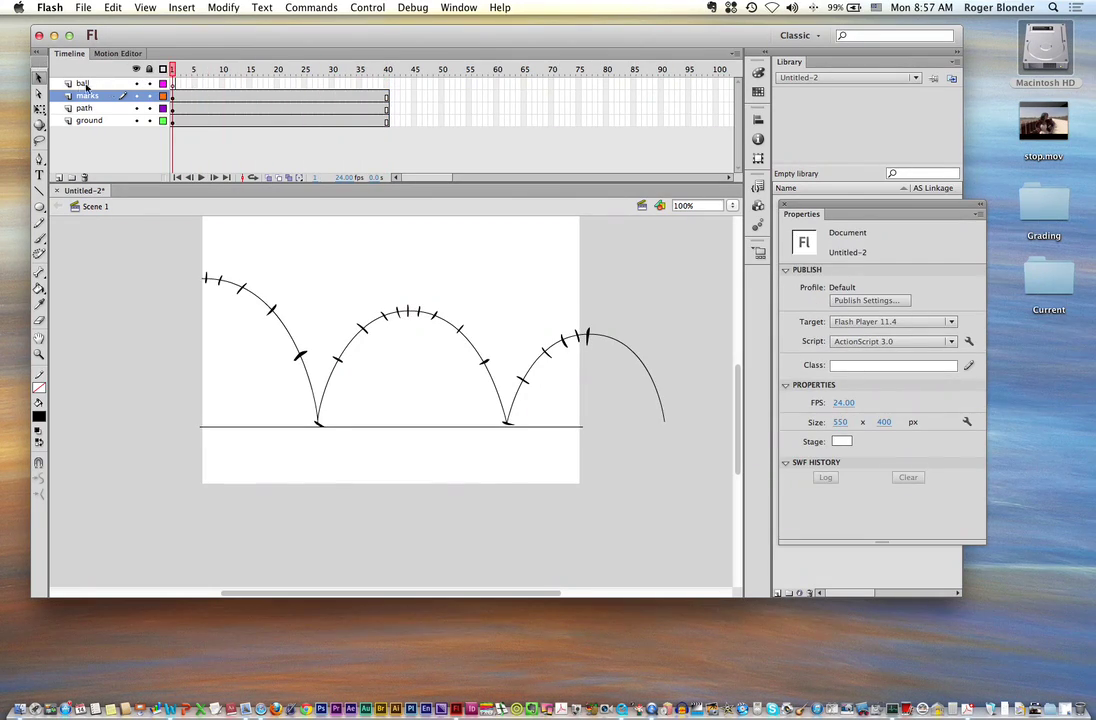
pyautogui.click(148, 80)
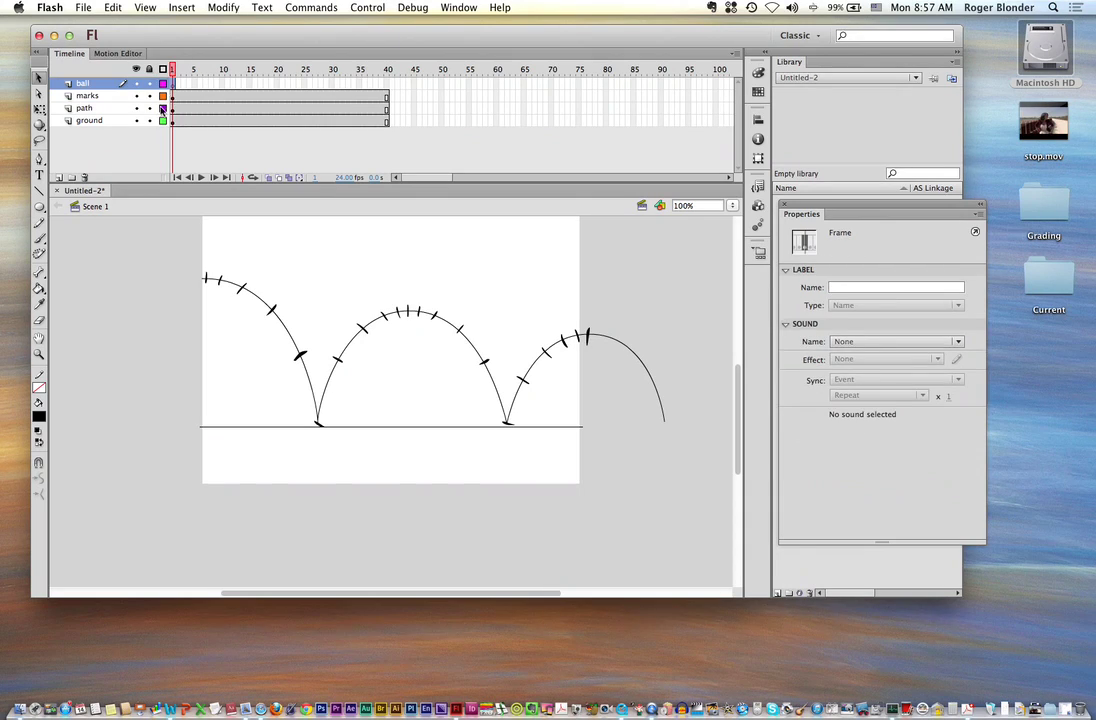
# Draw a 31×31 black ball at the path's start on frame 2 of the ball layer, then select it
pyautogui.click(39, 206)
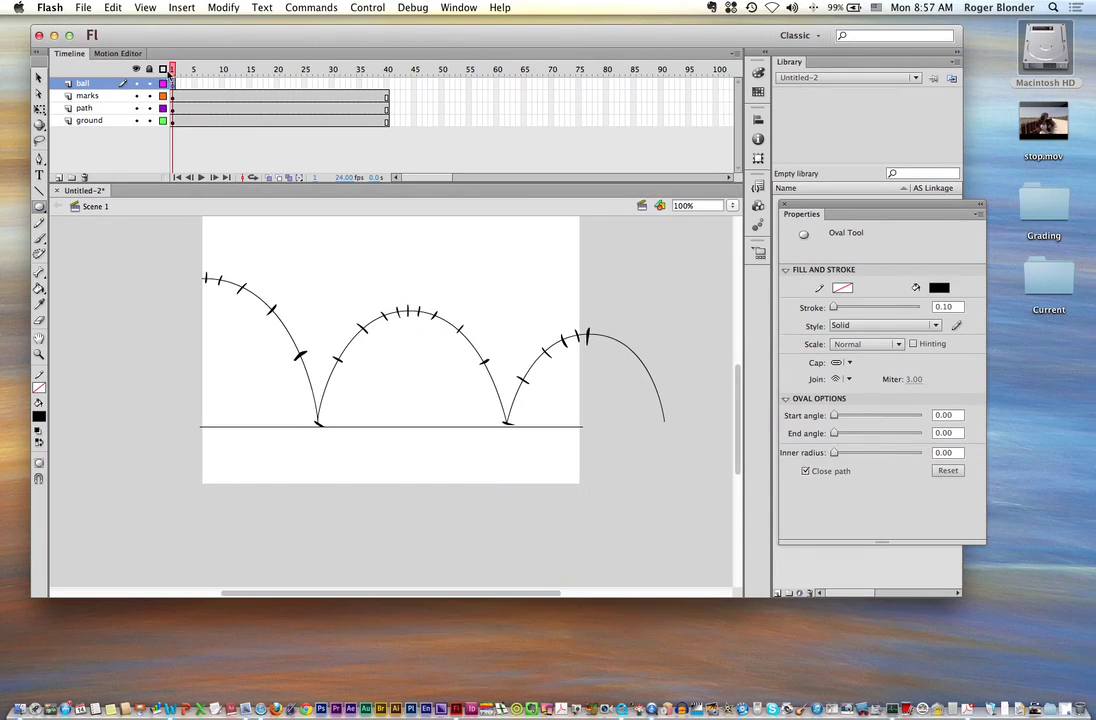
pyautogui.click(175, 85)
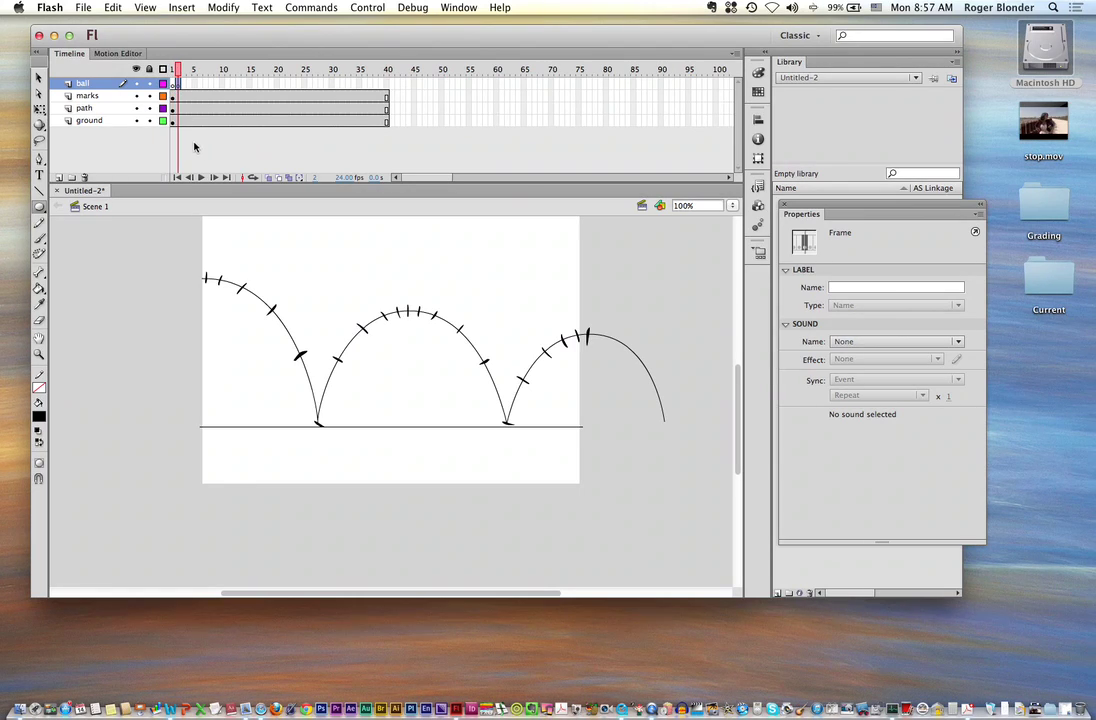
pyautogui.press('.')
pyautogui.press('o')
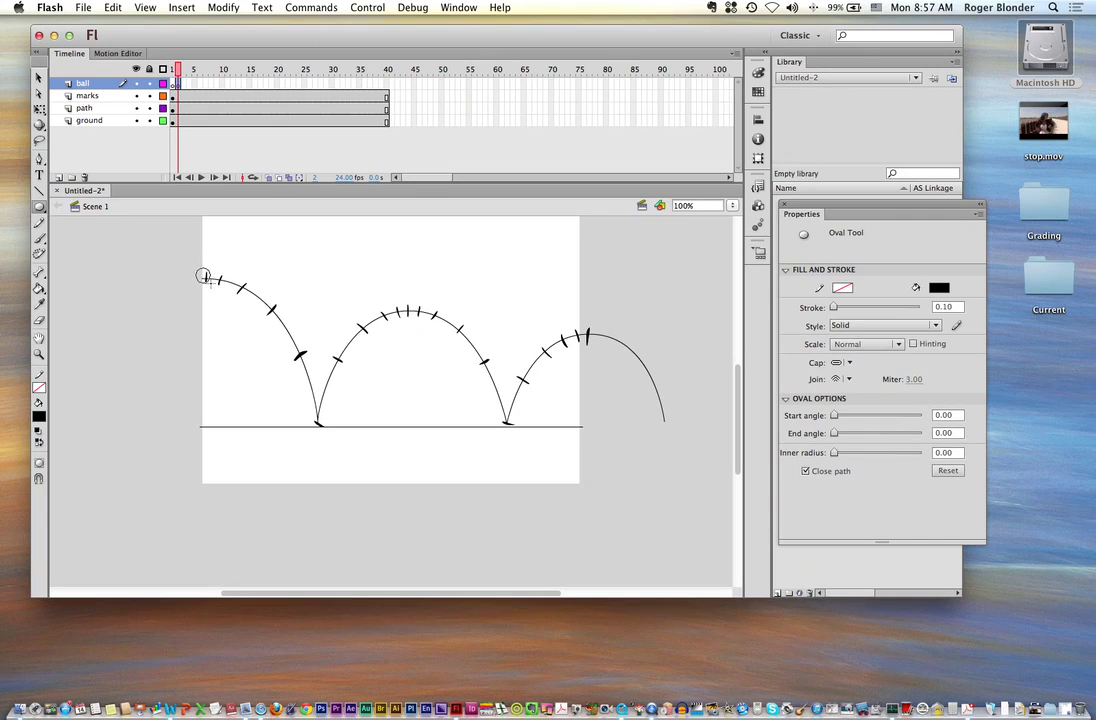
pyautogui.moveTo(216, 289); pyautogui.dragTo(195, 268)
pyautogui.click(38, 77)
pyautogui.click(204, 278)
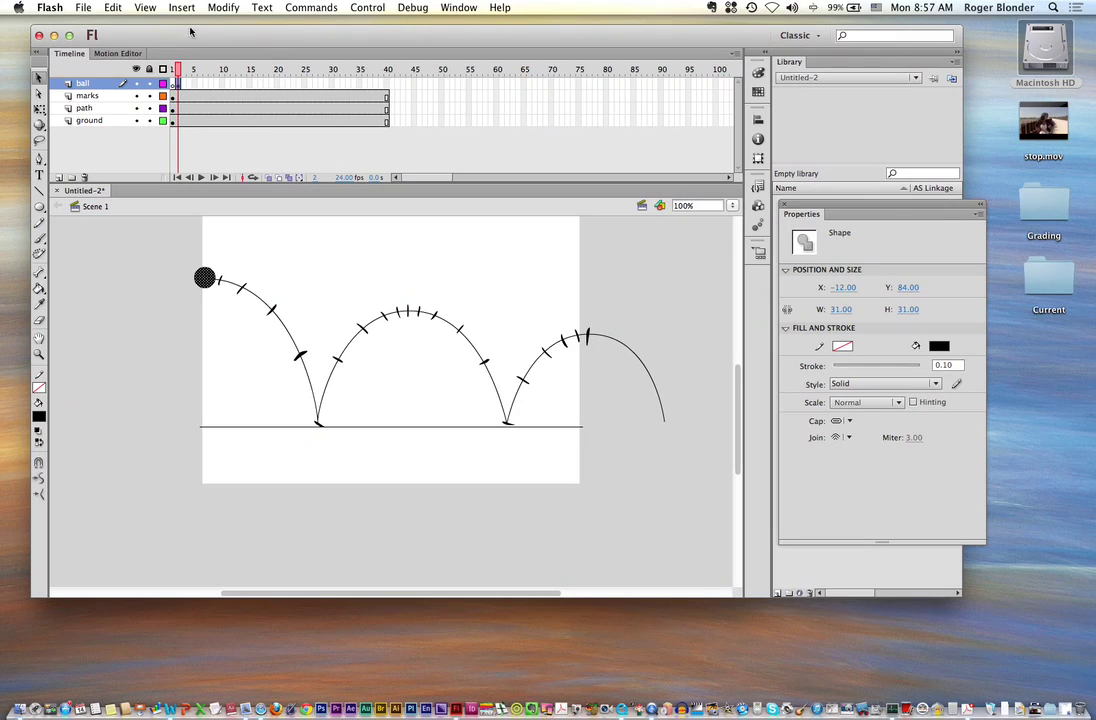
# In Edit Snapping, leave Snap Align, Grid, Guides, Pixels and Objects unchecked and confirm
pyautogui.click(144, 9)
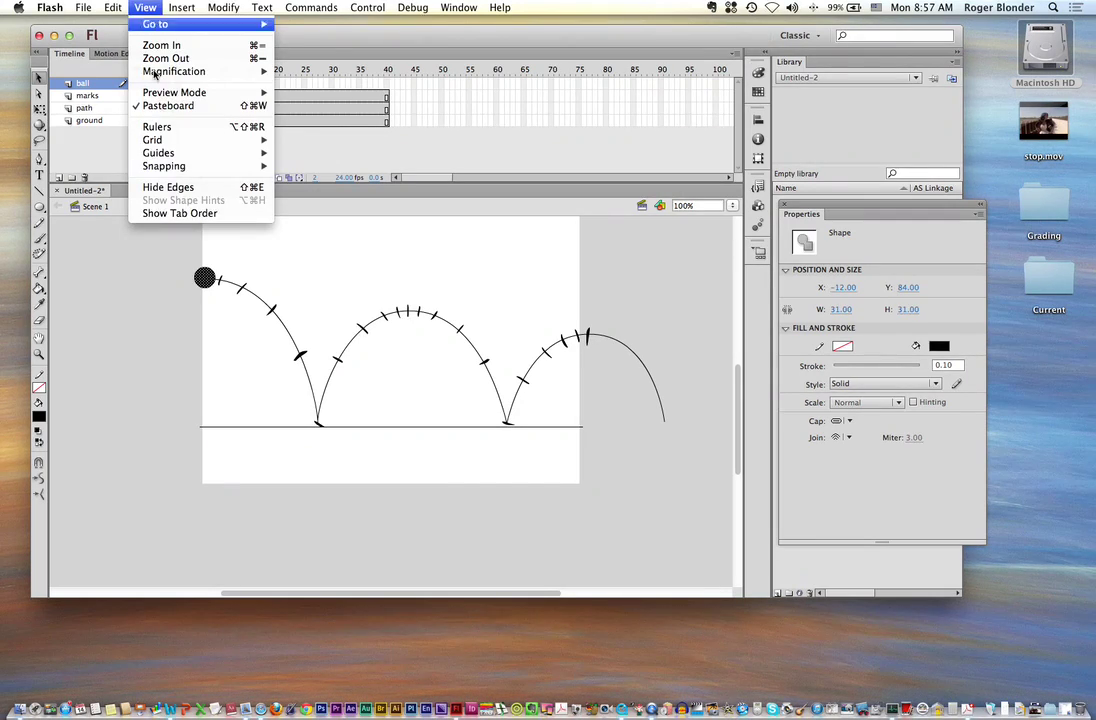
pyautogui.moveTo(186, 170)
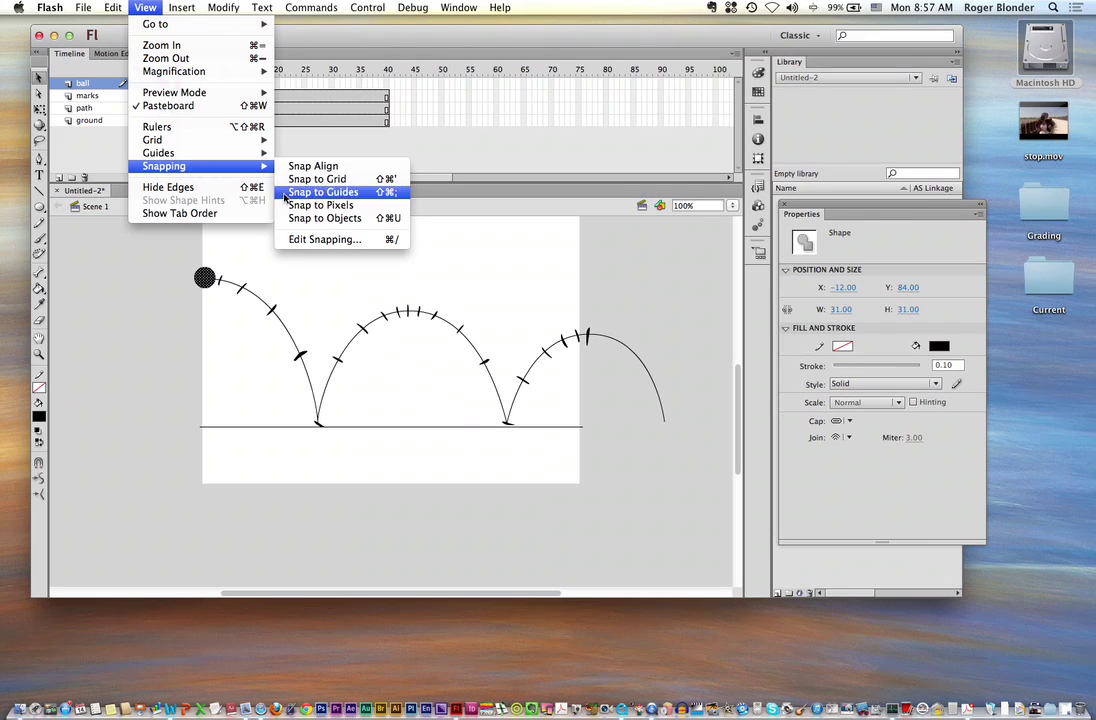
pyautogui.click(290, 239)
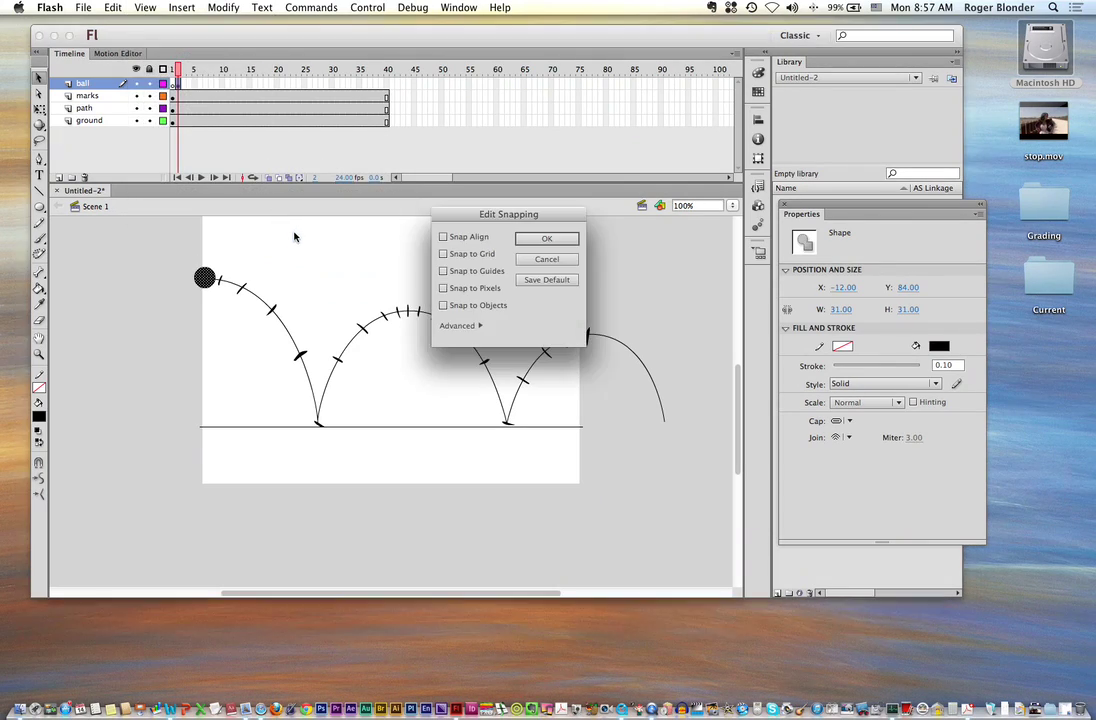
pyautogui.click(552, 241)
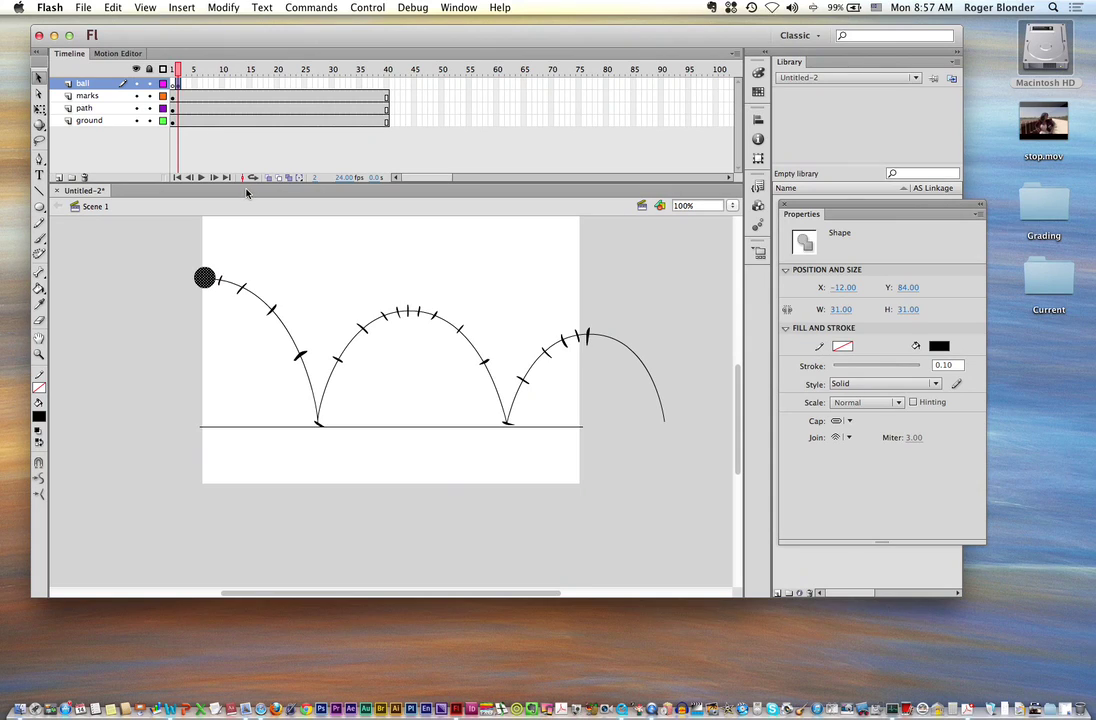
# Add keyframes moving the ball down the first arc onto the ground line at frame 7
pyautogui.press('.')
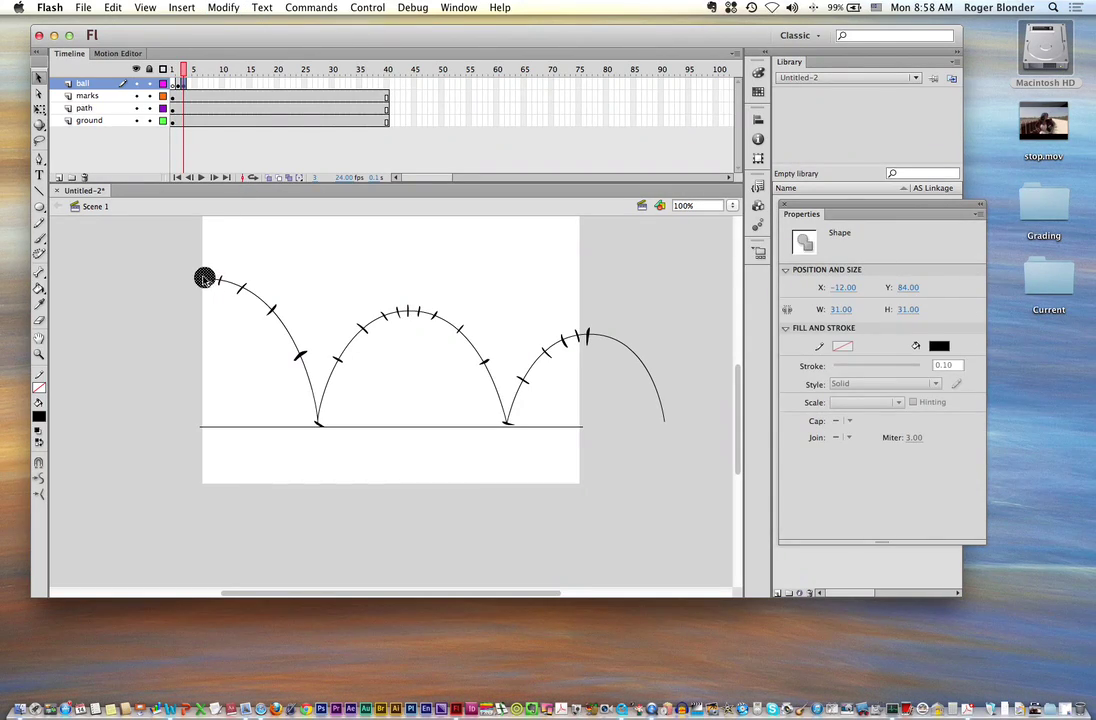
pyautogui.moveTo(204, 277); pyautogui.dragTo(305, 360)
pyautogui.press('.')
pyautogui.press('.')
pyautogui.press('.')
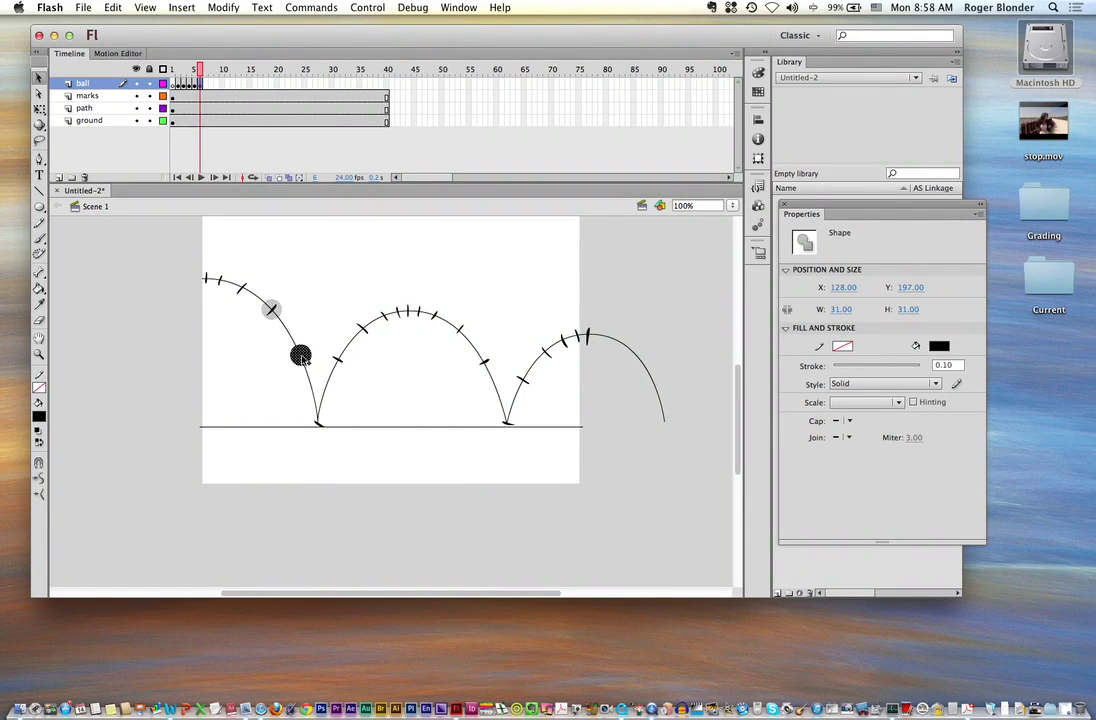
pyautogui.press('.')
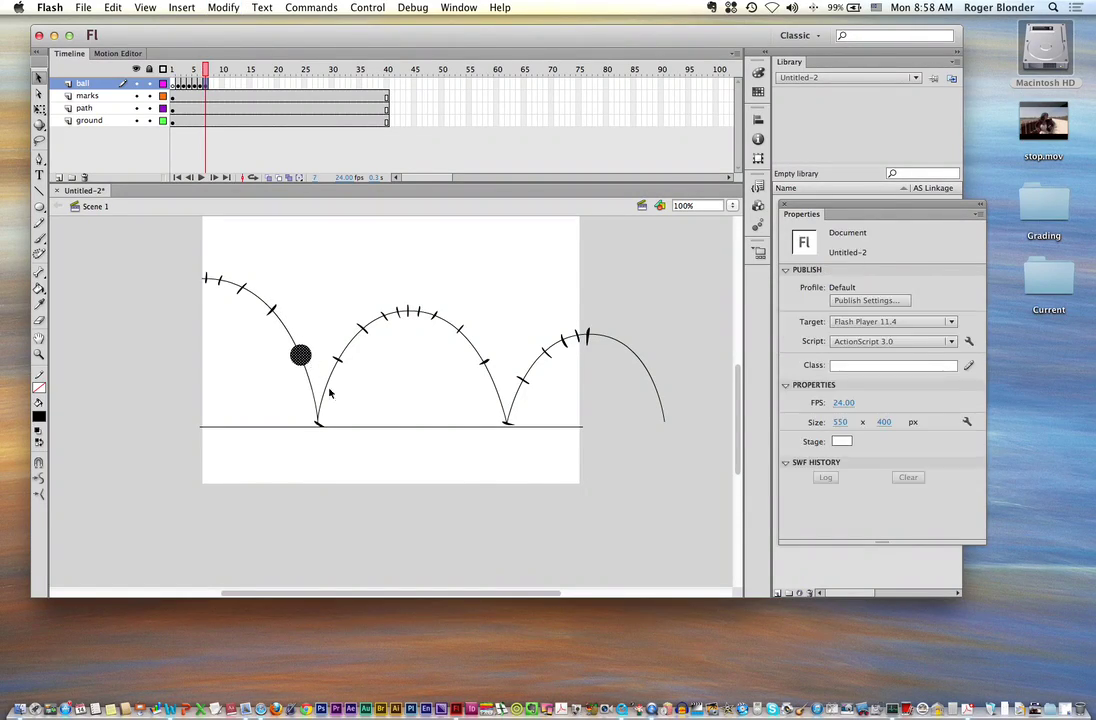
pyautogui.click(303, 361)
pyautogui.moveTo(303, 361); pyautogui.dragTo(420, 312)
pyautogui.press('F6')
pyautogui.press('F6')
pyautogui.press('F6')
pyautogui.press('F6')
pyautogui.press('F6')
# Keyframe the ball along the second arc and add a blank keyframe at frame 24
pyautogui.press('F6')
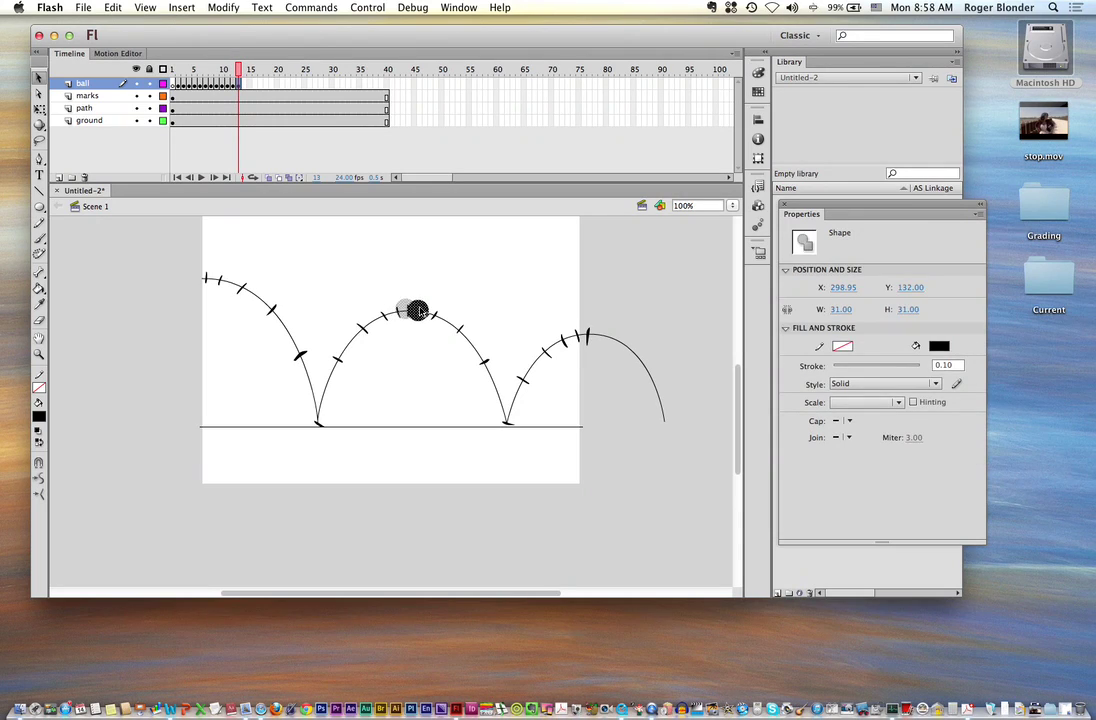
pyautogui.press('F6')
pyautogui.moveTo(423, 313); pyautogui.dragTo(595, 336)
pyautogui.press('F6')
pyautogui.press('F6')
pyautogui.press('F6')
pyautogui.press('F6')
pyautogui.press('F6')
pyautogui.press('F6')
pyautogui.press('F6')
pyautogui.press('F6')
pyautogui.press('F6')
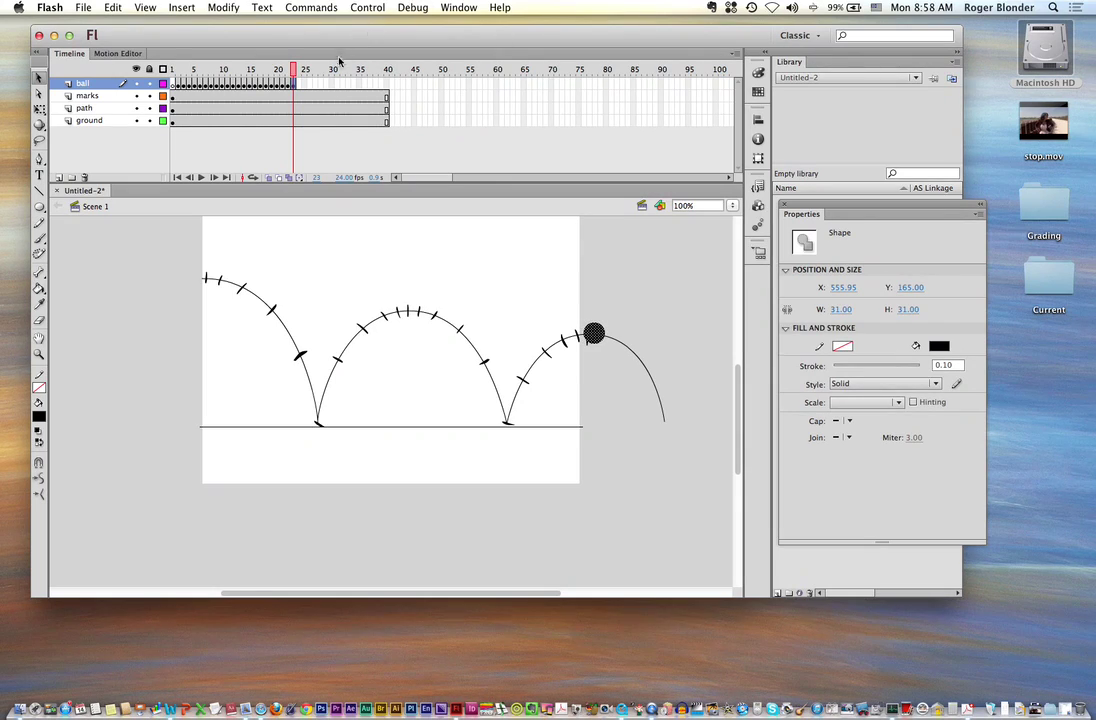
pyautogui.press('F7')
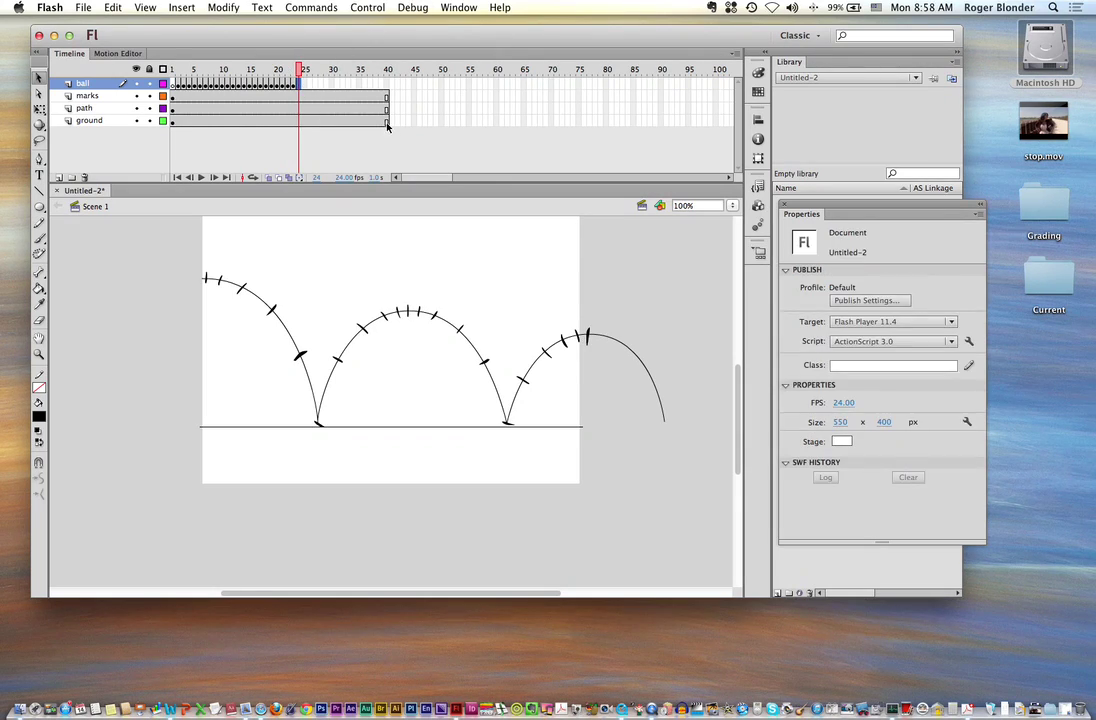
# Remove frames 24 through 40 from every layer so the timeline ends at frame 23
pyautogui.keyDown('shift'); pyautogui.click(387, 122); pyautogui.keyUp('shift')
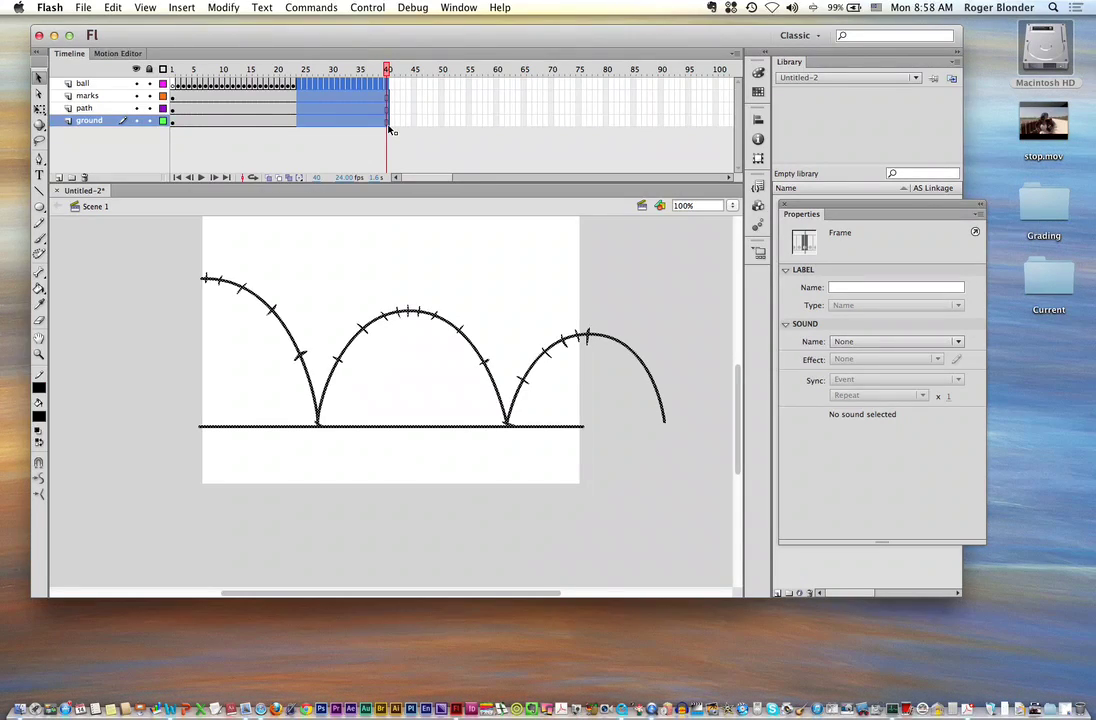
pyautogui.hotkey('shift', 'F5')
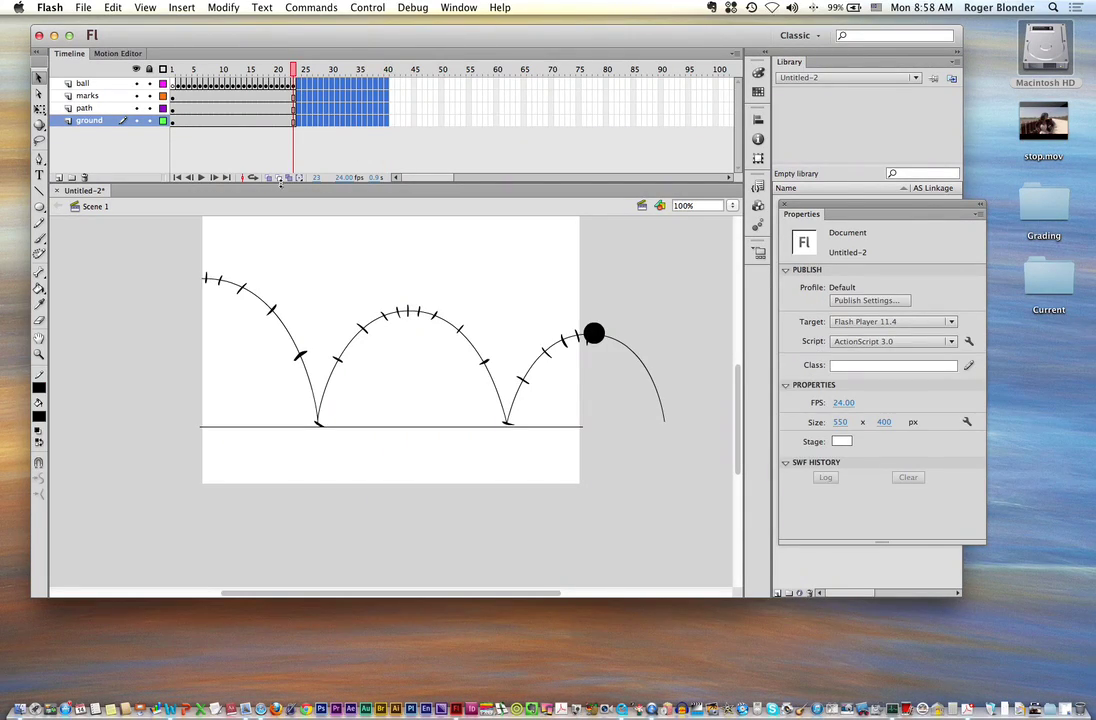
pyautogui.moveTo(136, 120)
pyautogui.mouseDown()
pyautogui.moveTo(137, 96)
pyautogui.moveTo(137, 120)
pyautogui.mouseUp()
# Set the ground, path and marks layers to Guide type, hide them, and return to frame 1
pyautogui.click(81, 122)
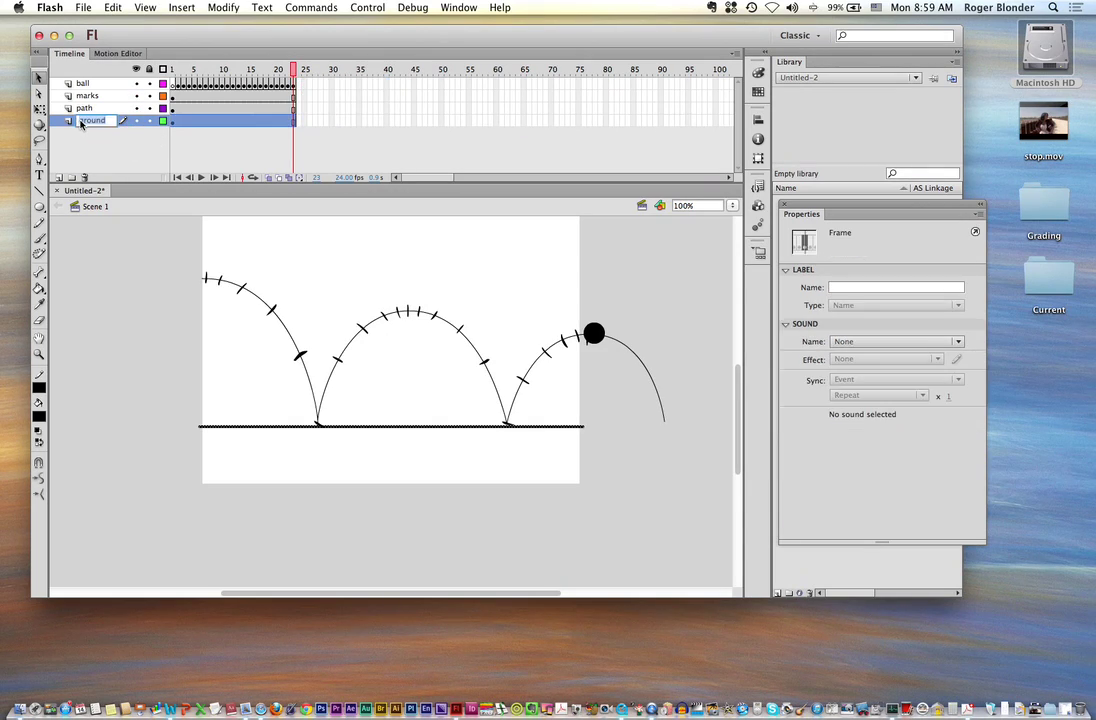
pyautogui.doubleClick(69, 121)
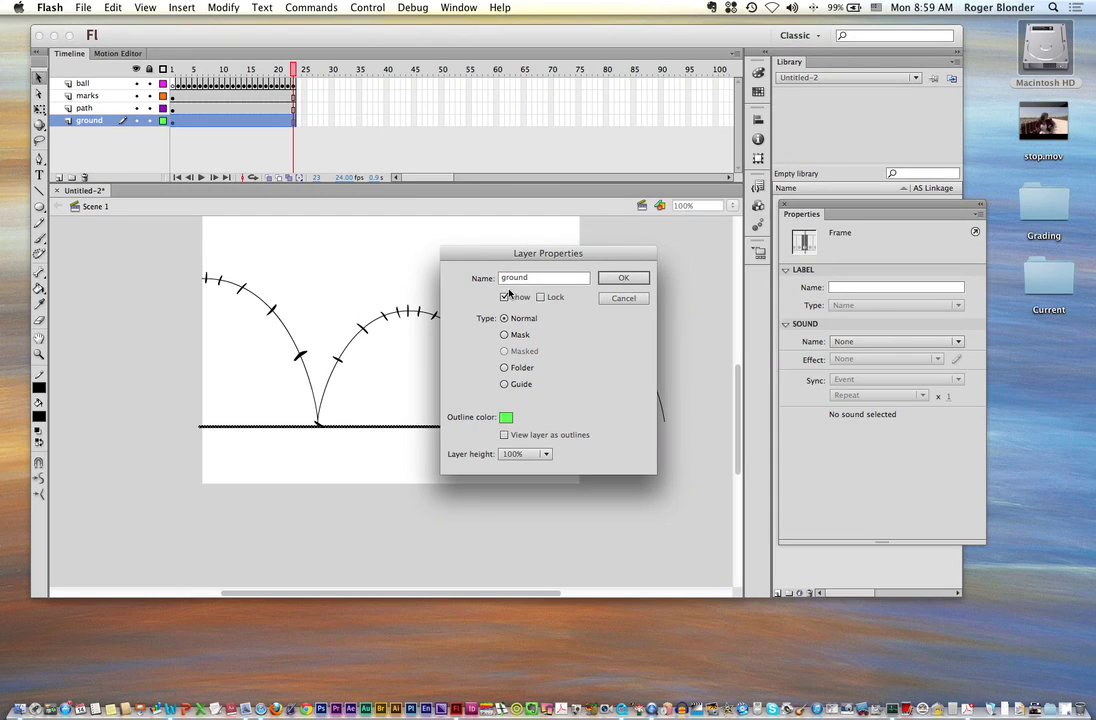
pyautogui.click(533, 383)
pyautogui.click(630, 283)
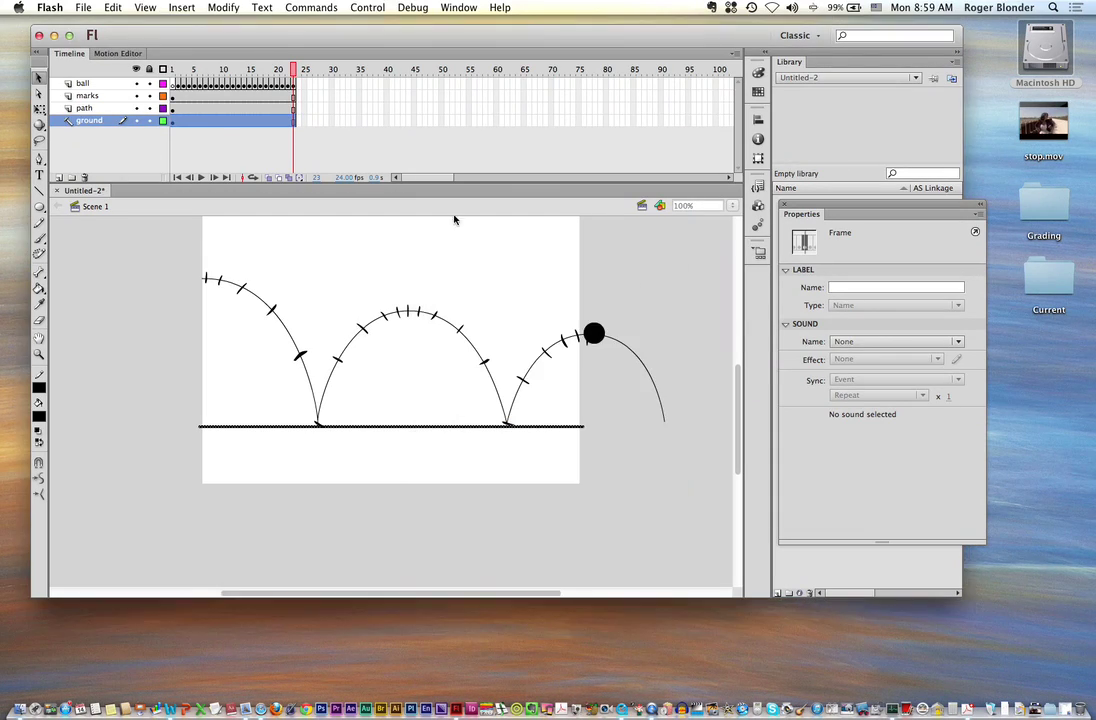
pyautogui.doubleClick(69, 108)
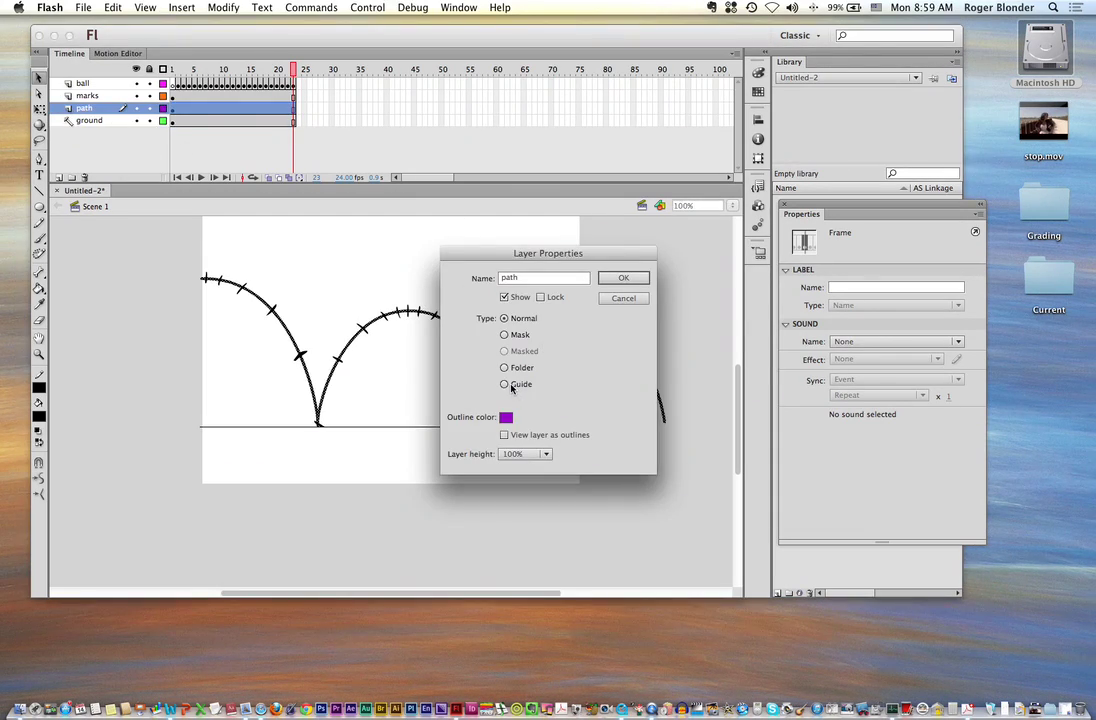
pyautogui.click(512, 388)
pyautogui.click(623, 278)
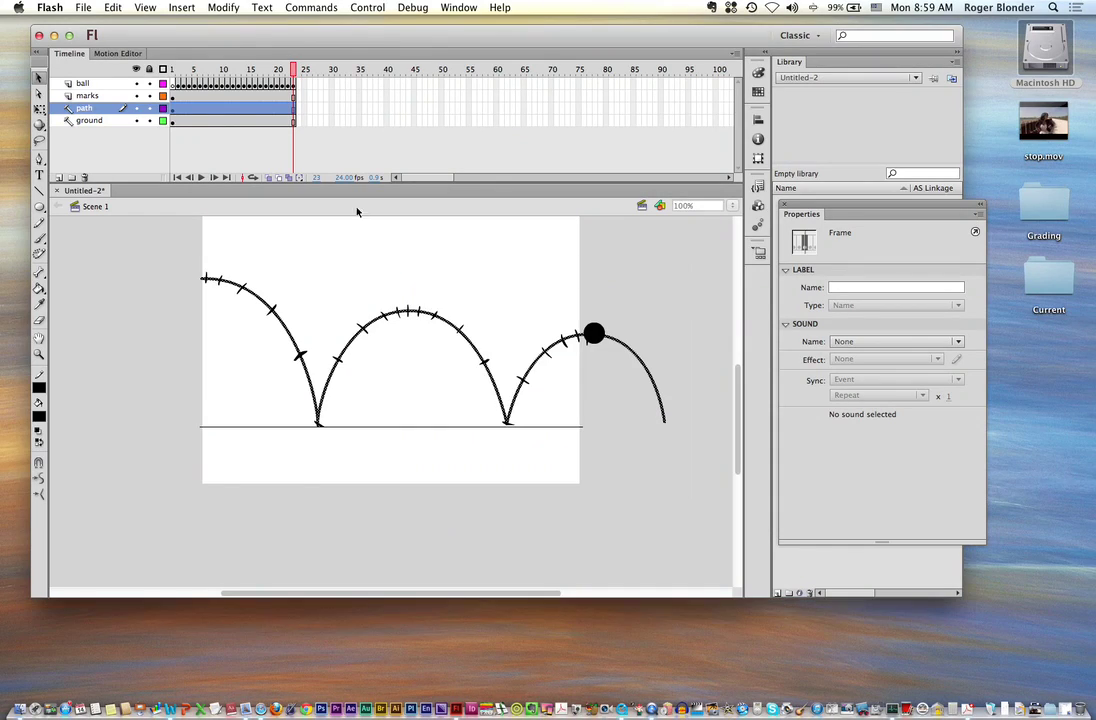
pyautogui.doubleClick(68, 95)
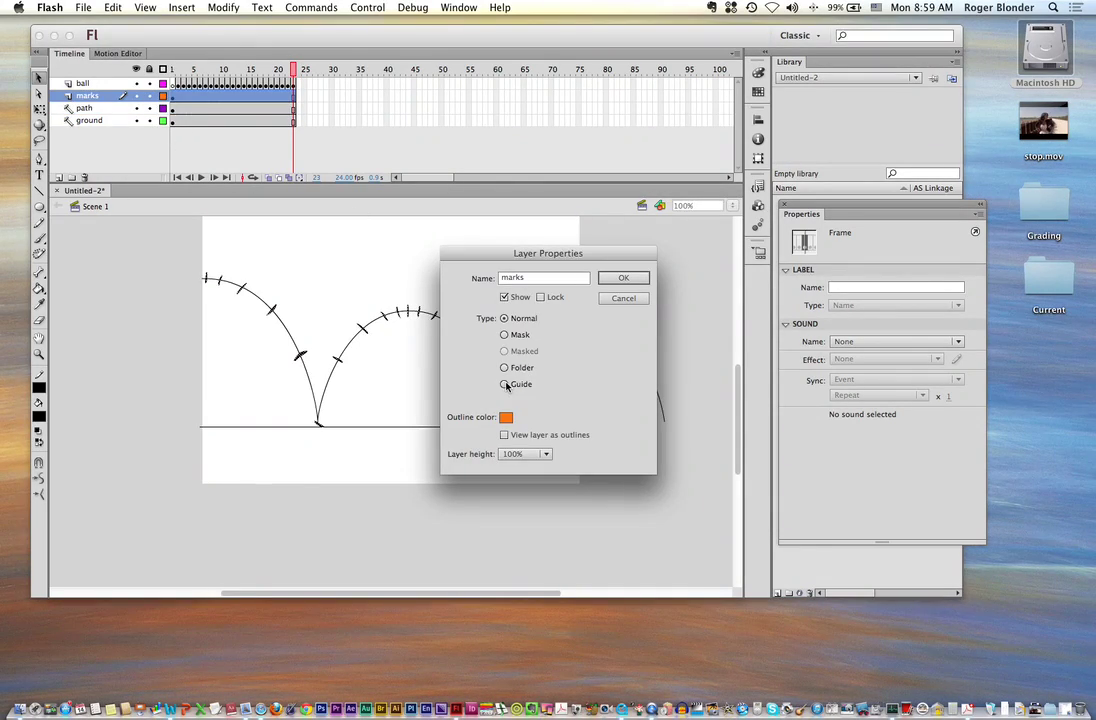
pyautogui.click(506, 386)
pyautogui.click(623, 278)
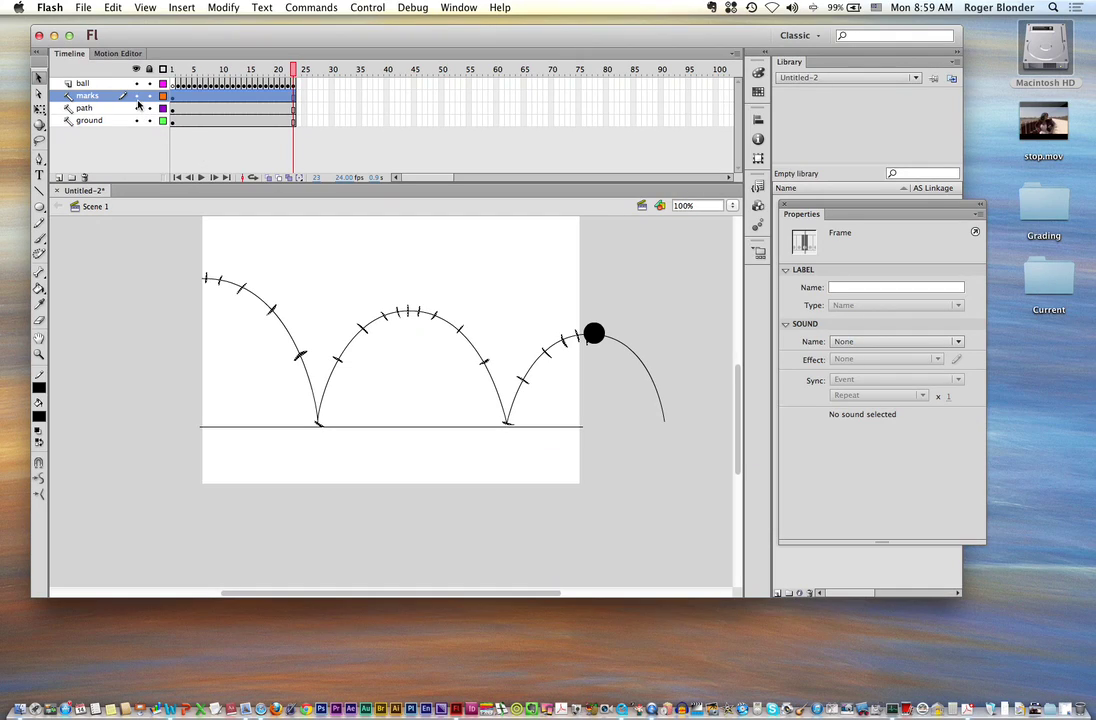
pyautogui.moveTo(136, 95); pyautogui.dragTo(136, 121)
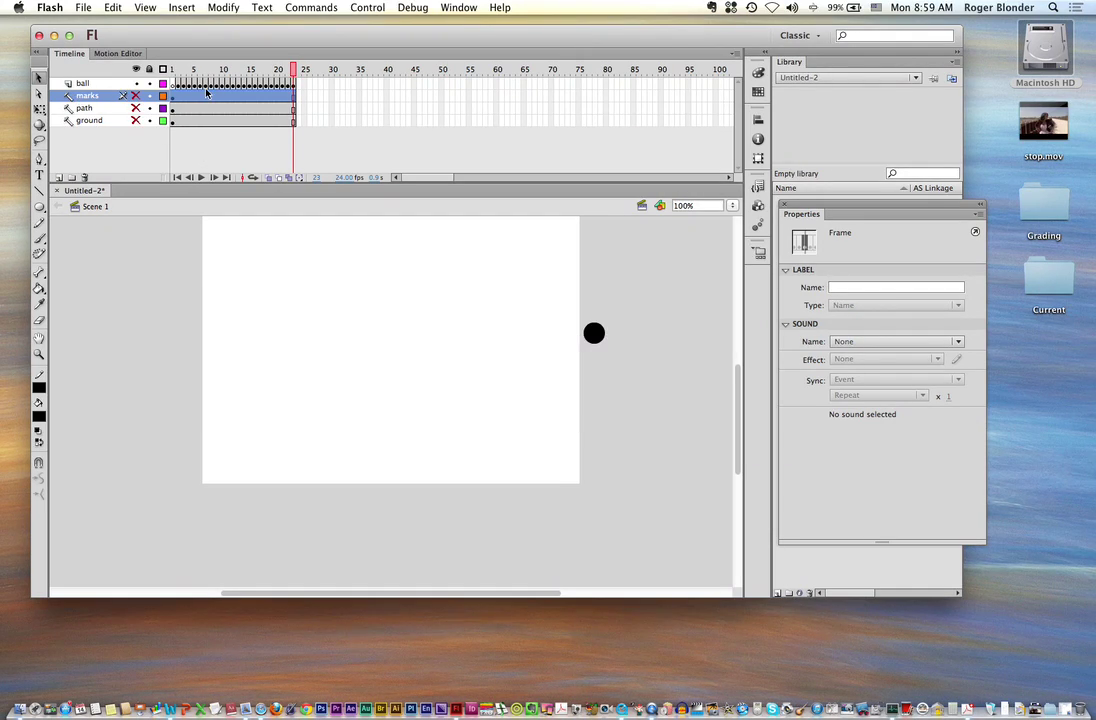
pyautogui.click(167, 75)
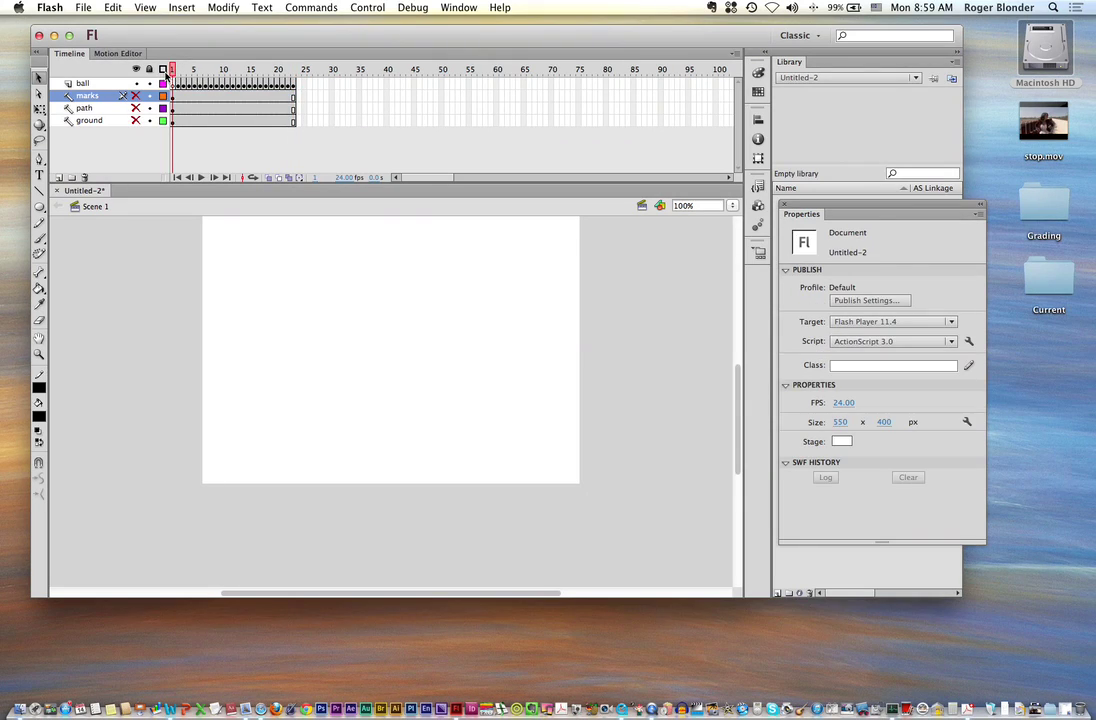
# Play the bounce animation several times, then stop and rewind to frame 1
pyautogui.press('Return')
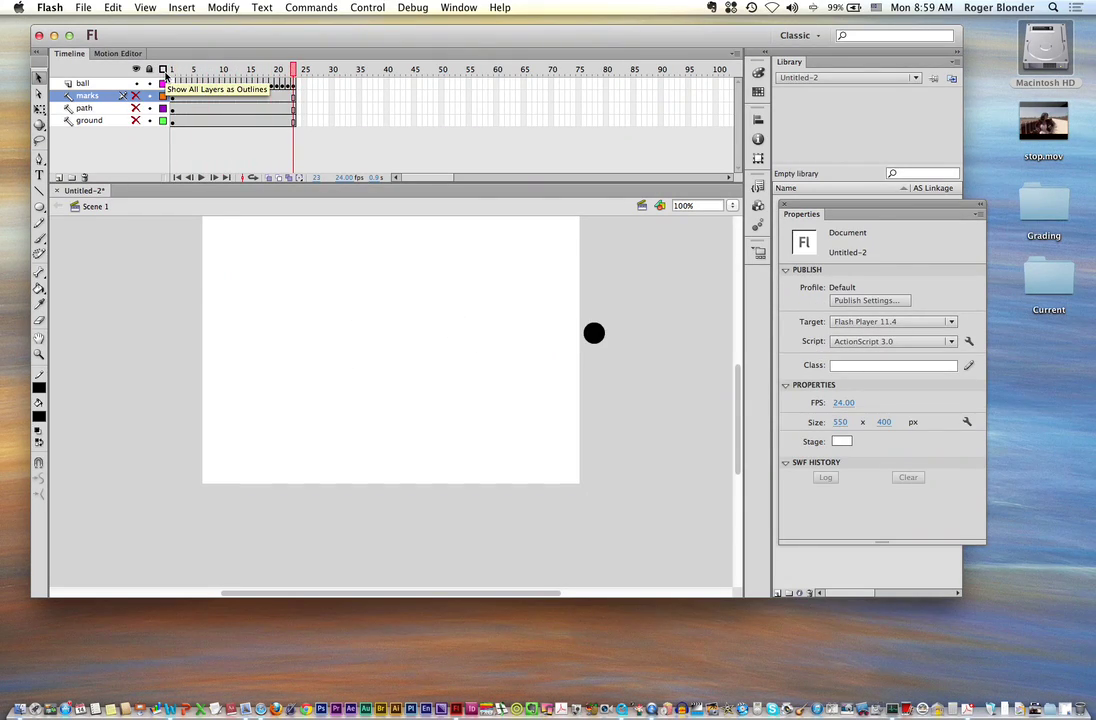
pyautogui.press('Return')
pyautogui.press('Return')
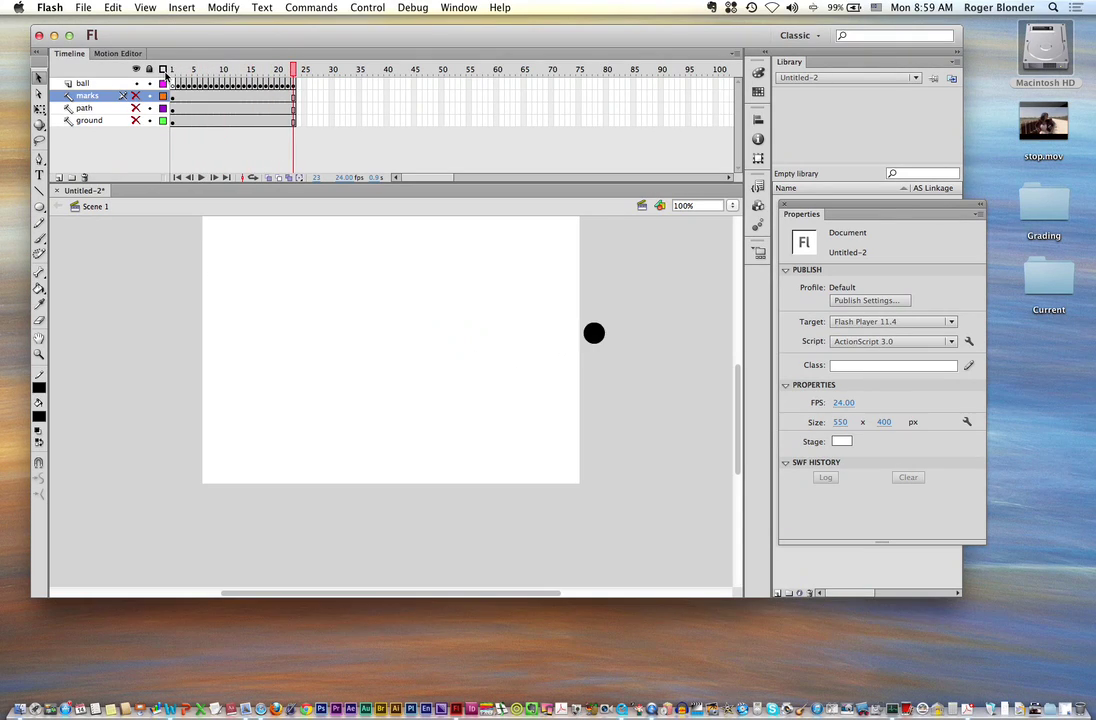
pyautogui.press('Return')
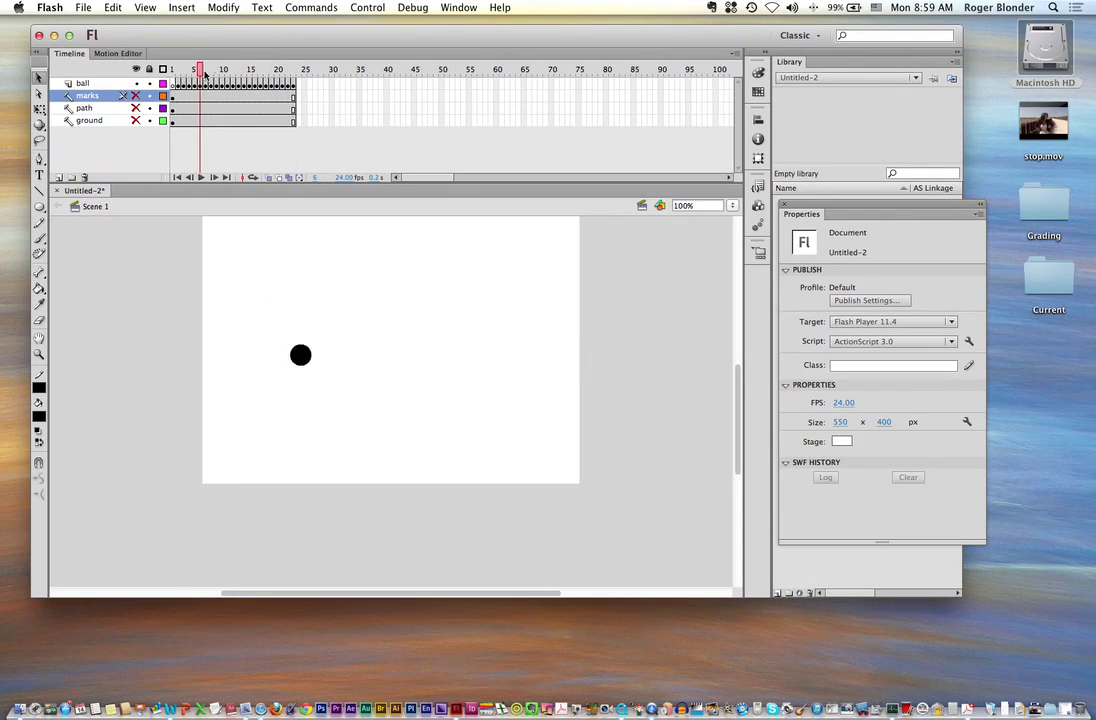
pyautogui.click(299, 86)
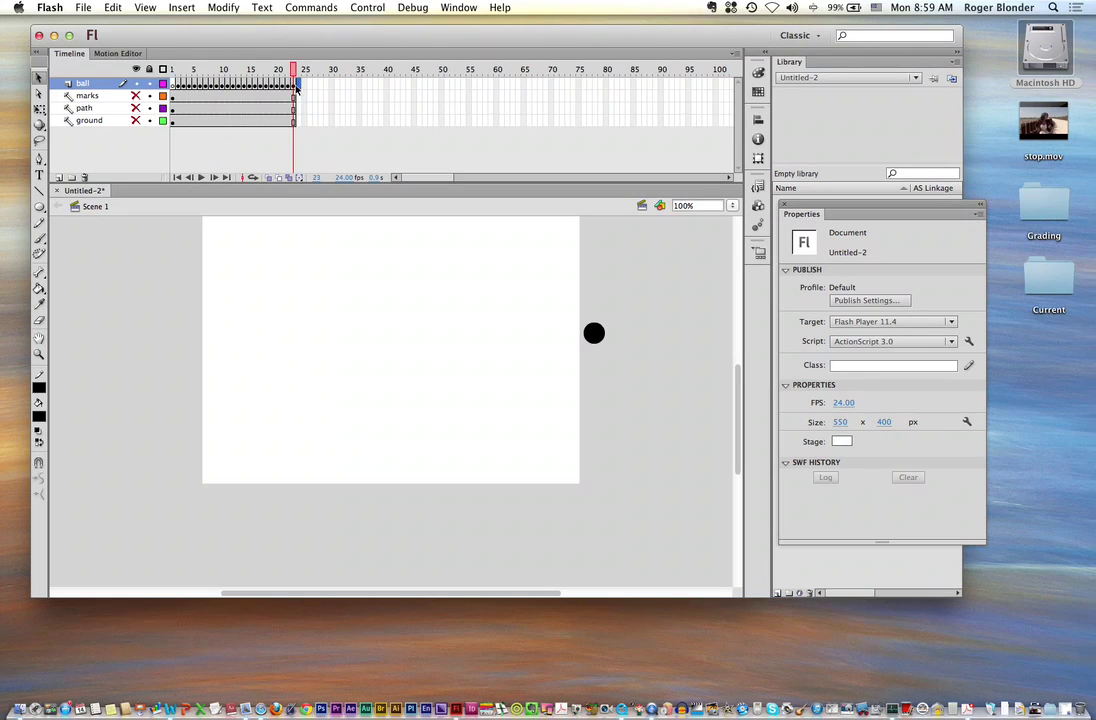
pyautogui.moveTo(214, 68); pyautogui.dragTo(166, 72)
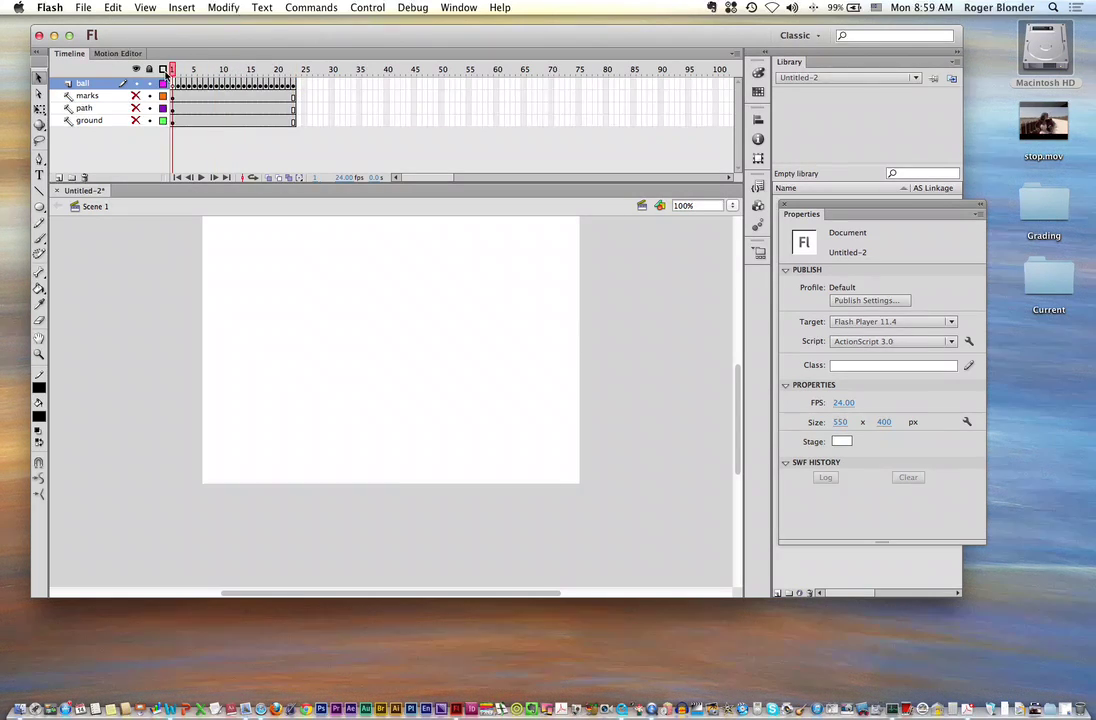
# Show the ground, path and marks layers again and select the ball landing at frame 7
pyautogui.press('.')
pyautogui.press('.')
pyautogui.click(137, 121)
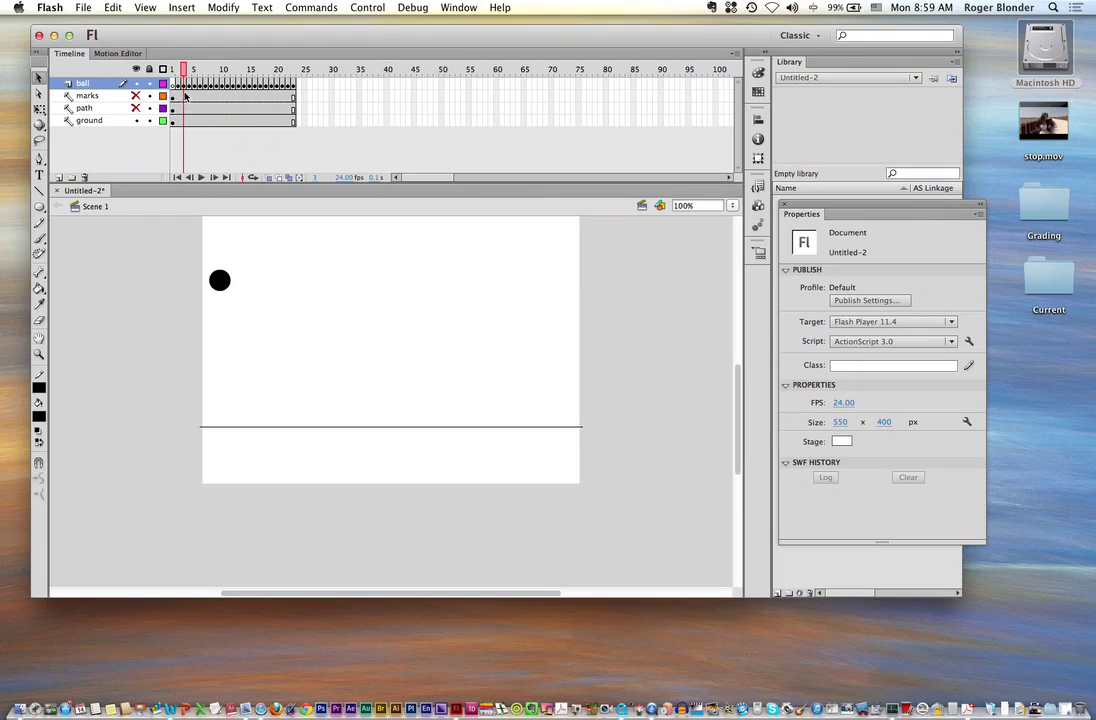
pyautogui.click(136, 69)
pyautogui.moveTo(184, 74); pyautogui.dragTo(207, 74)
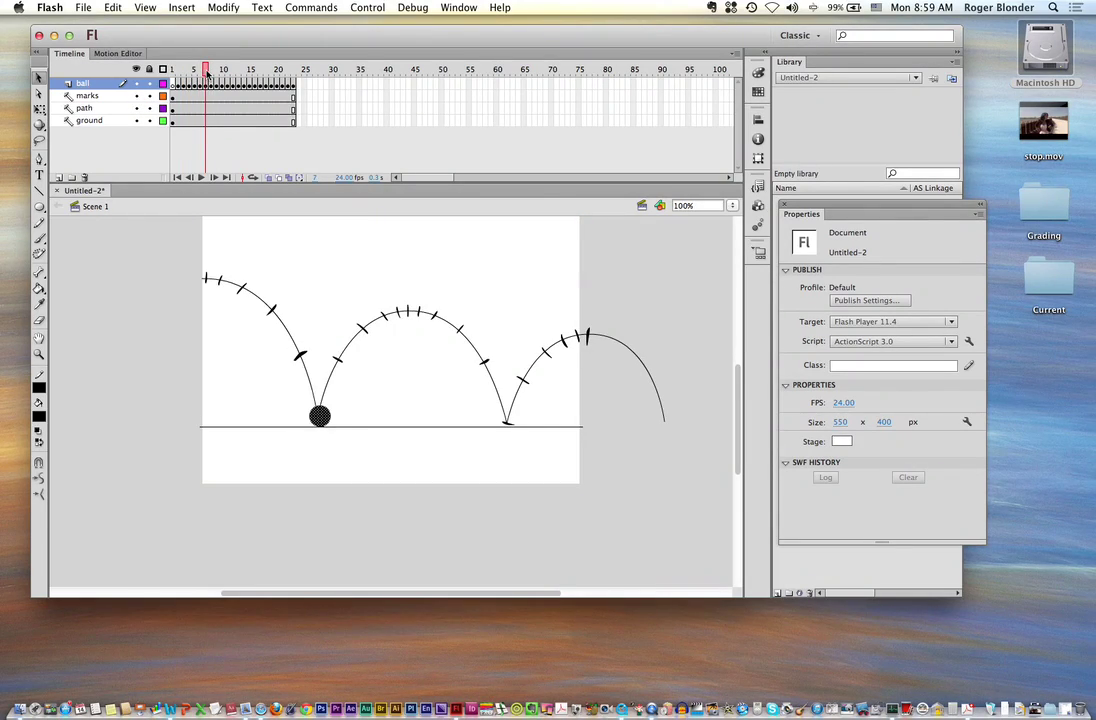
pyautogui.click(318, 416)
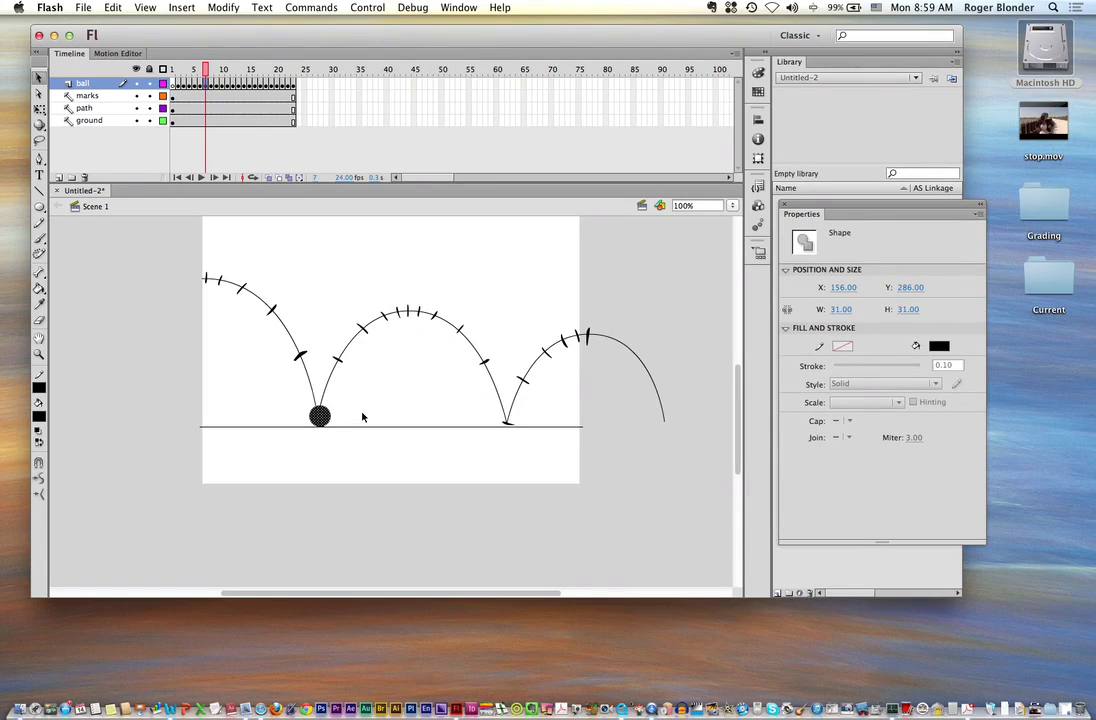
# Zoom to 200% and squash the ball to about 22.5 high and 37.5 wide
pyautogui.click(40, 109)
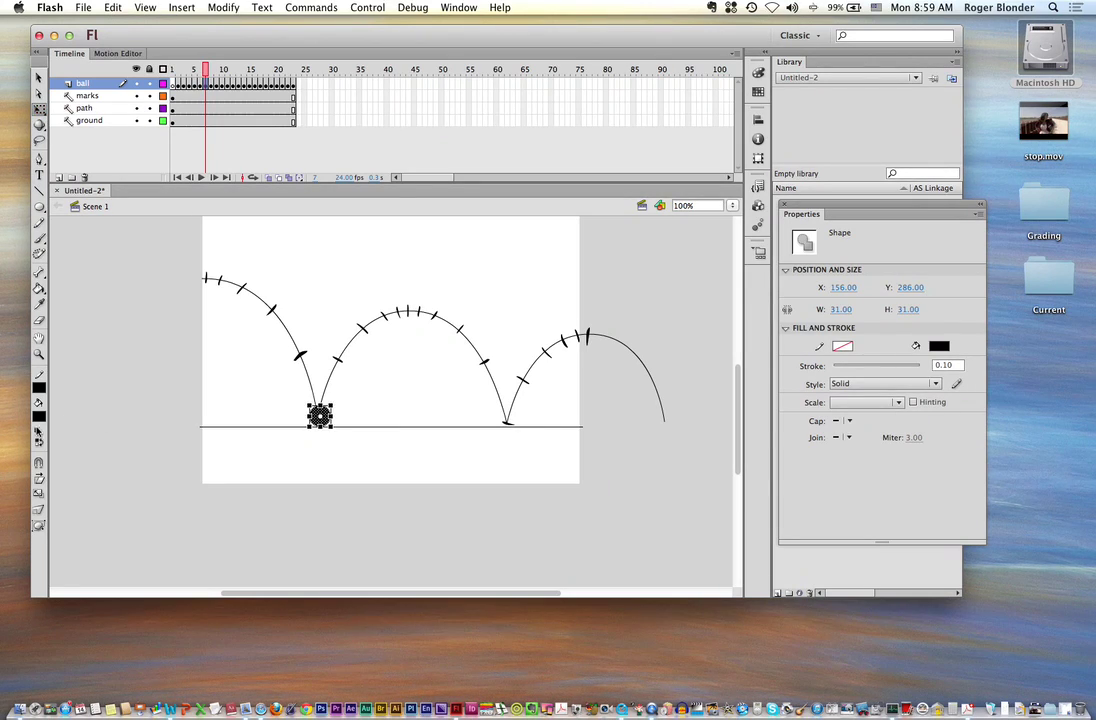
pyautogui.click(39, 353)
pyautogui.click(281, 432)
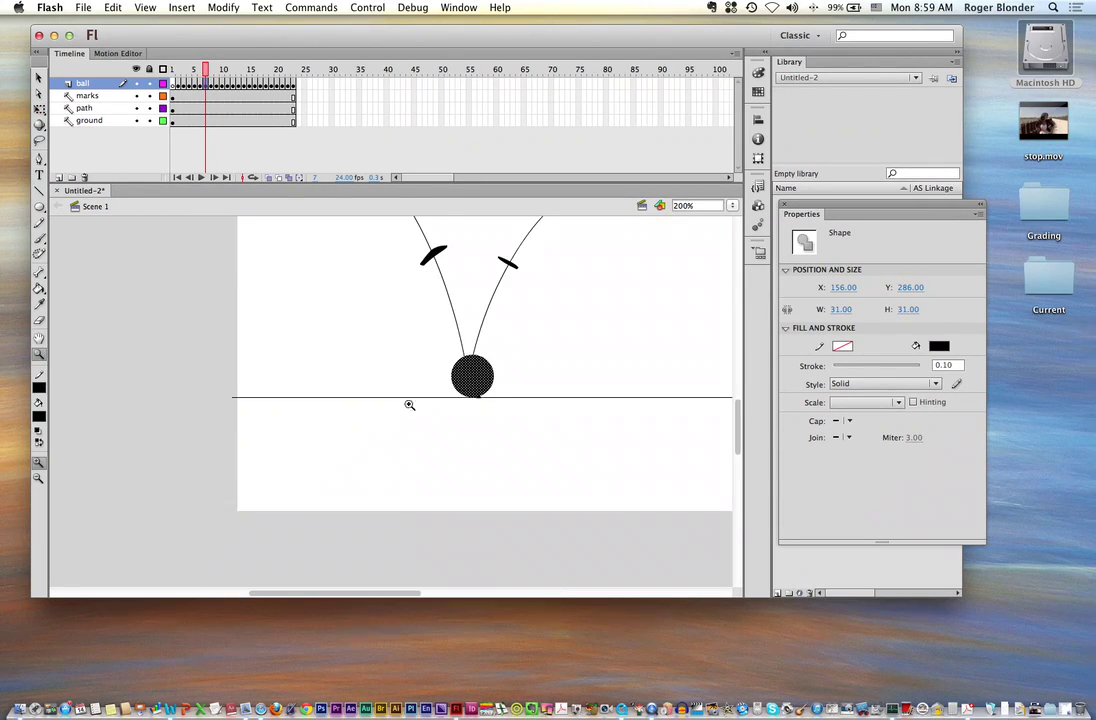
pyautogui.press('q')
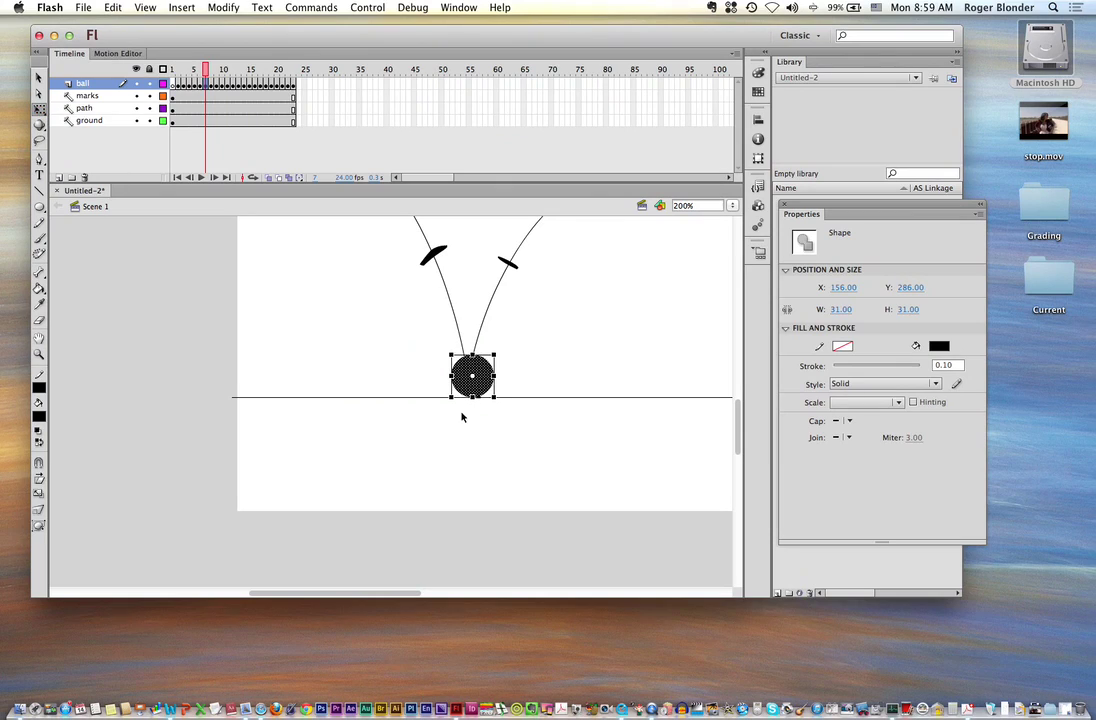
pyautogui.moveTo(473, 355); pyautogui.dragTo(473, 365)
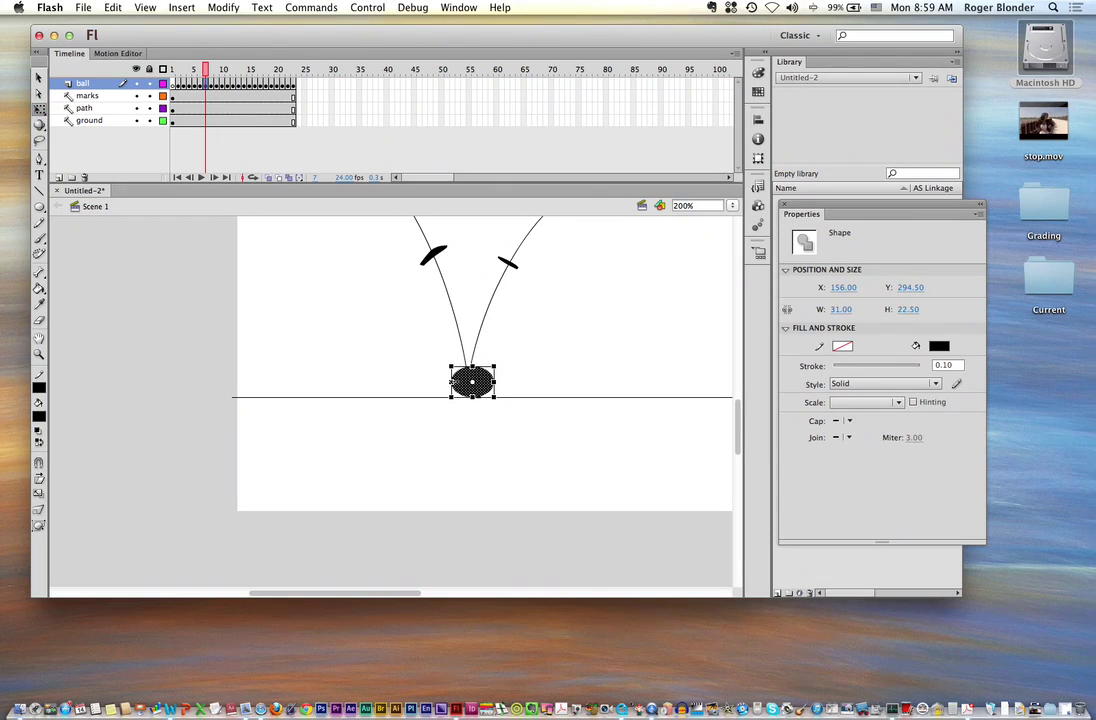
pyautogui.moveTo(451, 381)
pyautogui.mouseDown()
pyautogui.moveTo(441, 381)
pyautogui.moveTo(502, 381)
pyautogui.moveTo(439, 381)
pyautogui.moveTo(454, 383)
pyautogui.mouseUp()
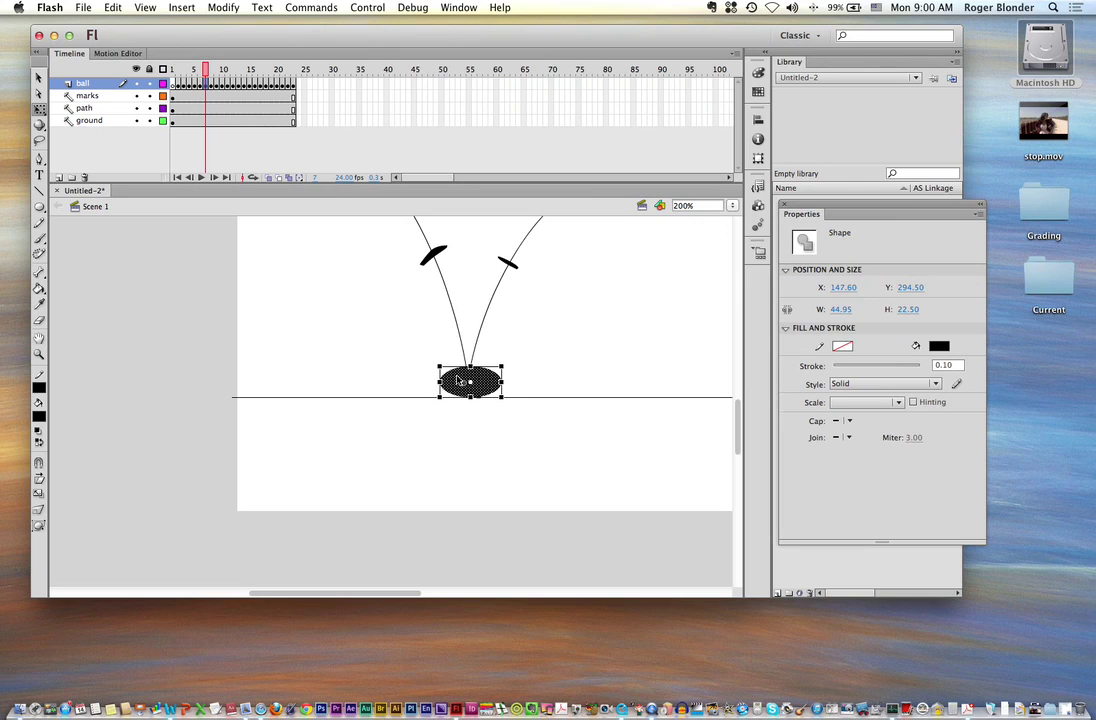
# Refine the squash into a 46.05 × 22.50 oval, scrubbing around the bounce to check it
pyautogui.moveTo(470, 366); pyautogui.dragTo(400, 382)
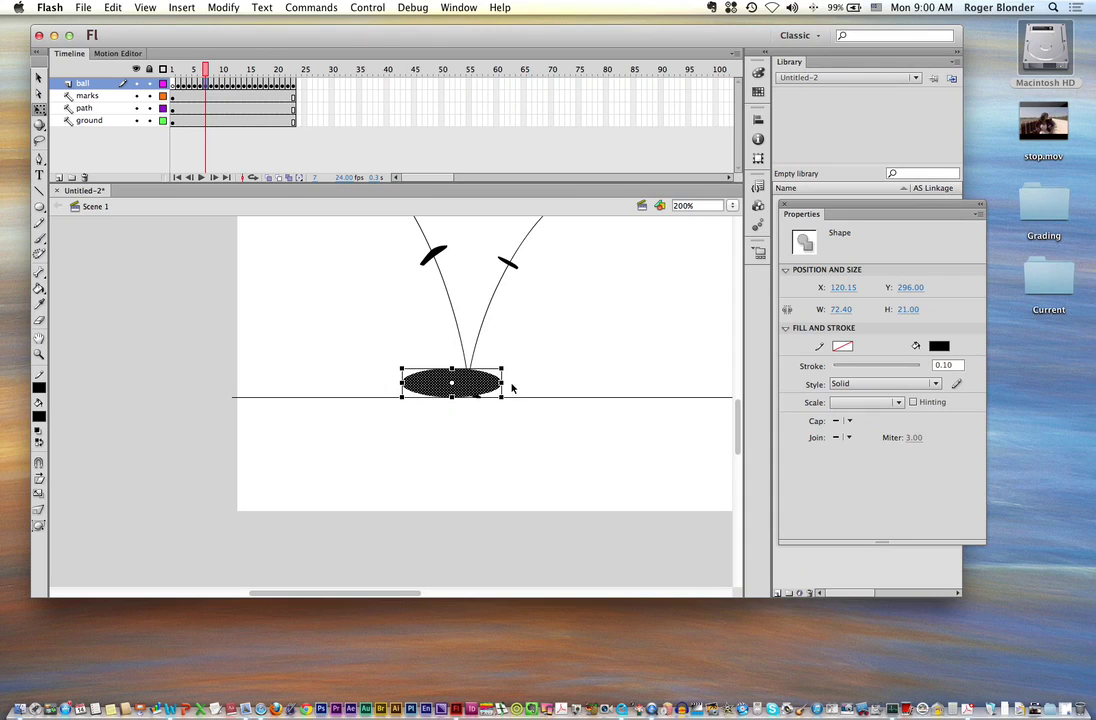
pyautogui.moveTo(509, 382); pyautogui.dragTo(529, 382)
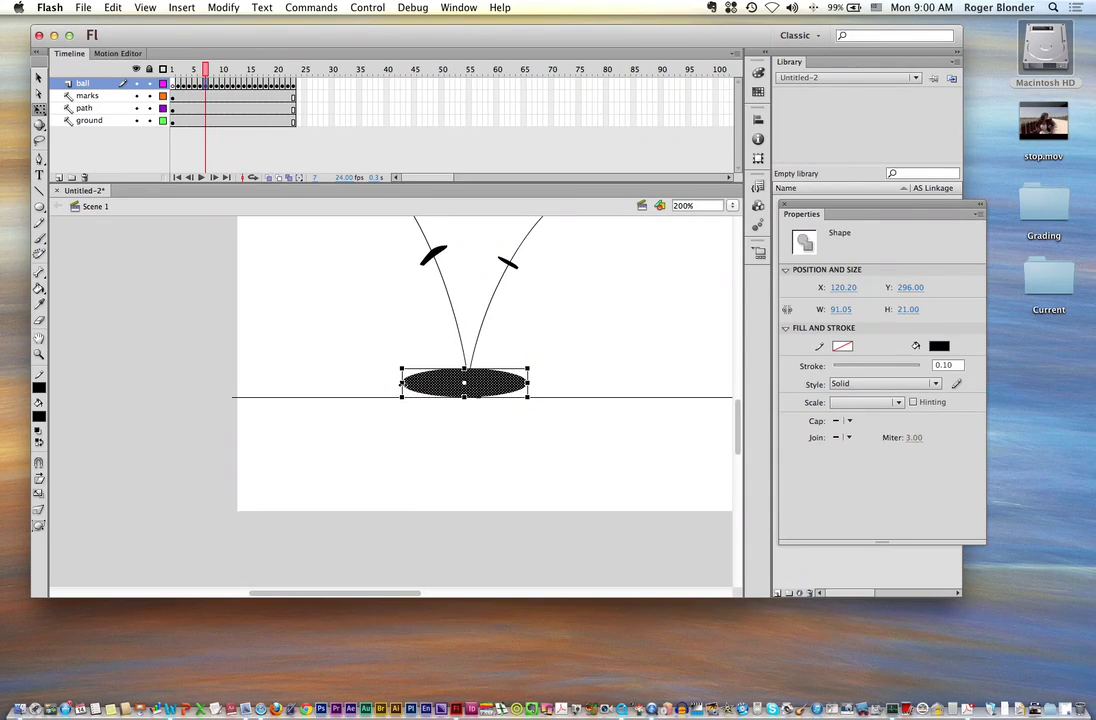
pyautogui.moveTo(400, 382); pyautogui.dragTo(437, 382)
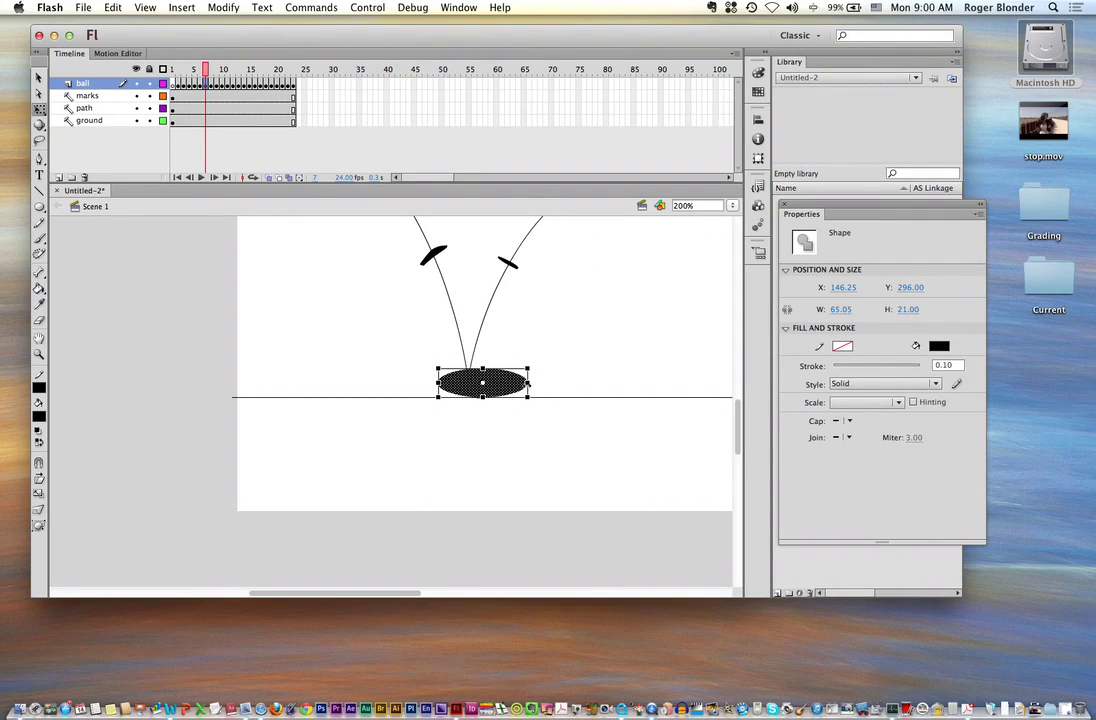
pyautogui.moveTo(529, 382); pyautogui.dragTo(502, 383)
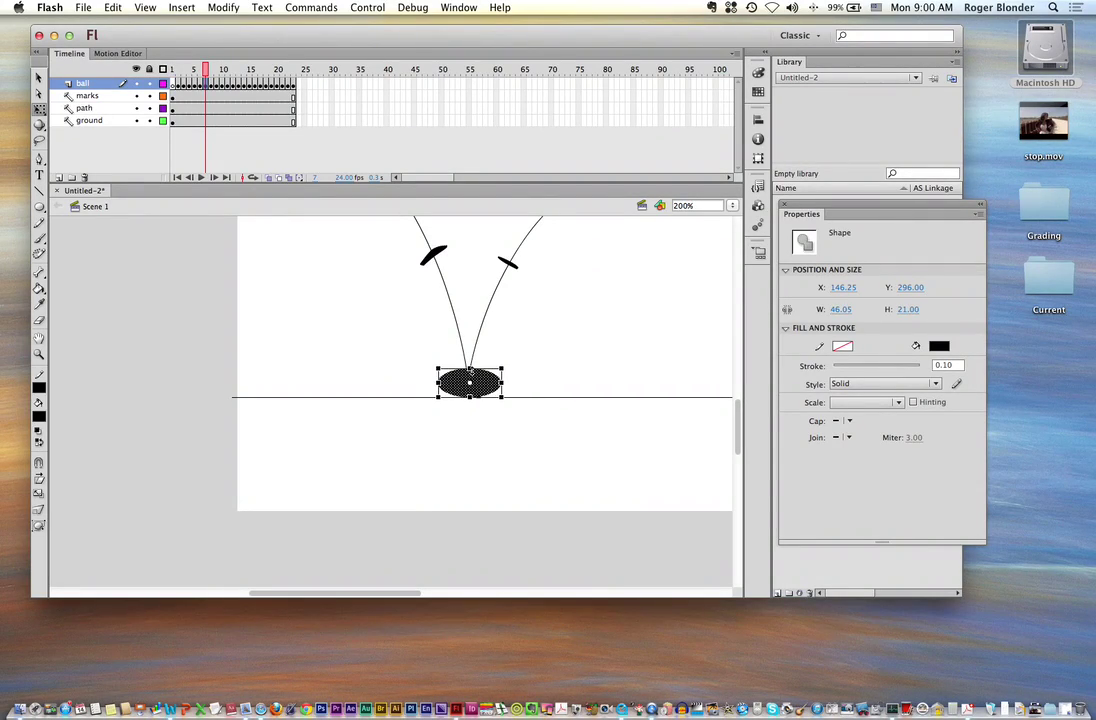
pyautogui.click(349, 309)
pyautogui.moveTo(206, 73); pyautogui.dragTo(207, 75)
pyautogui.click(447, 382)
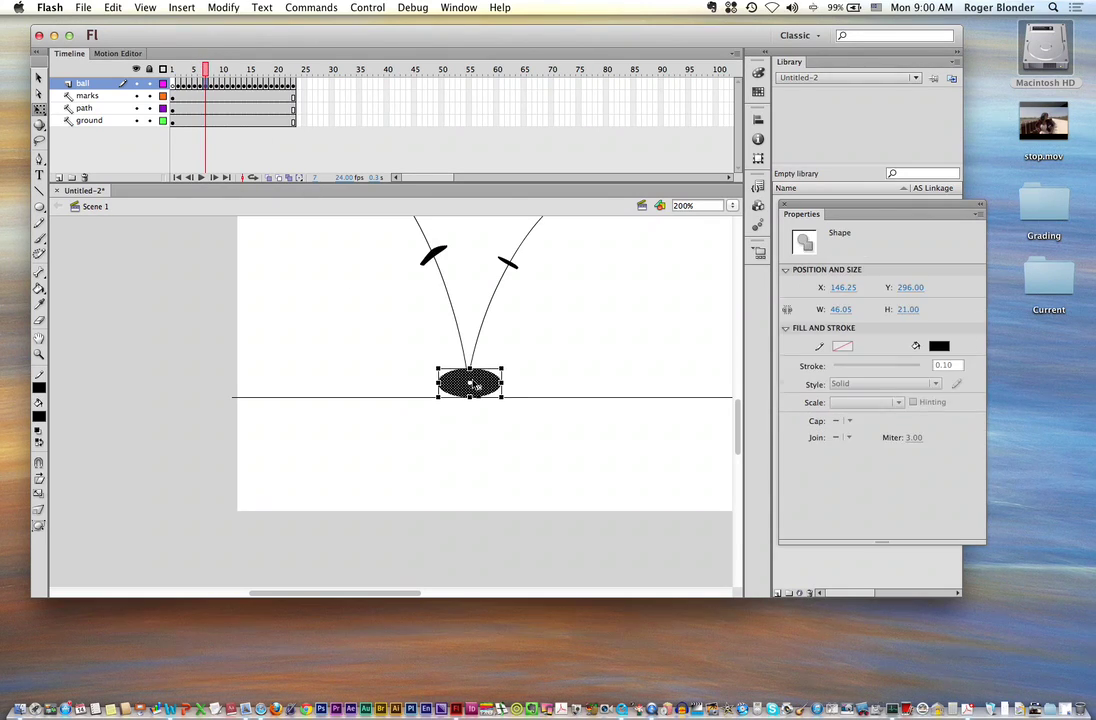
pyautogui.moveTo(468, 368); pyautogui.dragTo(468, 362)
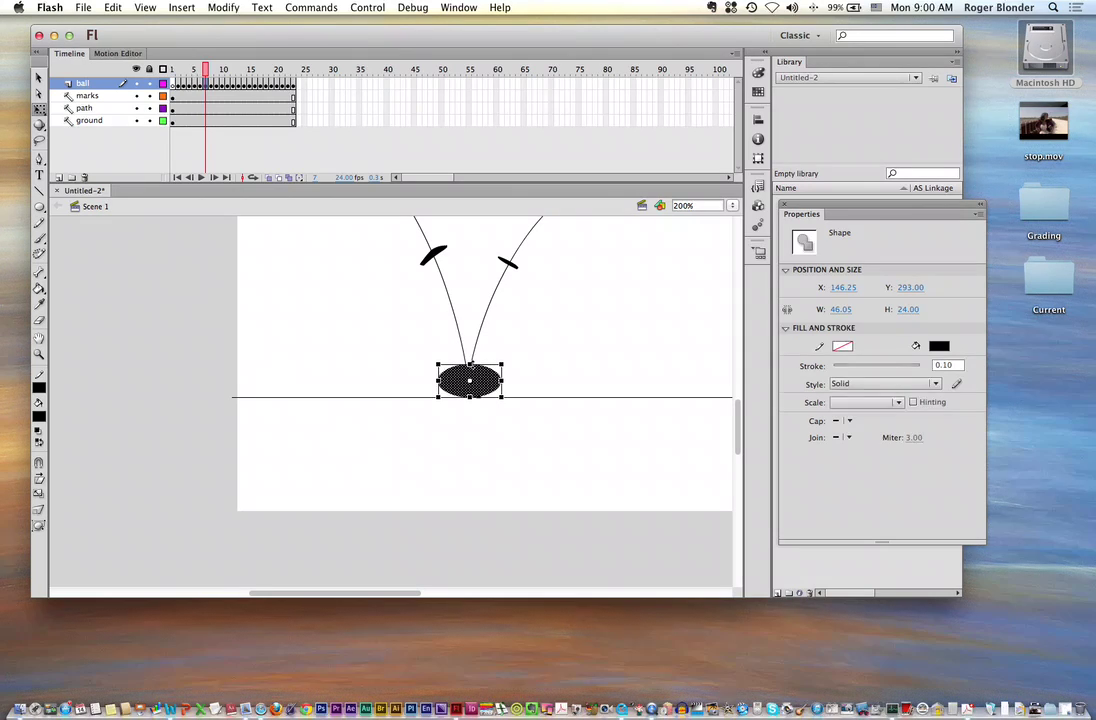
pyautogui.moveTo(210, 73); pyautogui.dragTo(206, 73)
pyautogui.click(411, 339)
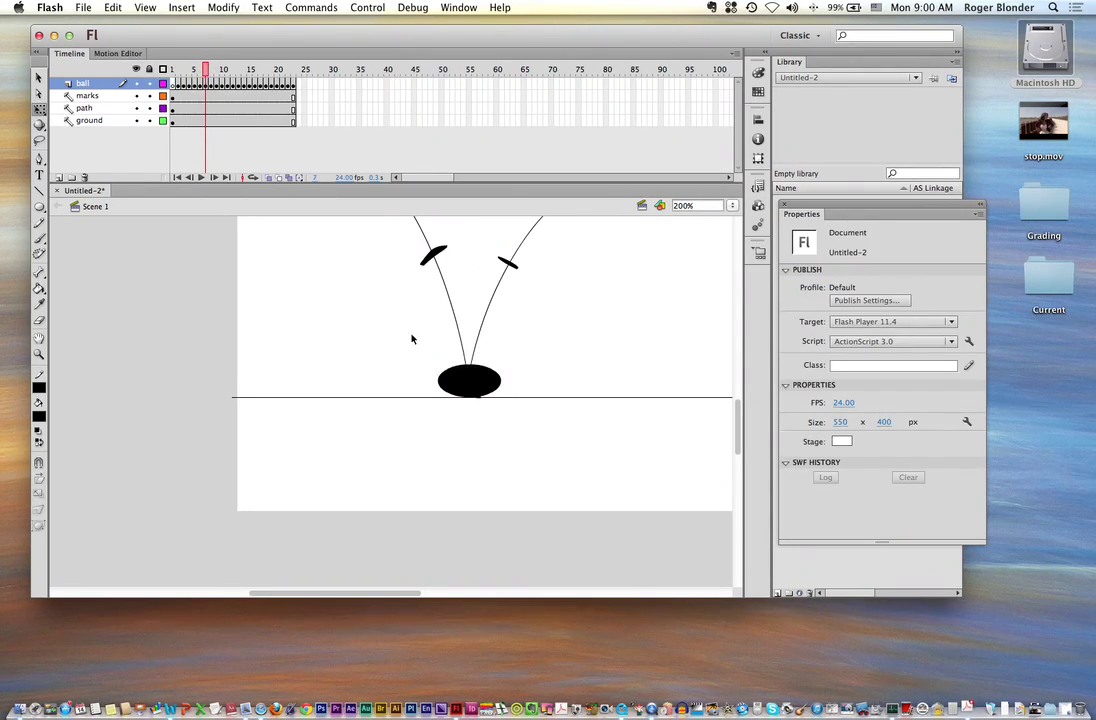
pyautogui.click(474, 383)
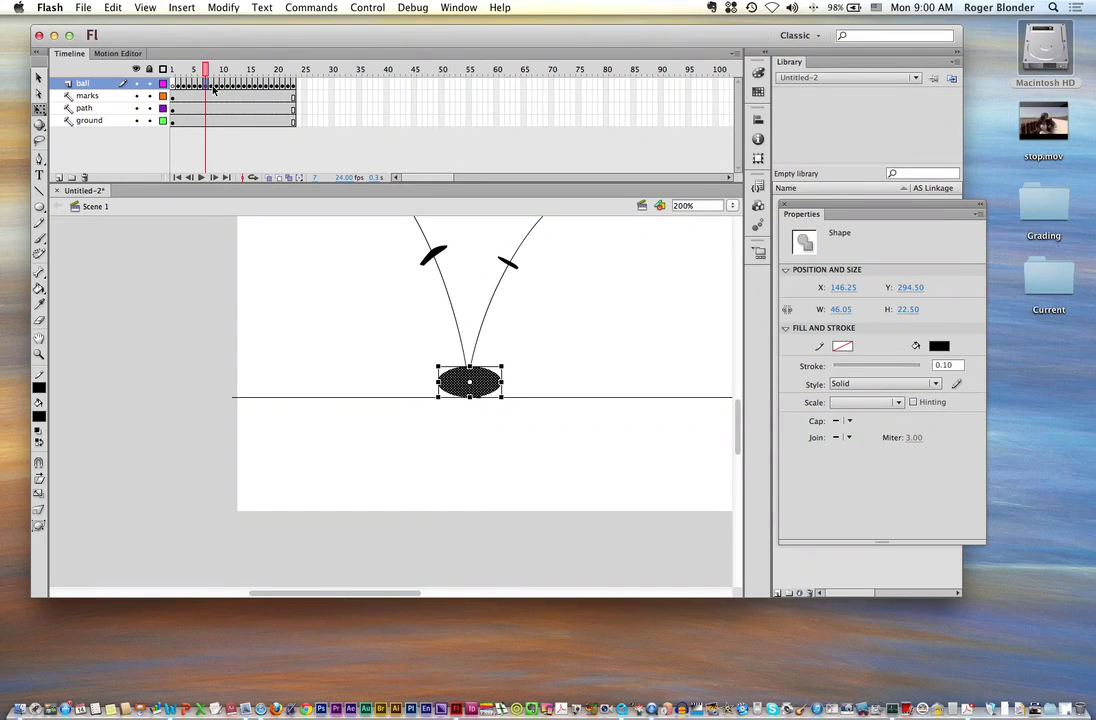
# Stretch the frame-8 ball to about 30.45 × 41.70 and tilt it along the rising arc
pyautogui.click(213, 86)
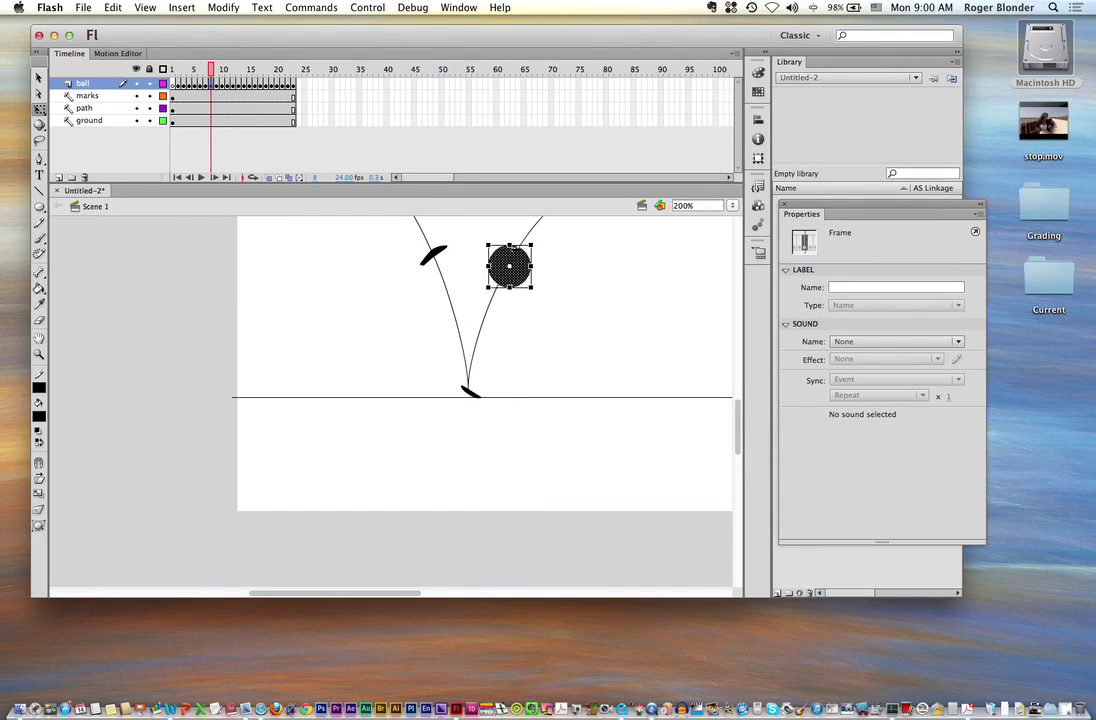
pyautogui.moveTo(509, 289); pyautogui.dragTo(509, 297)
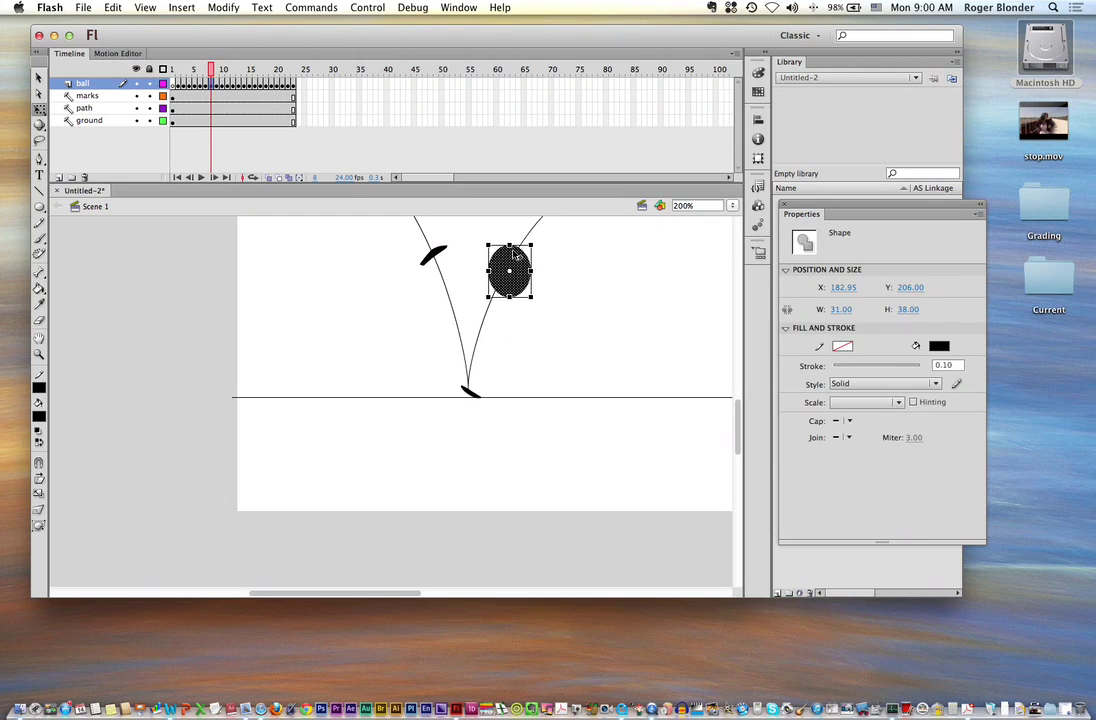
pyautogui.moveTo(509, 242); pyautogui.dragTo(490, 266)
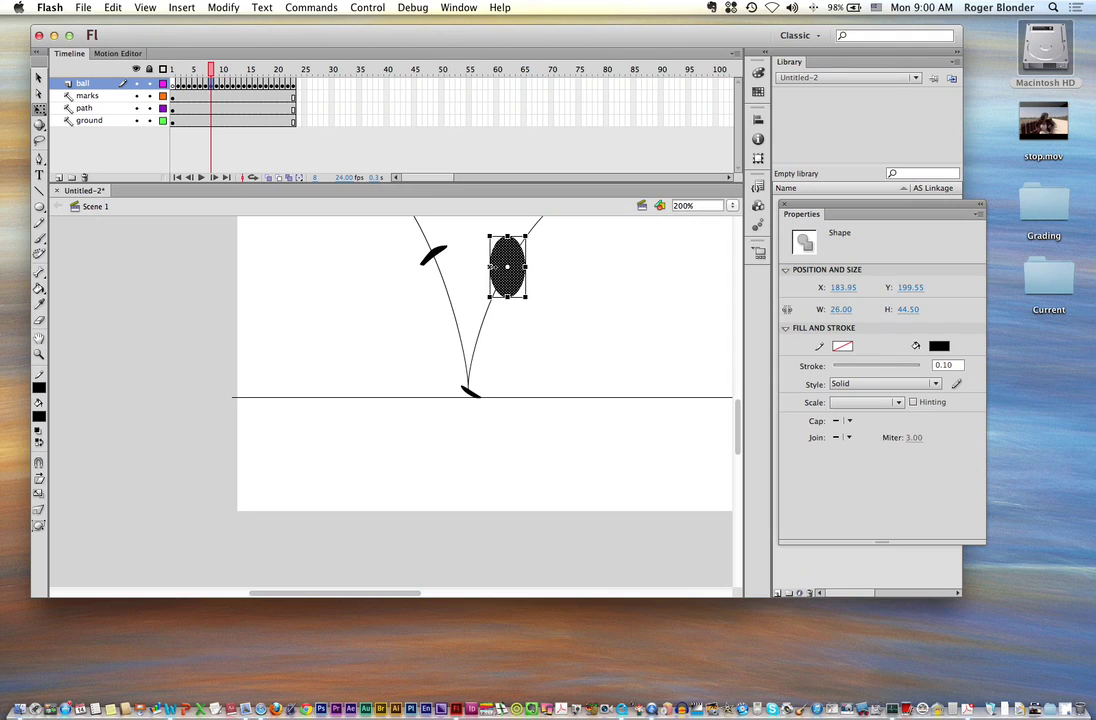
pyautogui.moveTo(533, 231); pyautogui.dragTo(544, 238)
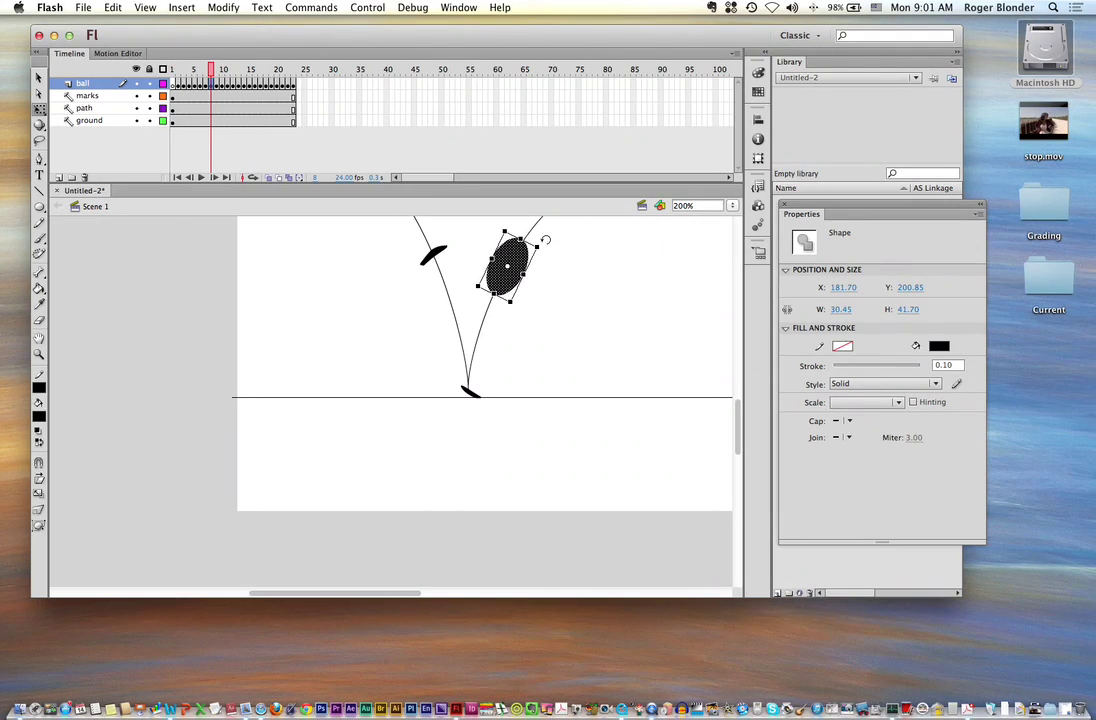
pyautogui.moveTo(195, 63); pyautogui.dragTo(237, 88)
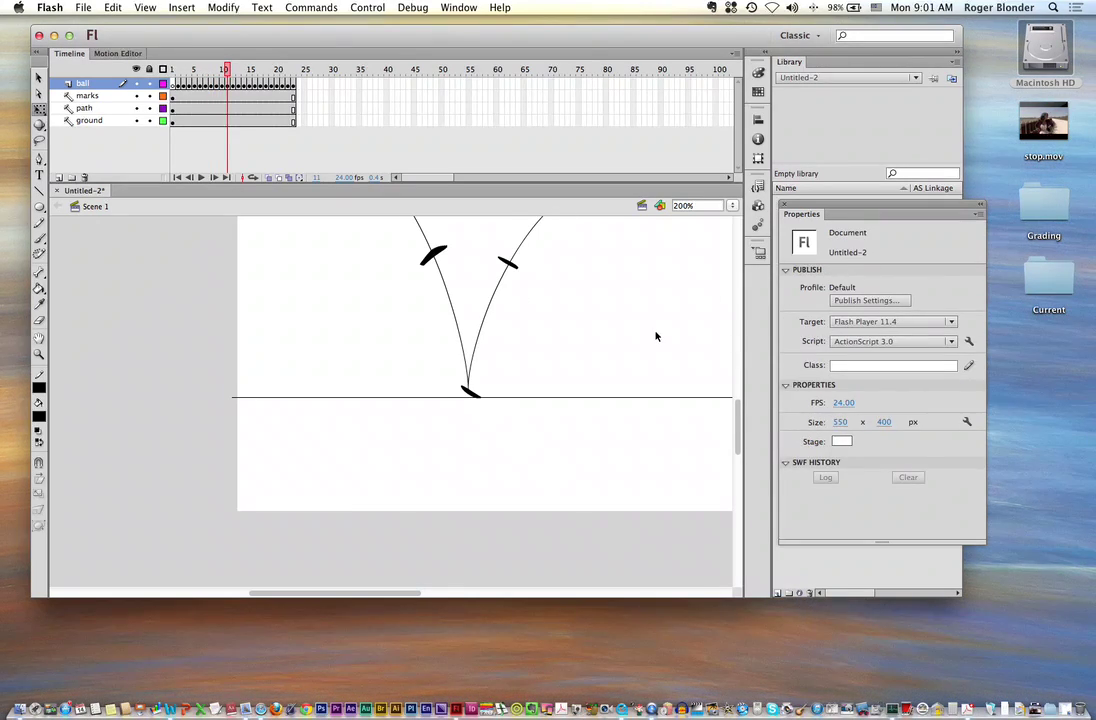
# Pan the view and widen the ball into a squash shape at frame 17
pyautogui.moveTo(656, 330); pyautogui.dragTo(342, 340)
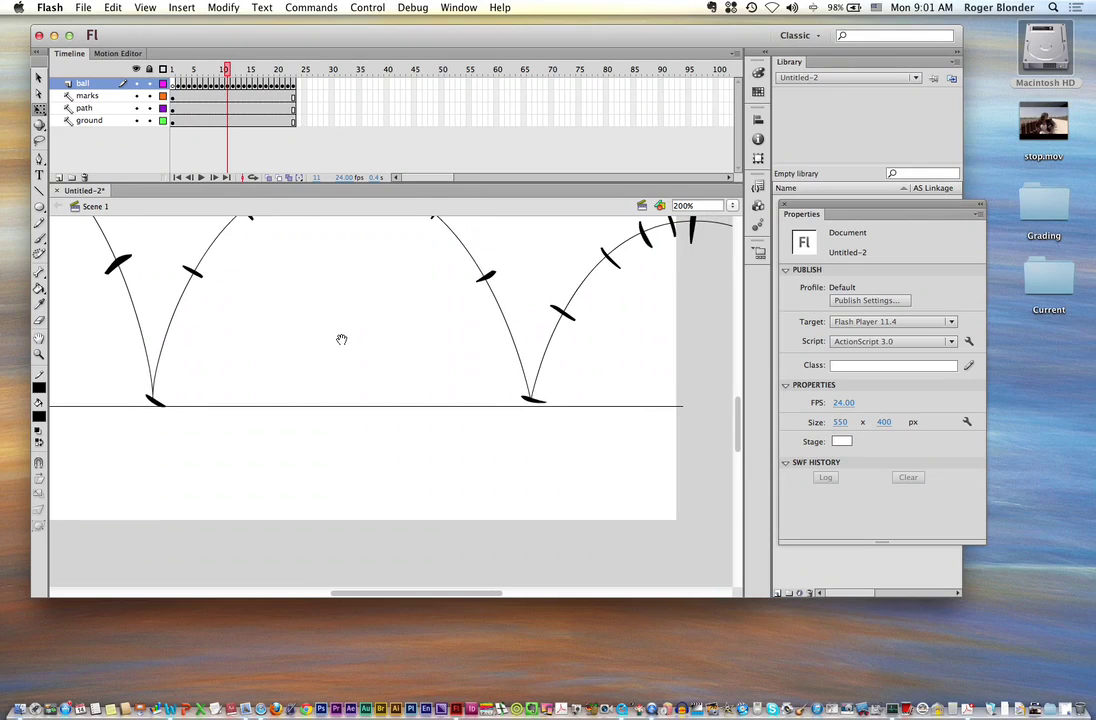
pyautogui.moveTo(228, 68); pyautogui.dragTo(261, 68)
pyautogui.click(531, 390)
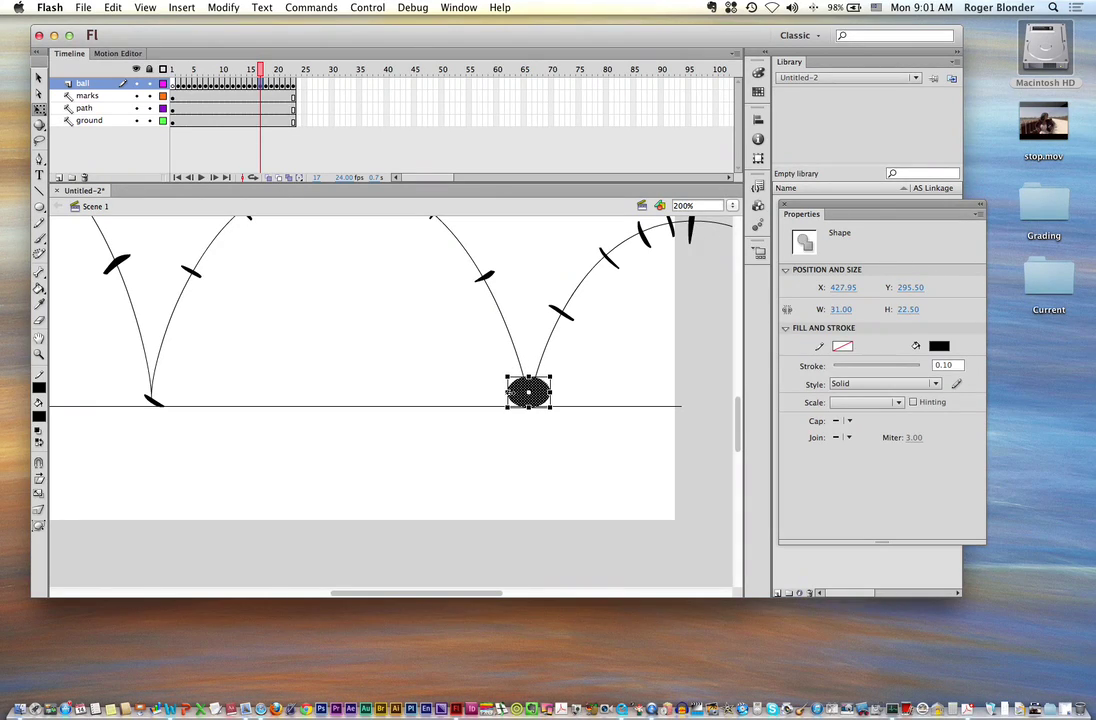
pyautogui.moveTo(507, 392)
pyautogui.mouseDown()
pyautogui.moveTo(492, 392)
pyautogui.moveTo(558, 392)
pyautogui.moveTo(525, 378)
pyautogui.mouseUp()
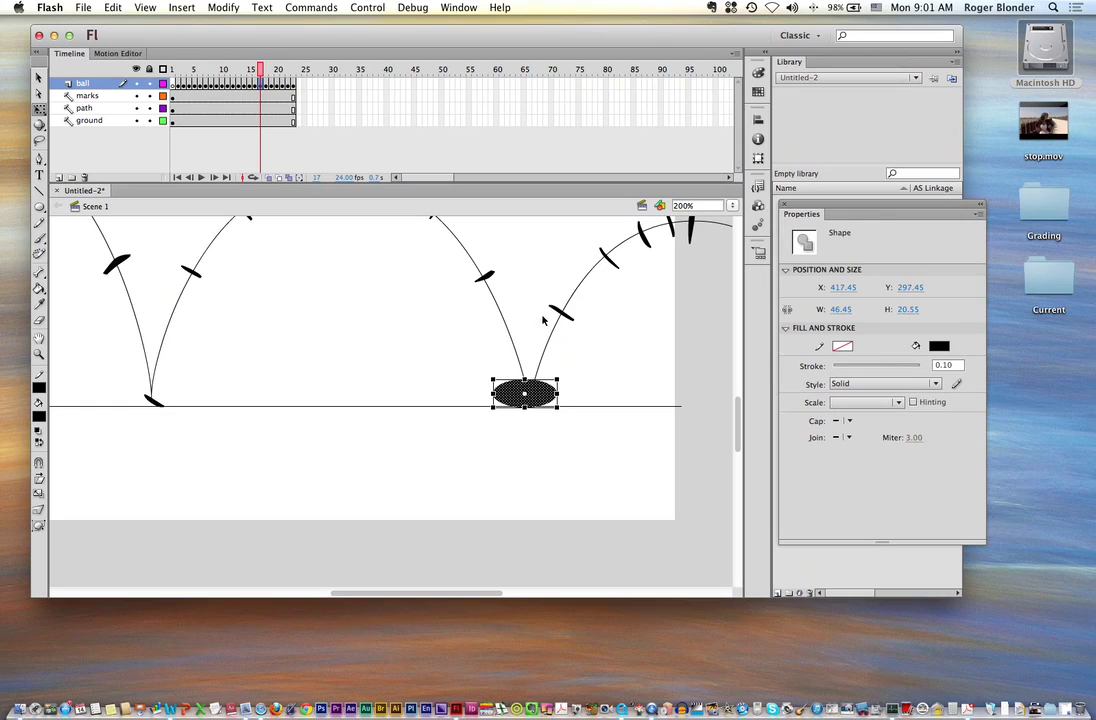
pyautogui.moveTo(490, 395); pyautogui.dragTo(527, 377)
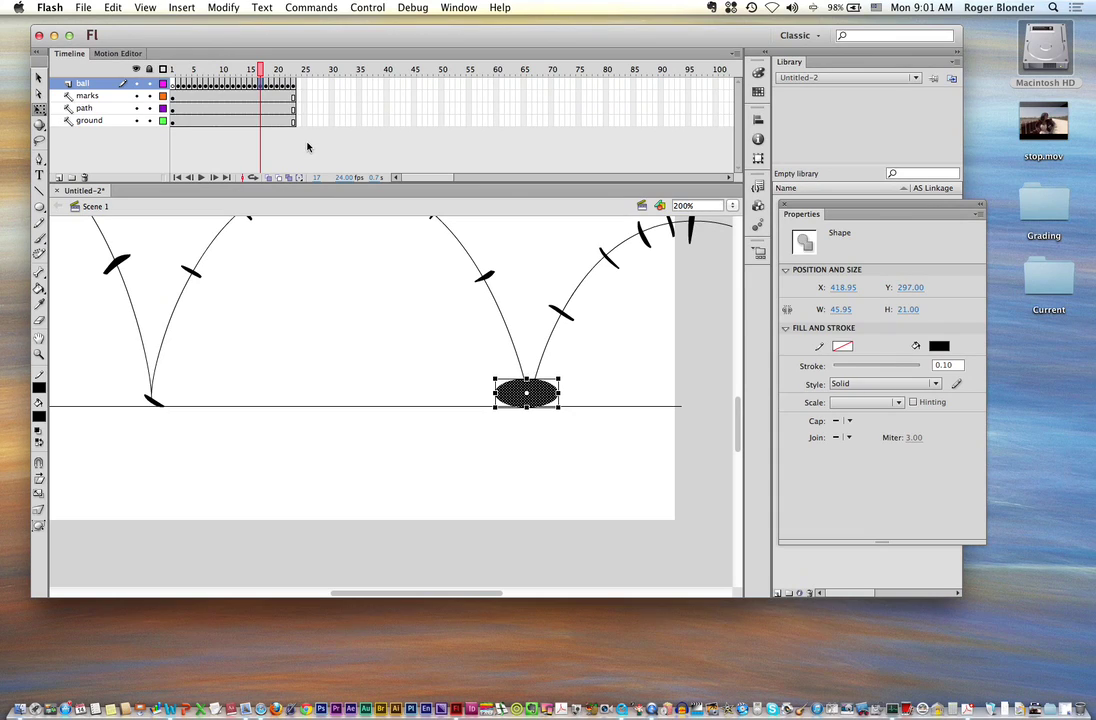
# On frame 18, stretch the ball to 27.55 × 42.10 and tilt it along the arc
pyautogui.click(267, 85)
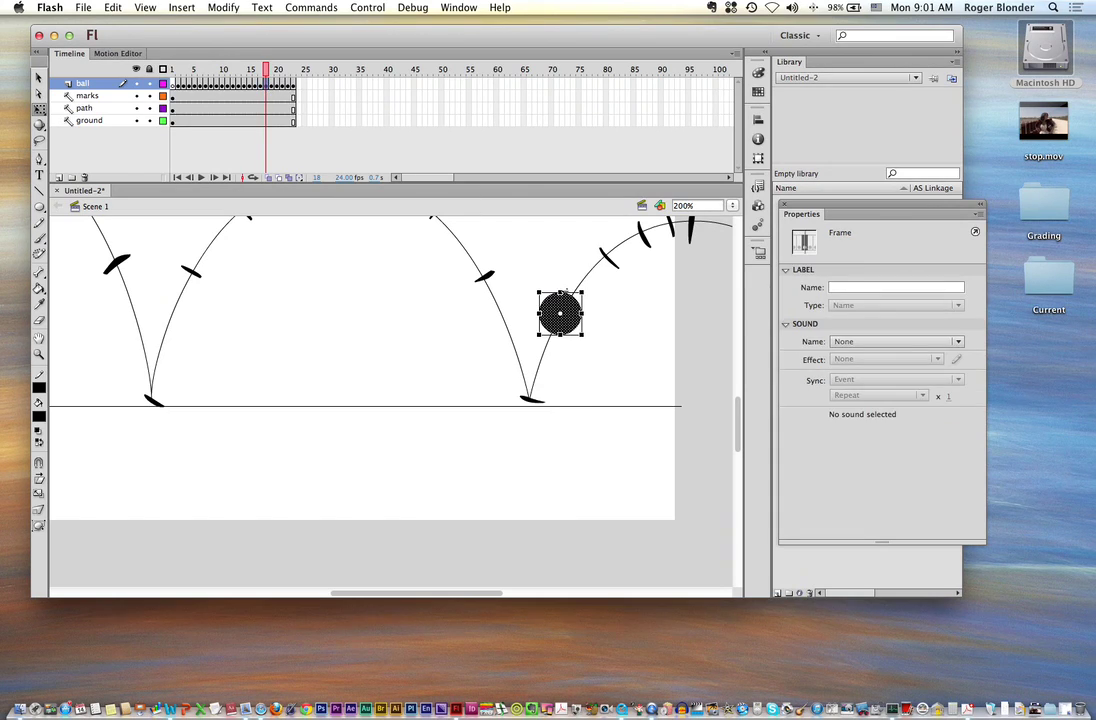
pyautogui.moveTo(561, 292); pyautogui.dragTo(561, 282)
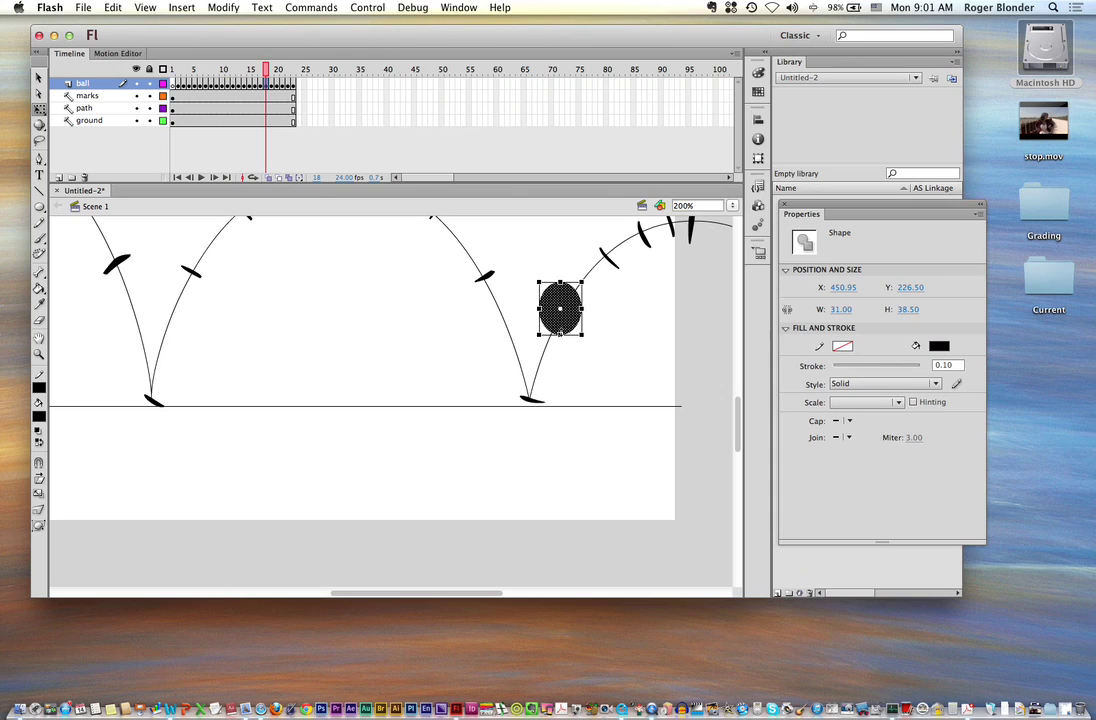
pyautogui.moveTo(561, 334); pyautogui.dragTo(598, 292)
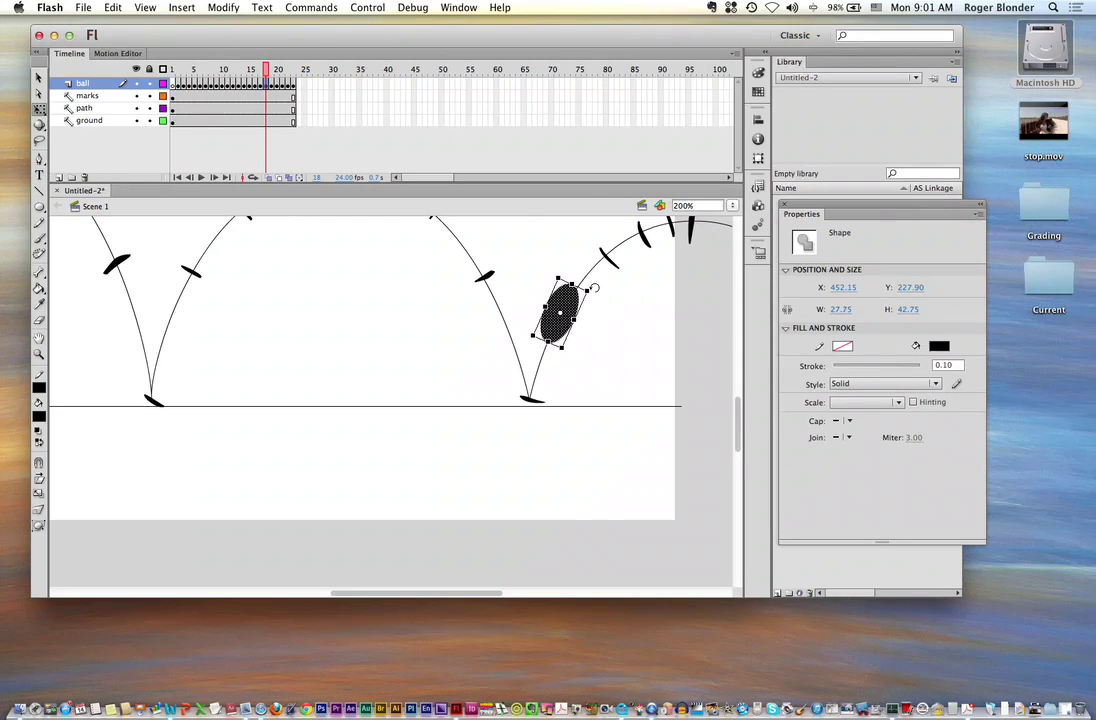
pyautogui.moveTo(586, 291); pyautogui.dragTo(590, 294)
pyautogui.click(733, 208)
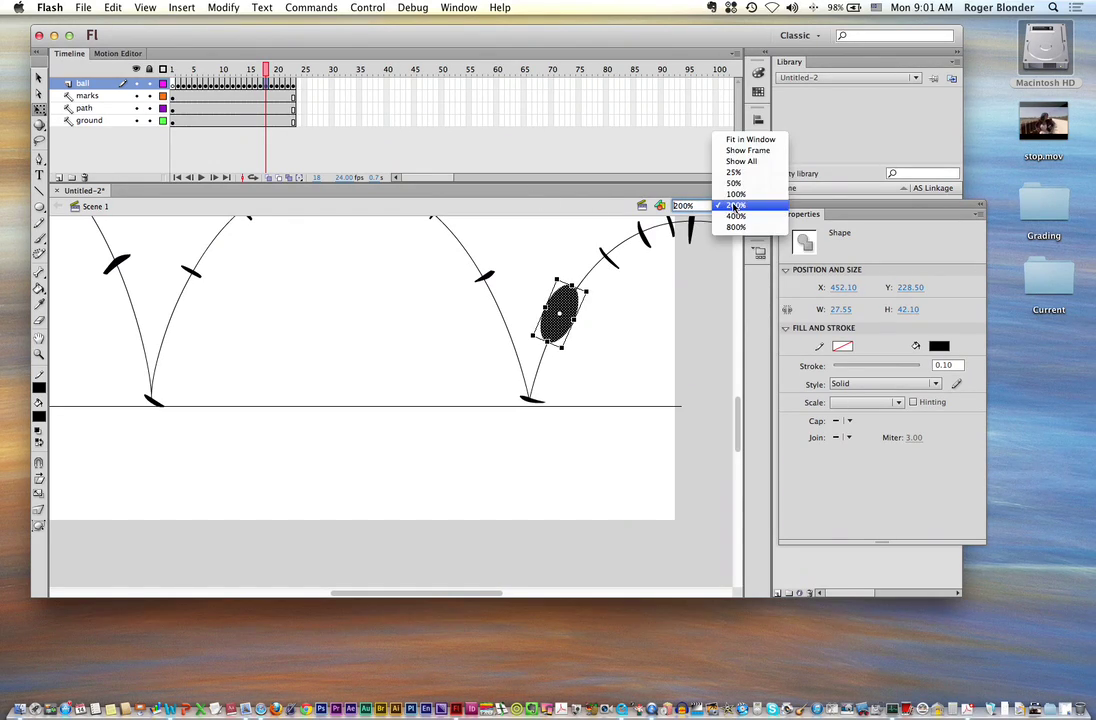
pyautogui.click(718, 192)
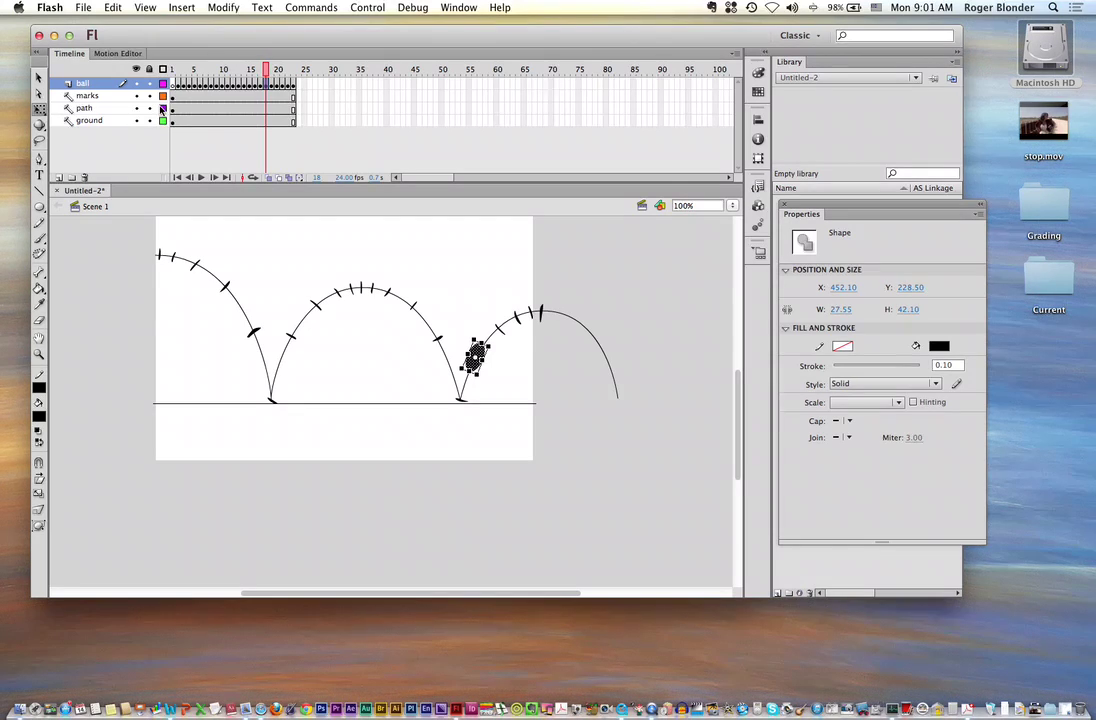
pyautogui.moveTo(137, 96); pyautogui.dragTo(136, 121)
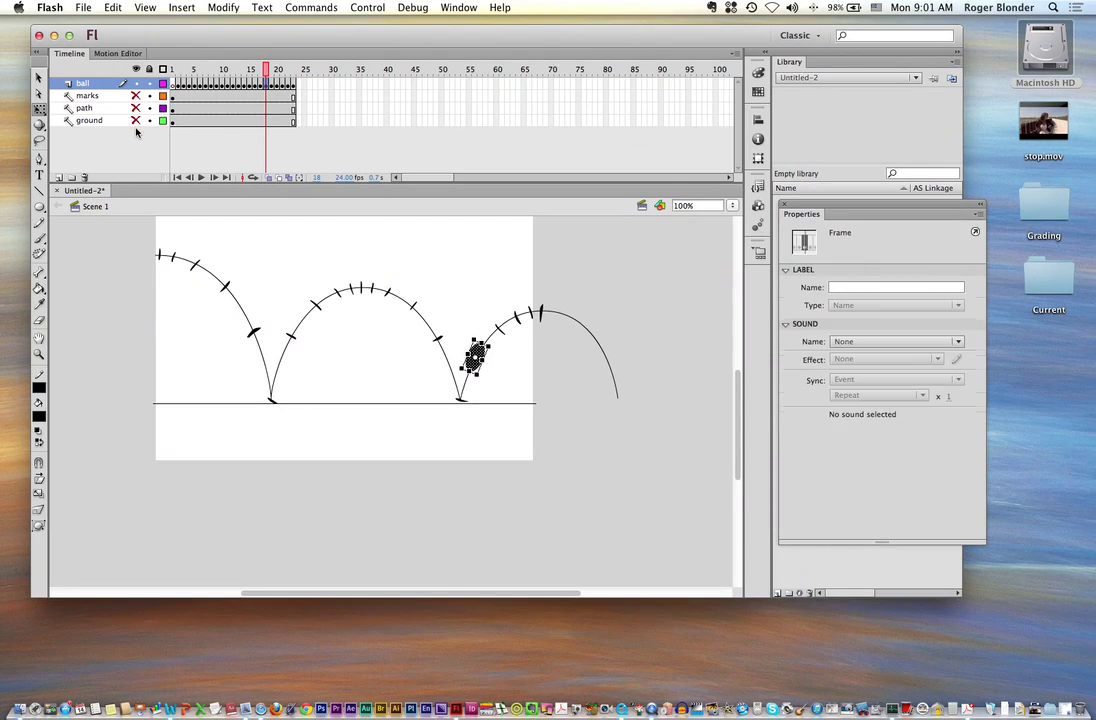
pyautogui.click(313, 81)
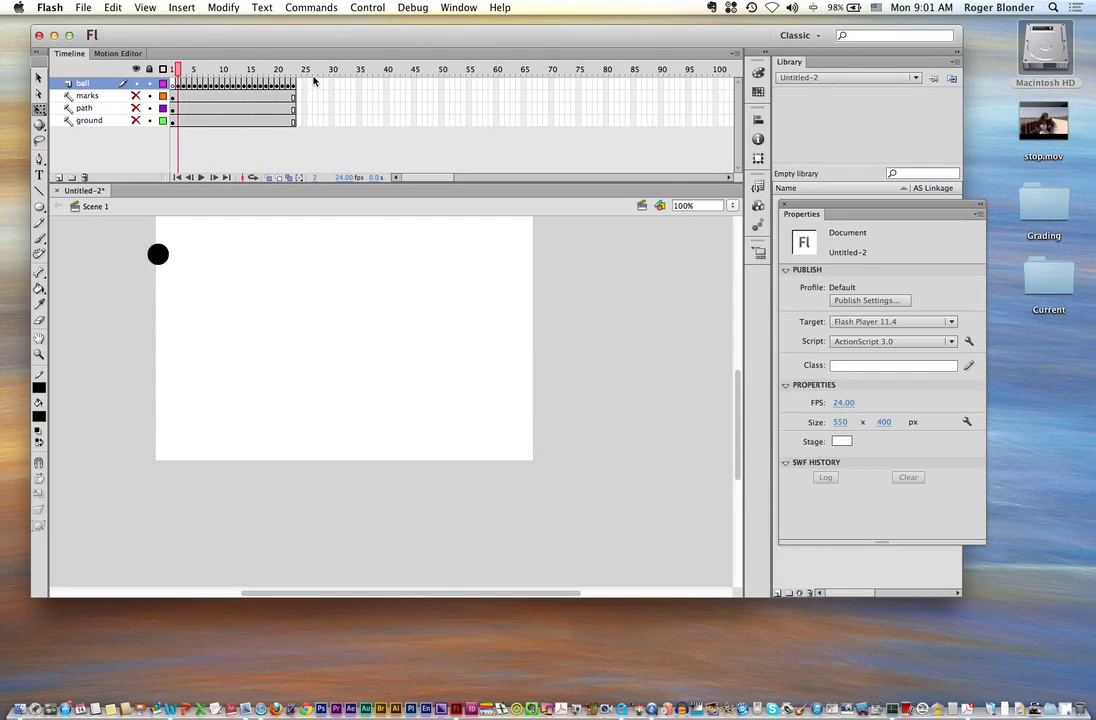
pyautogui.press('Return')
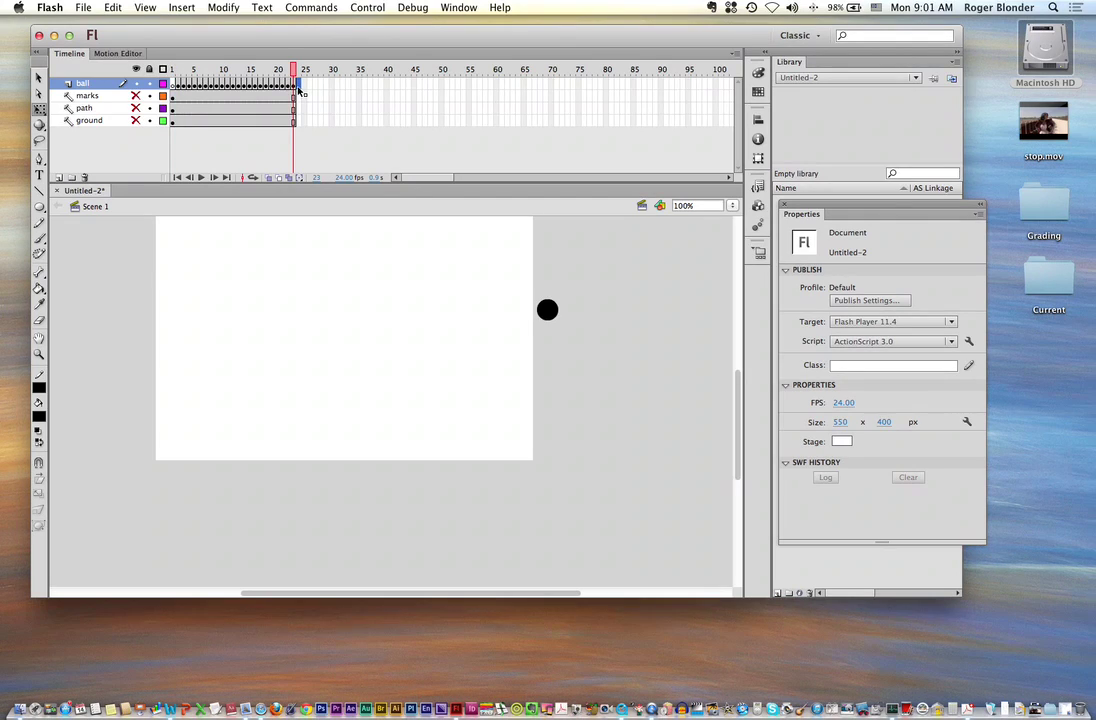
pyautogui.click(297, 87)
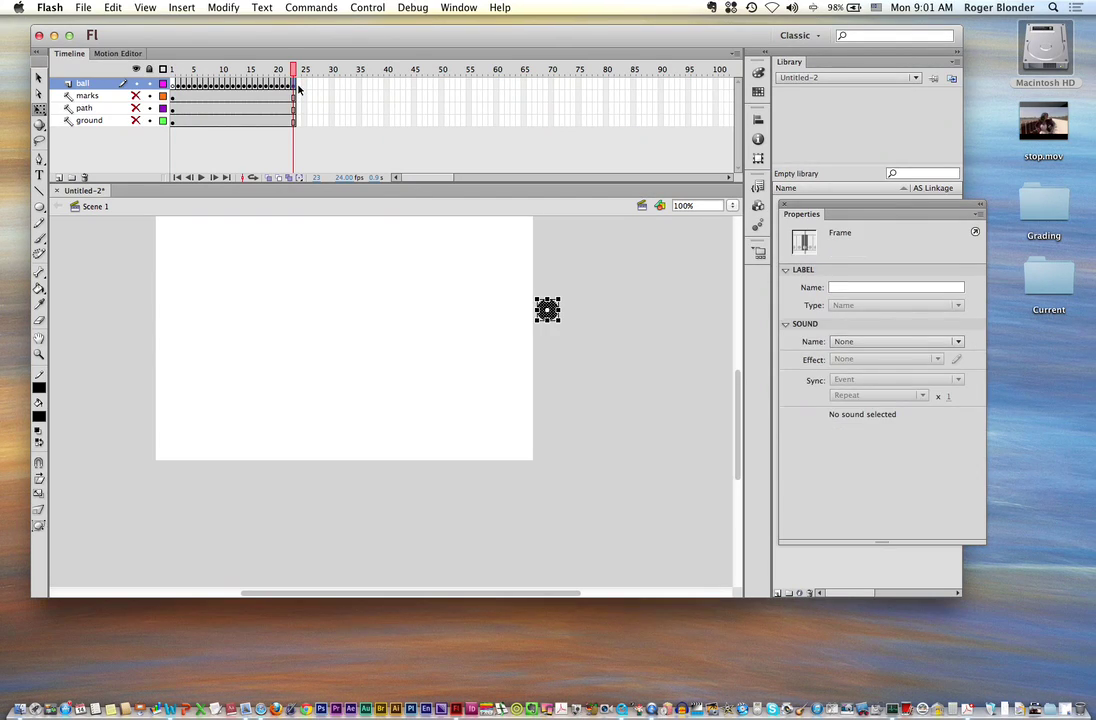
pyautogui.press('Delete')
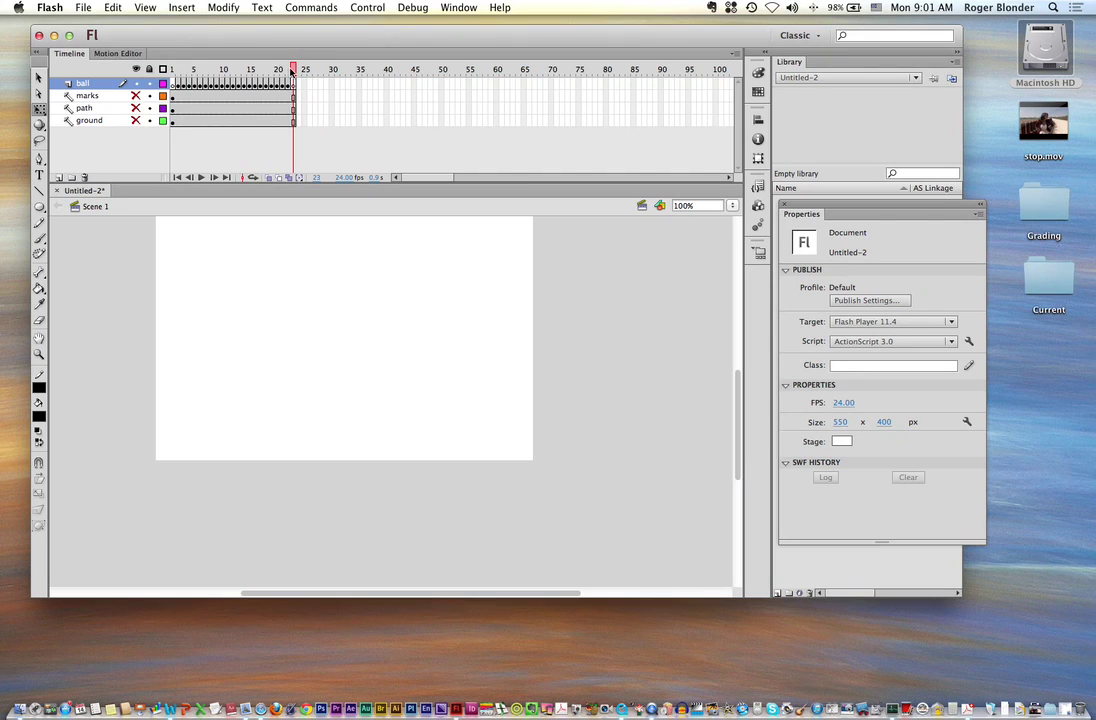
pyautogui.moveTo(291, 70); pyautogui.dragTo(173, 71)
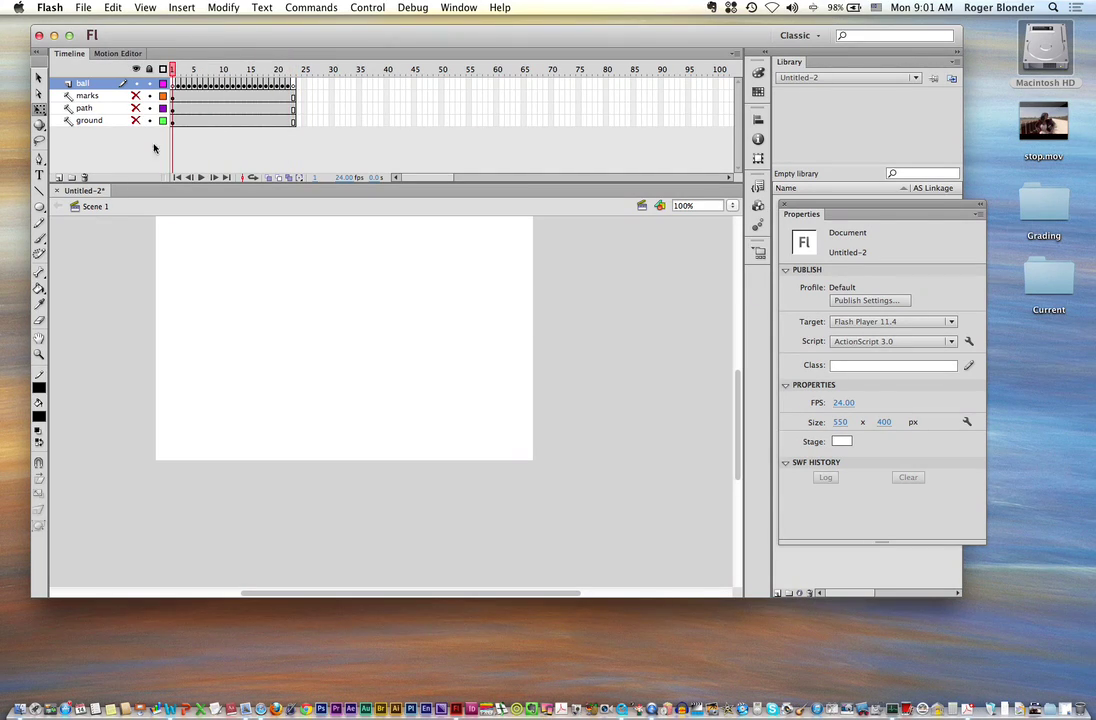
pyautogui.click(178, 70)
pyautogui.click(39, 77)
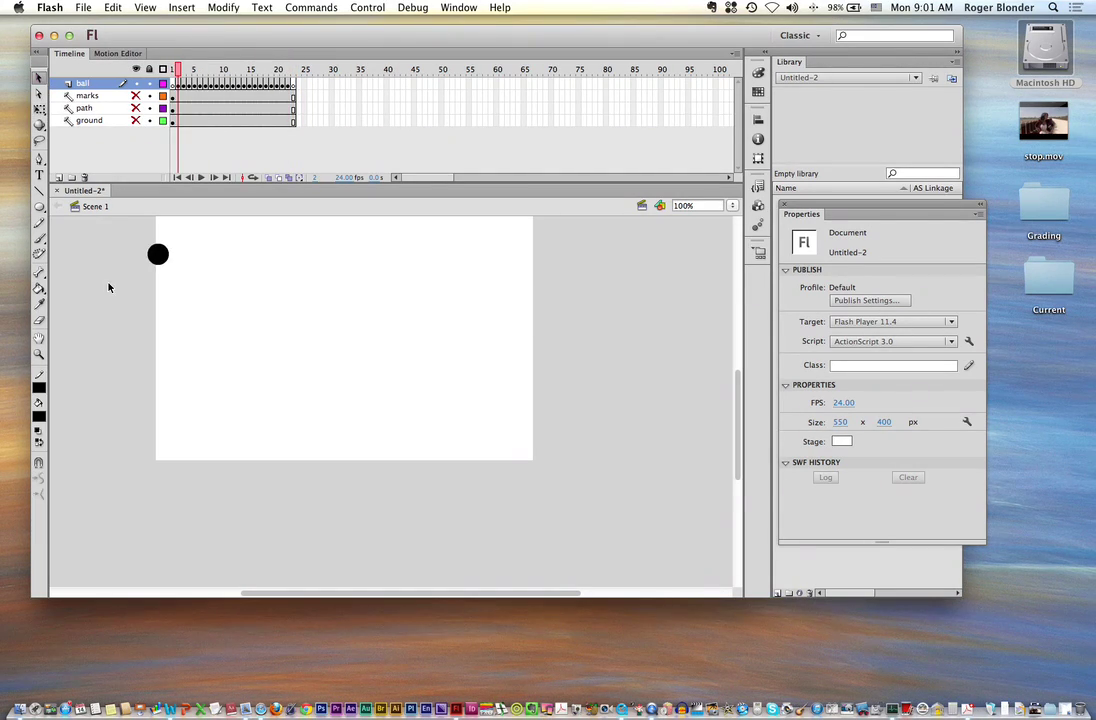
pyautogui.moveTo(182, 72)
pyautogui.mouseDown()
pyautogui.moveTo(220, 72)
pyautogui.moveTo(196, 72)
pyautogui.moveTo(198, 82)
pyautogui.moveTo(173, 71)
pyautogui.mouseUp()
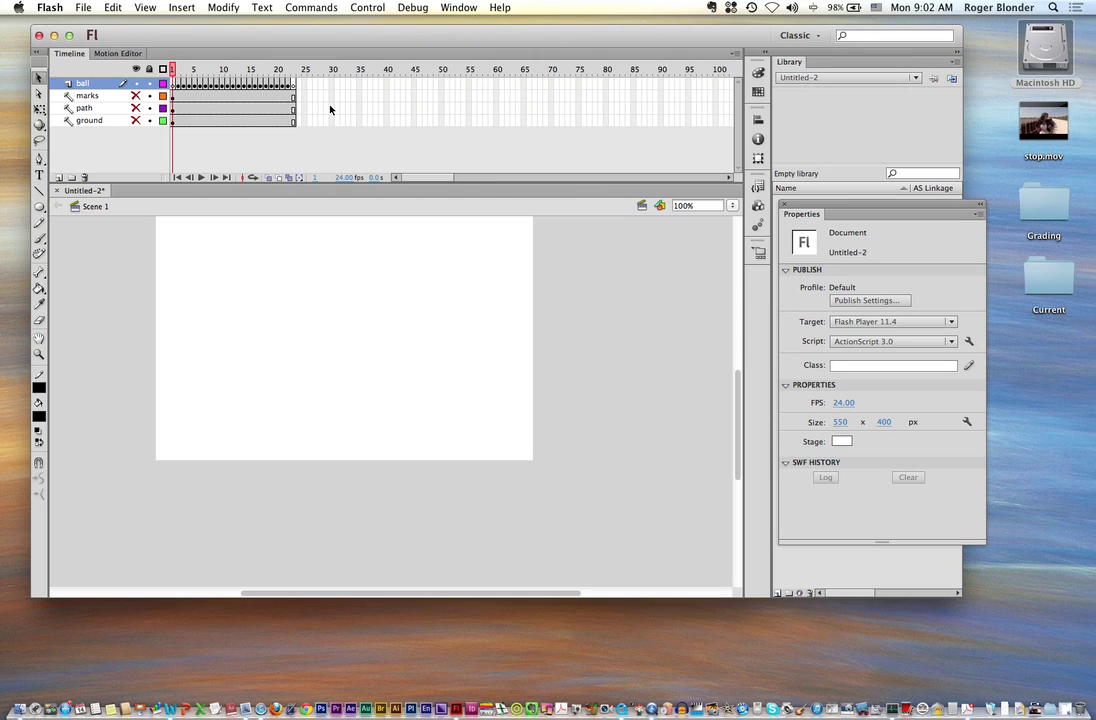
pyautogui.press('Return')
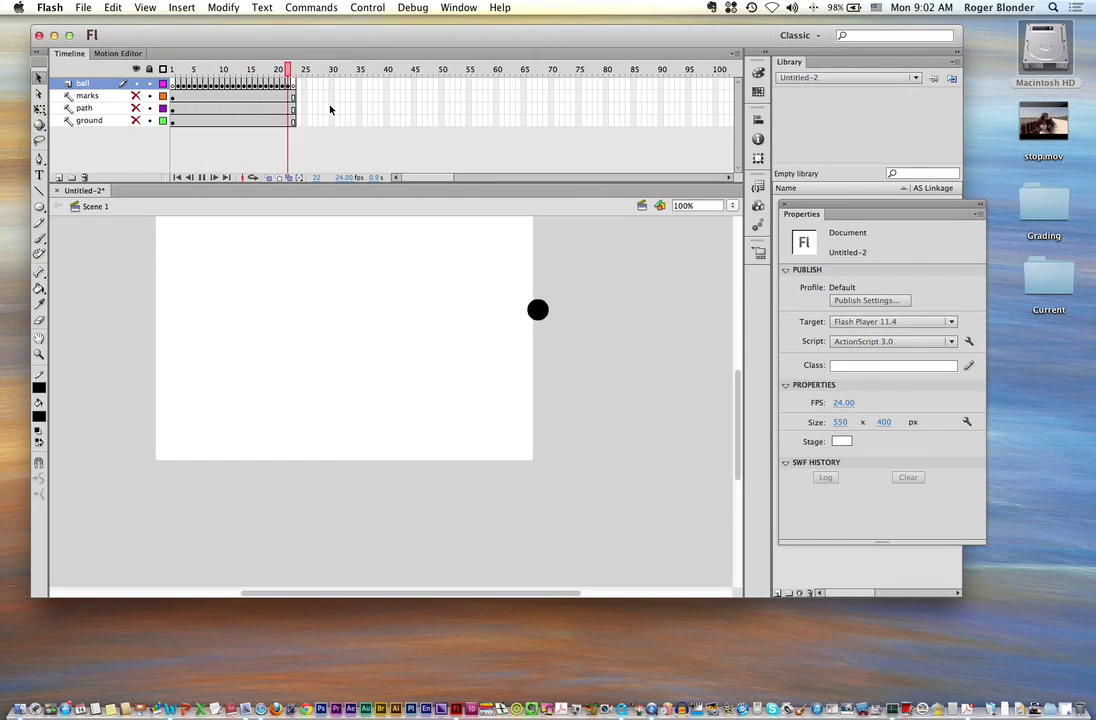
pyautogui.press('Return')
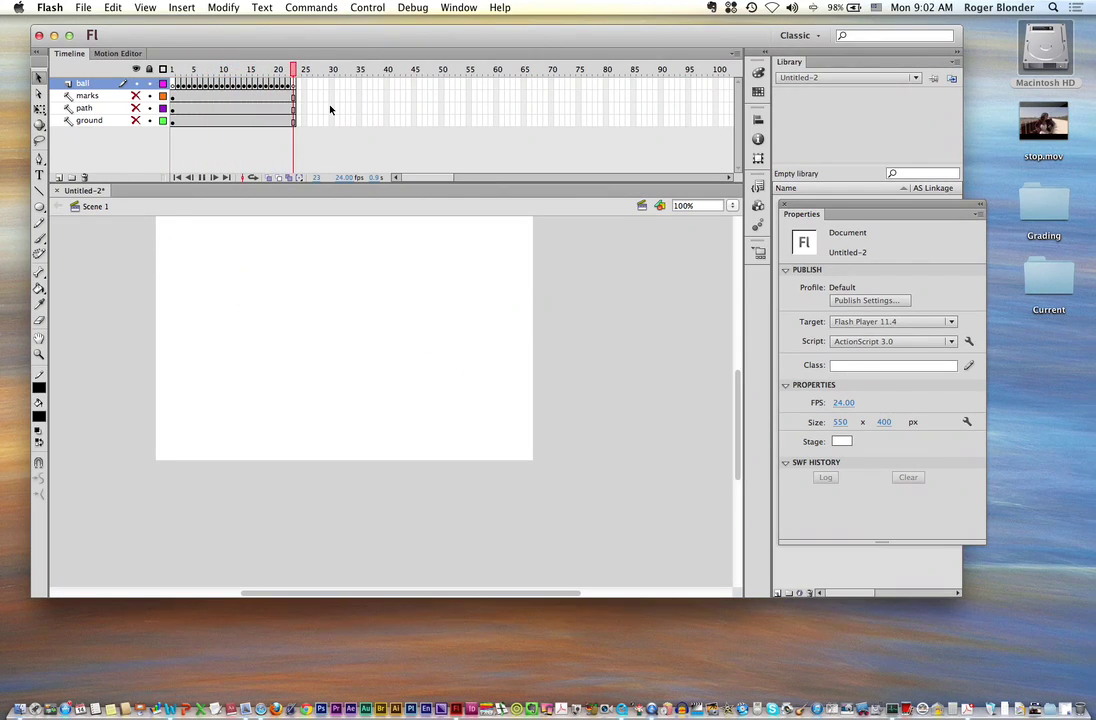
pyautogui.press('Return')
pyautogui.moveTo(737, 405); pyautogui.dragTo(736, 384)
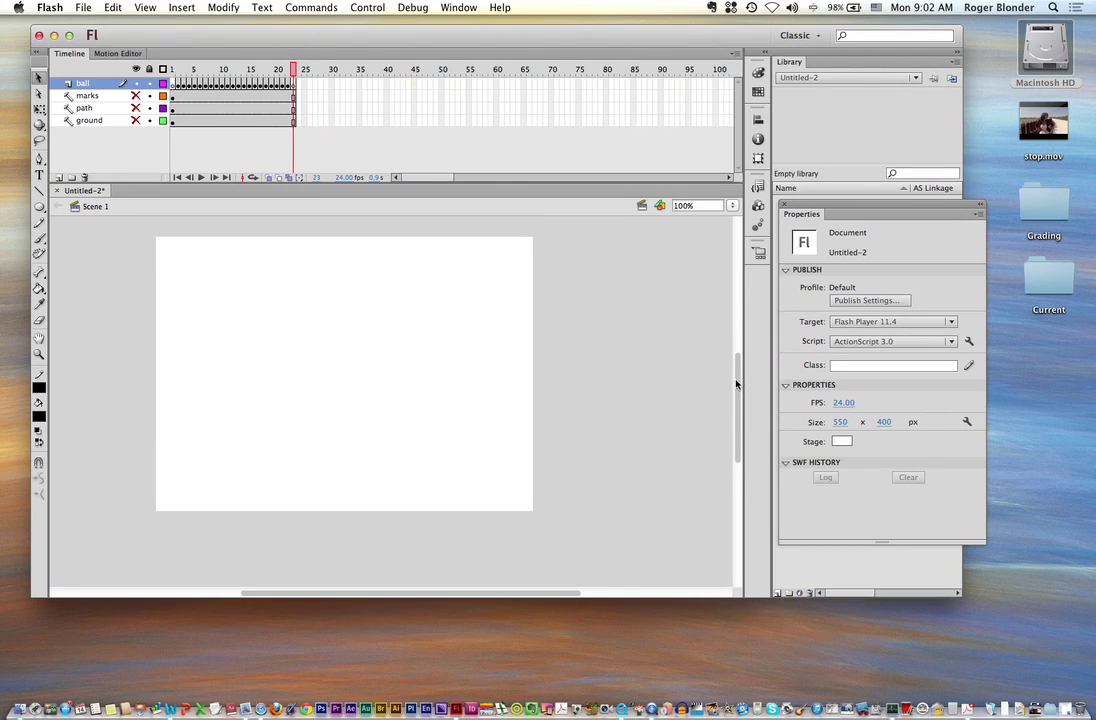
# Export the movie in QuickTime format as 'blonderR_bou' to the Desktop
pyautogui.click(83, 7)
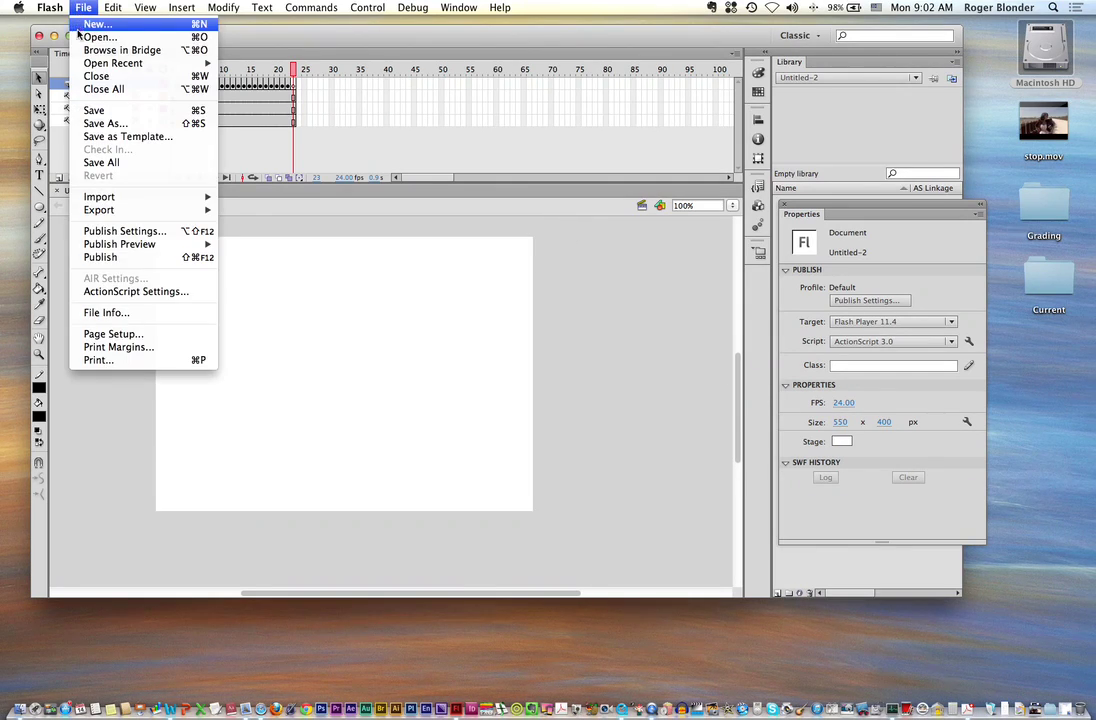
pyautogui.moveTo(110, 211)
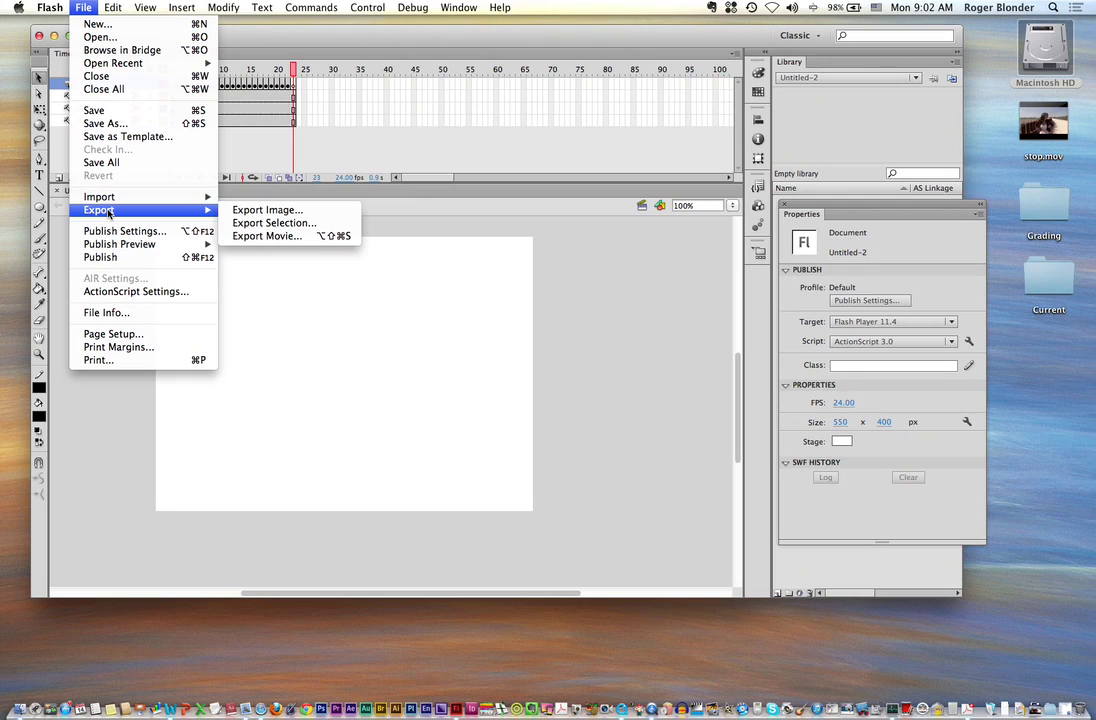
pyautogui.click(248, 236)
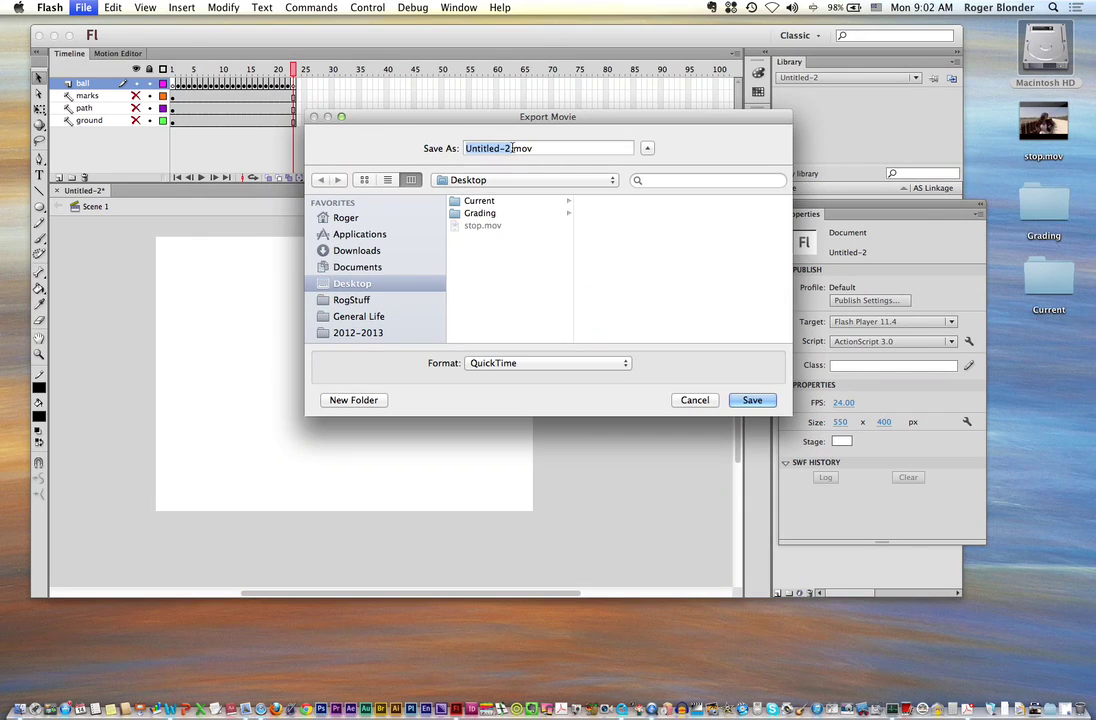
pyautogui.write('blonderR_bou')
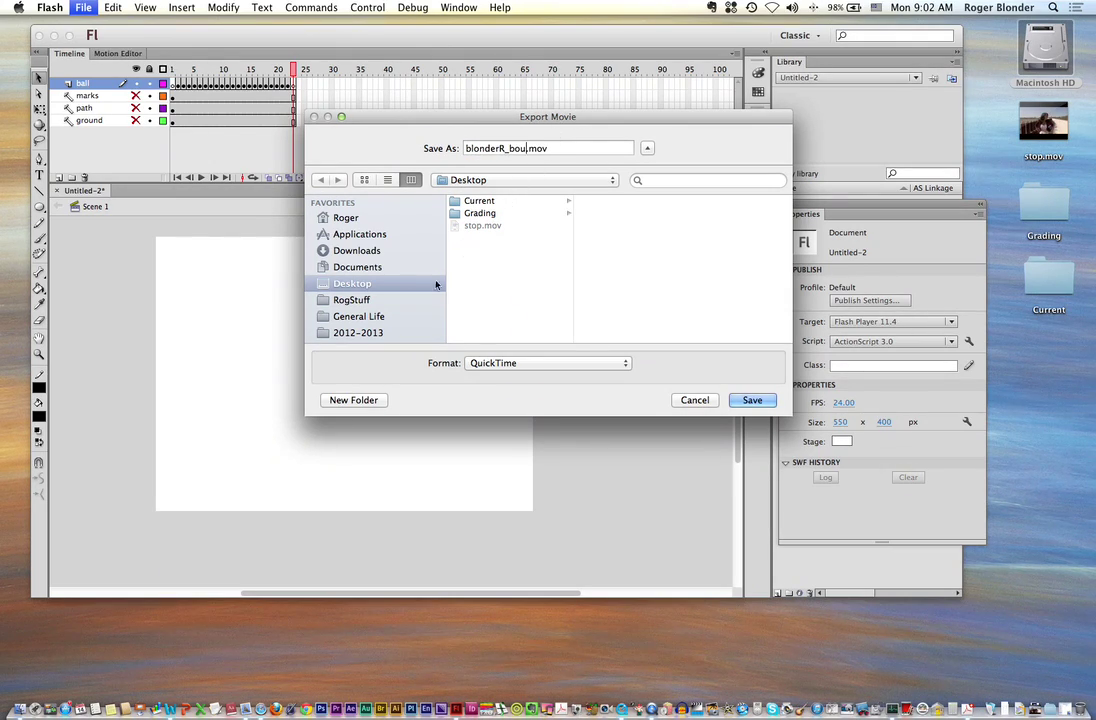
pyautogui.click(560, 366)
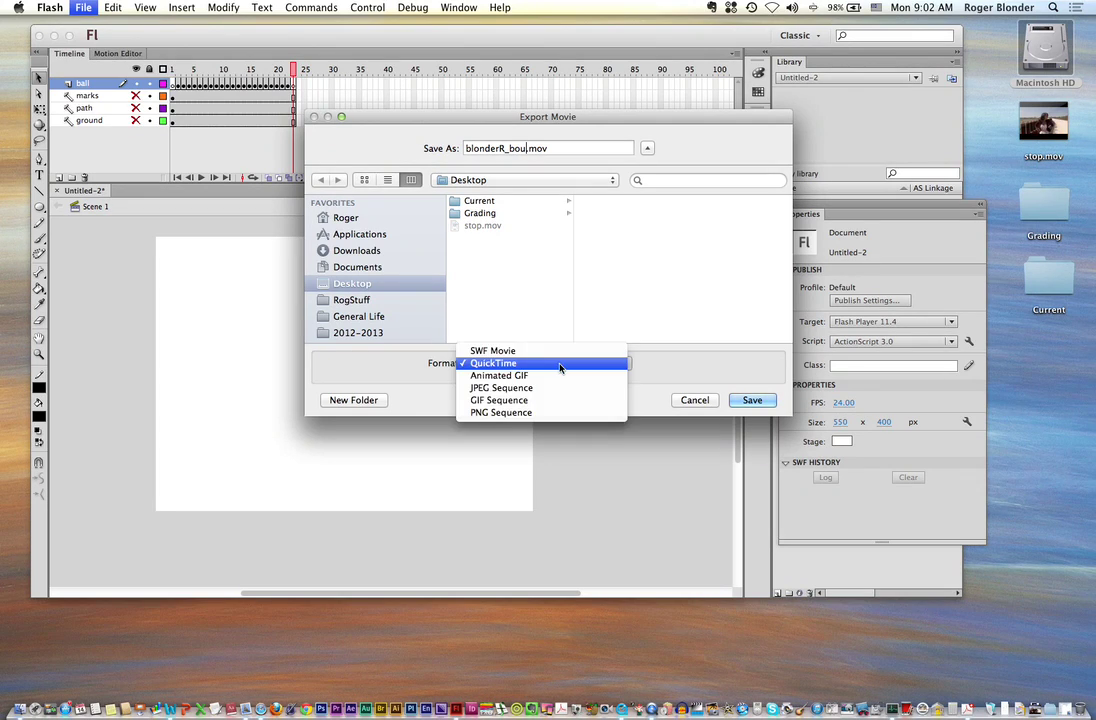
pyautogui.click(560, 364)
pyautogui.click(752, 400)
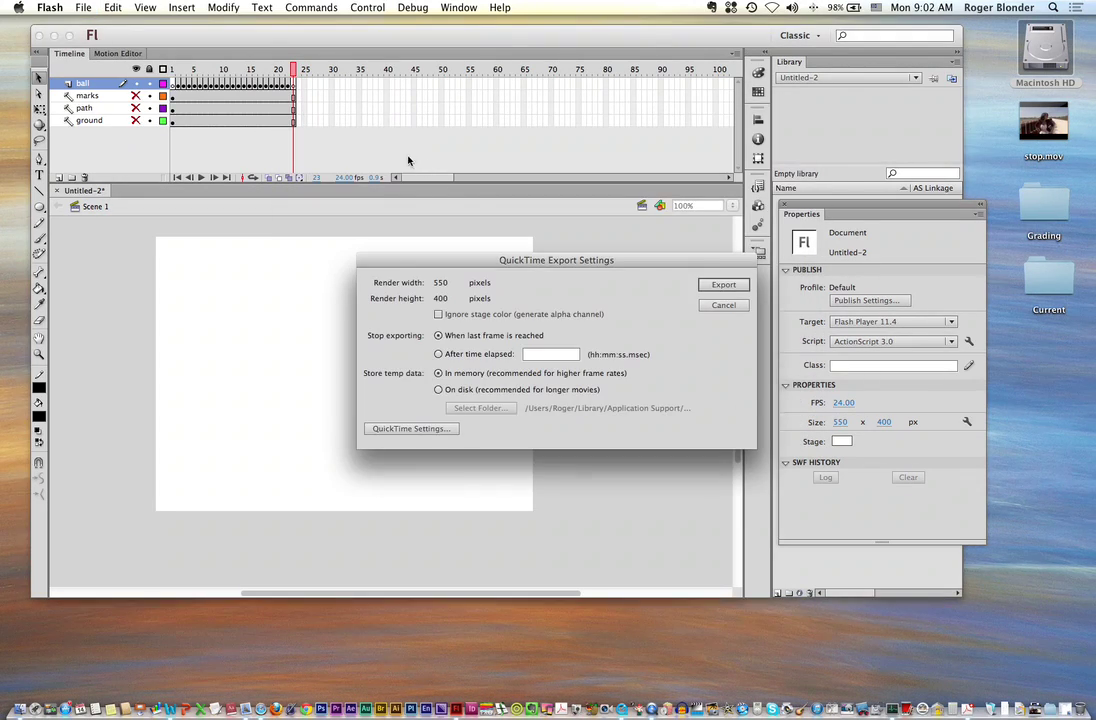
# Set the QuickTime video compression to H.264
pyautogui.click(426, 429)
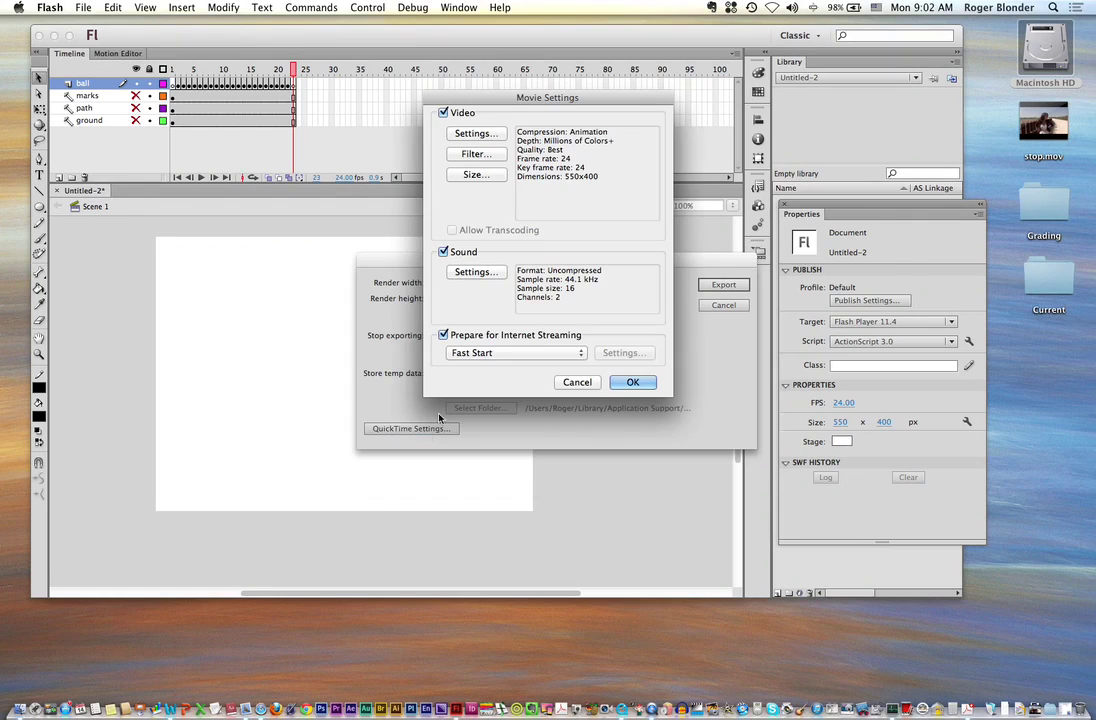
pyautogui.click(490, 135)
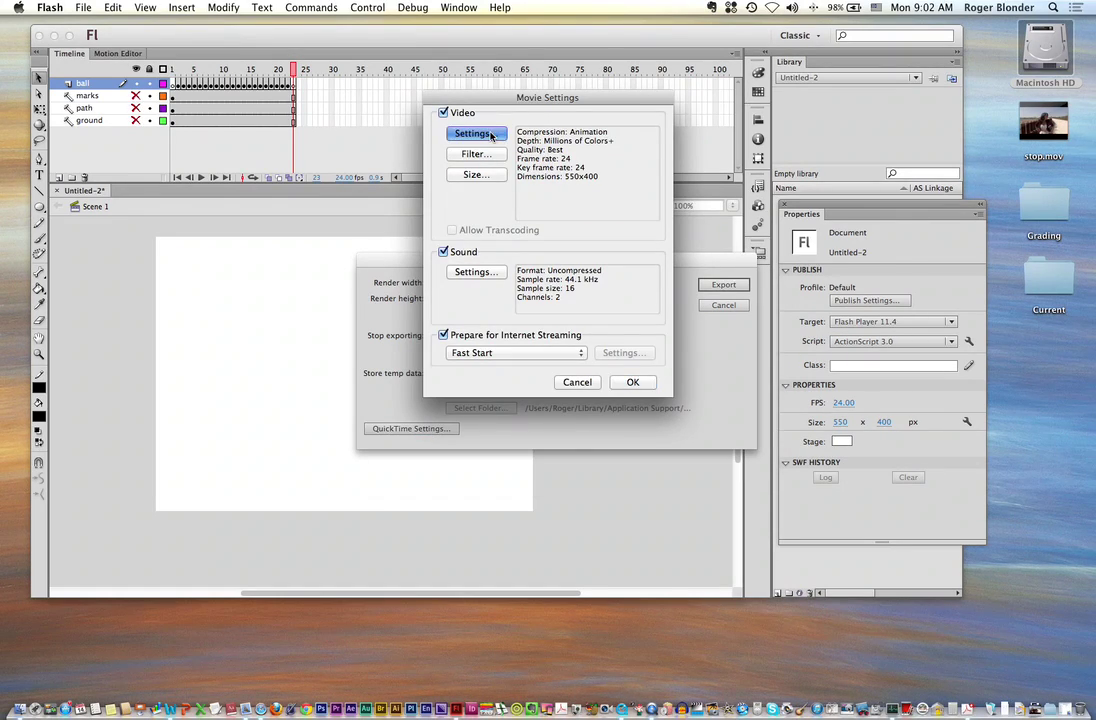
pyautogui.click(462, 101)
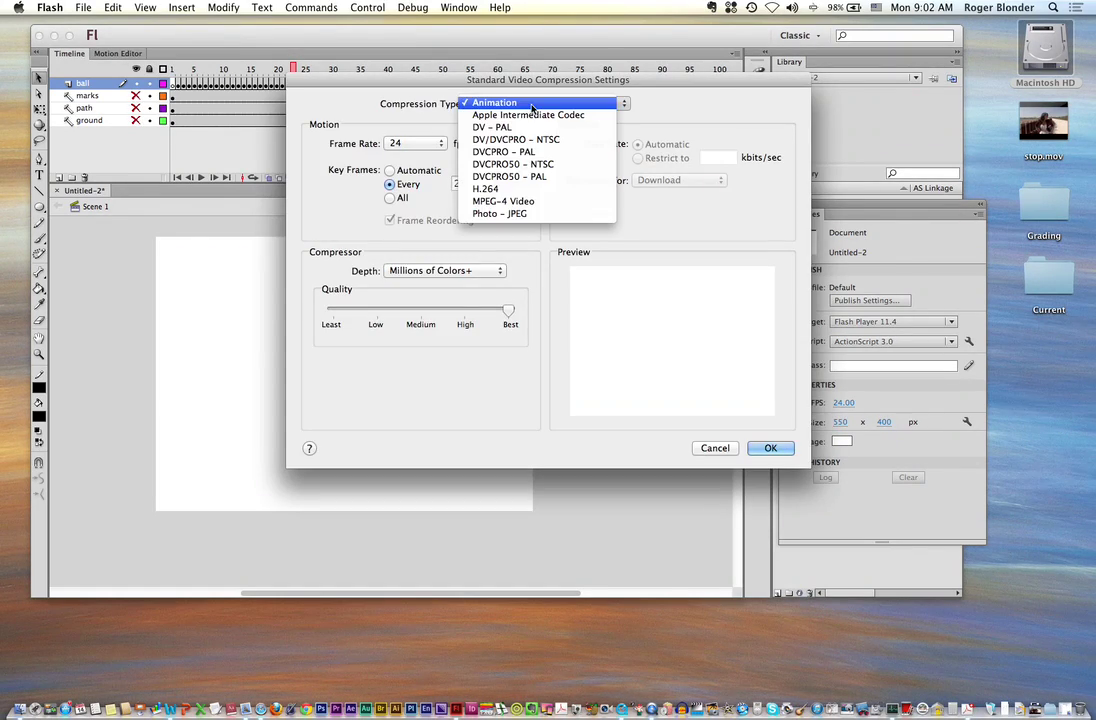
pyautogui.click(522, 191)
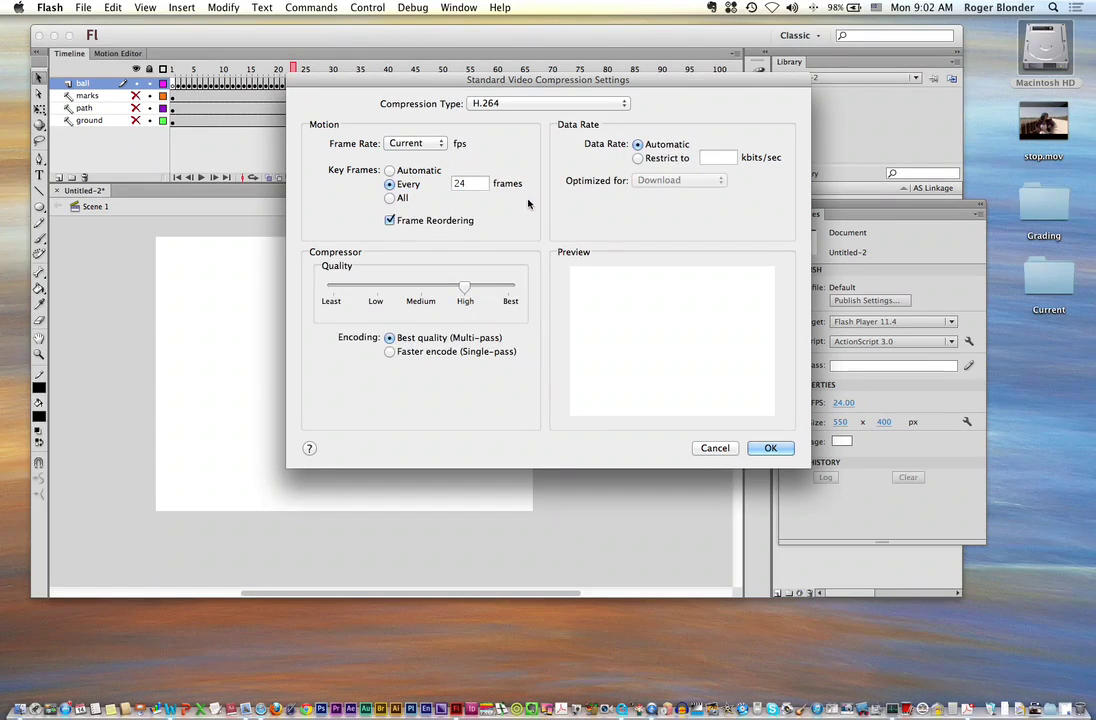
pyautogui.click(770, 448)
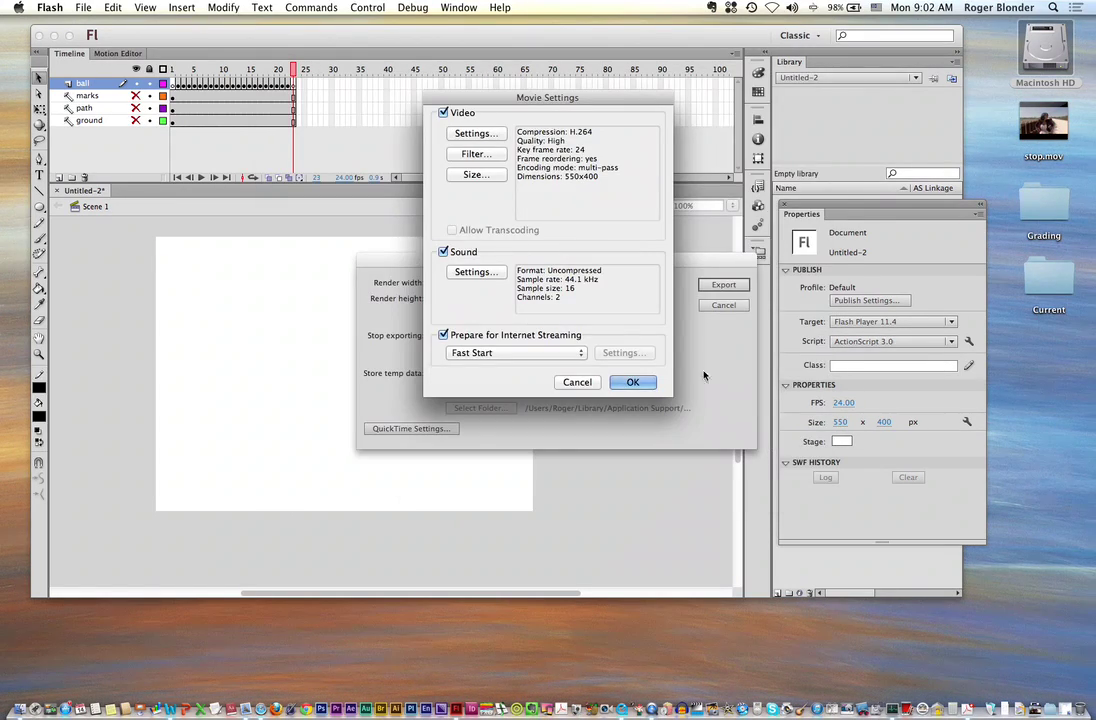
# Turn off sound and internet-streaming preparation, then export the .mov file
pyautogui.click(444, 252)
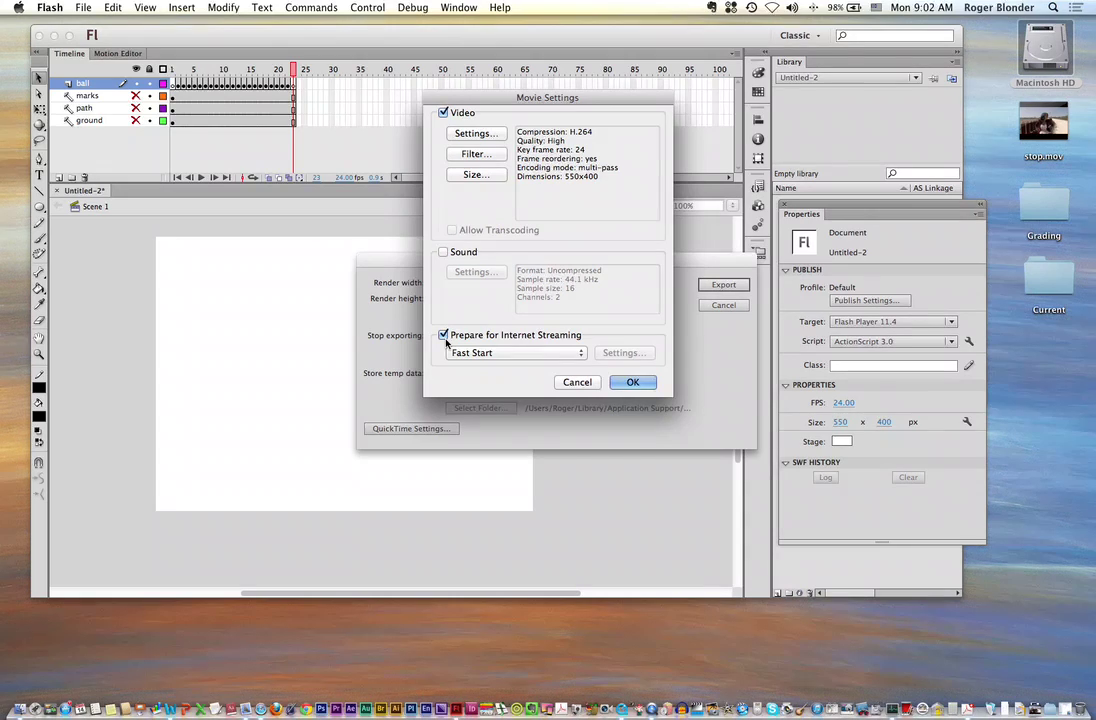
pyautogui.click(443, 335)
pyautogui.click(633, 382)
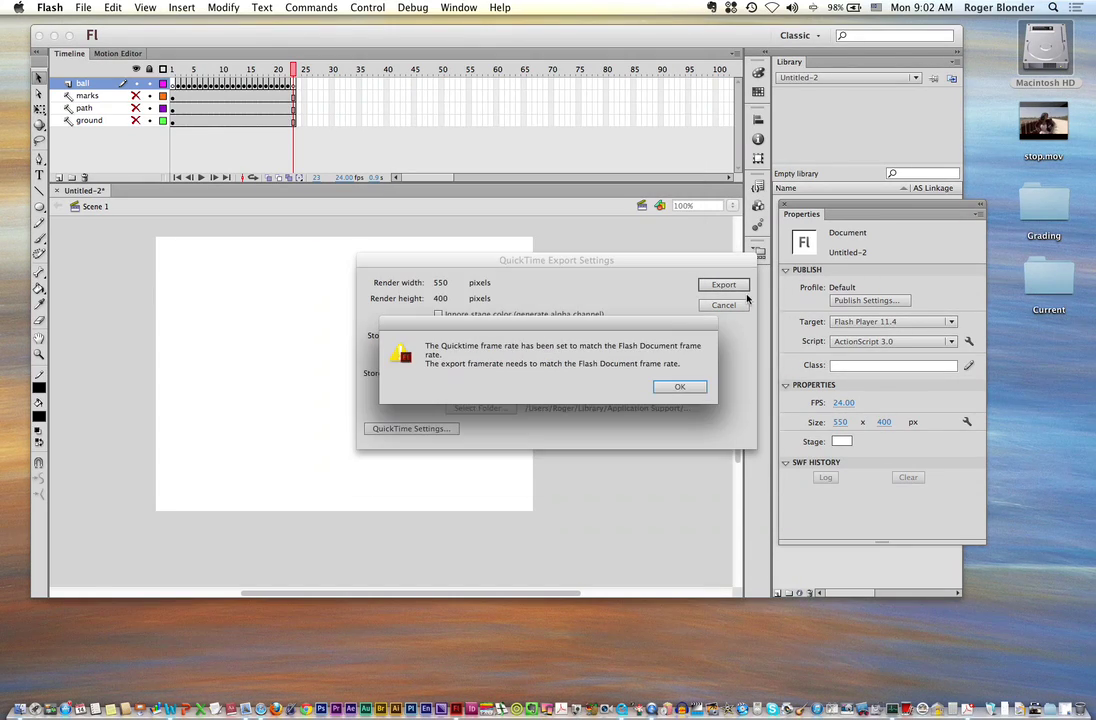
pyautogui.click(679, 386)
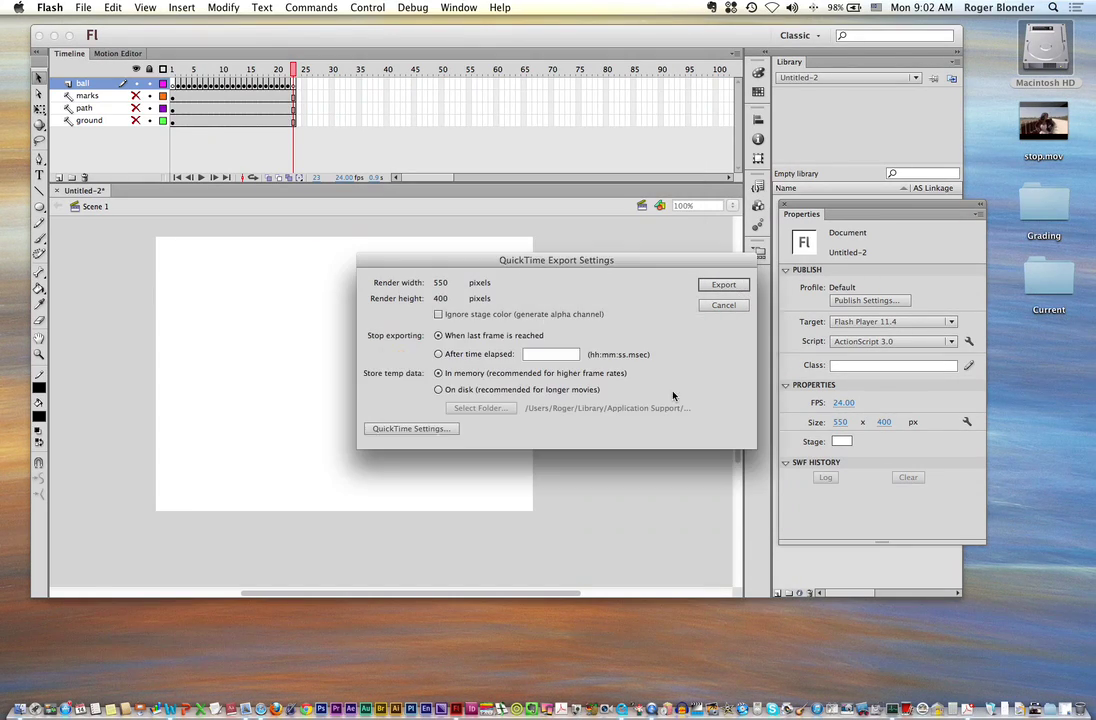
pyautogui.click(725, 286)
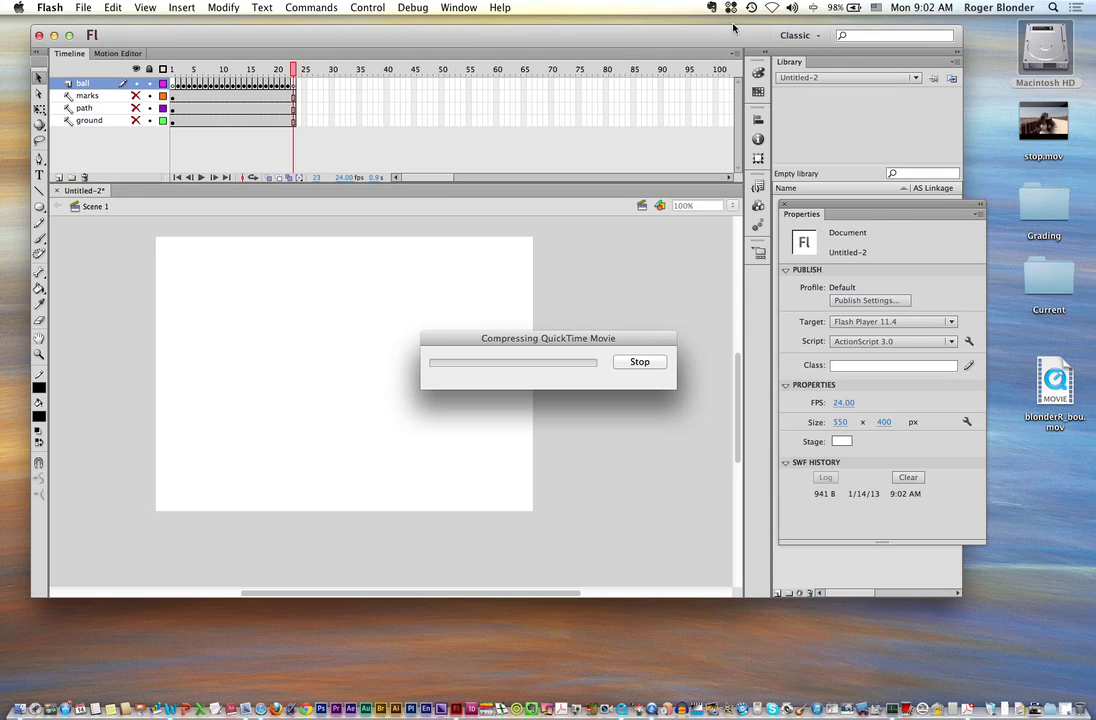
pyautogui.click(1067, 455)
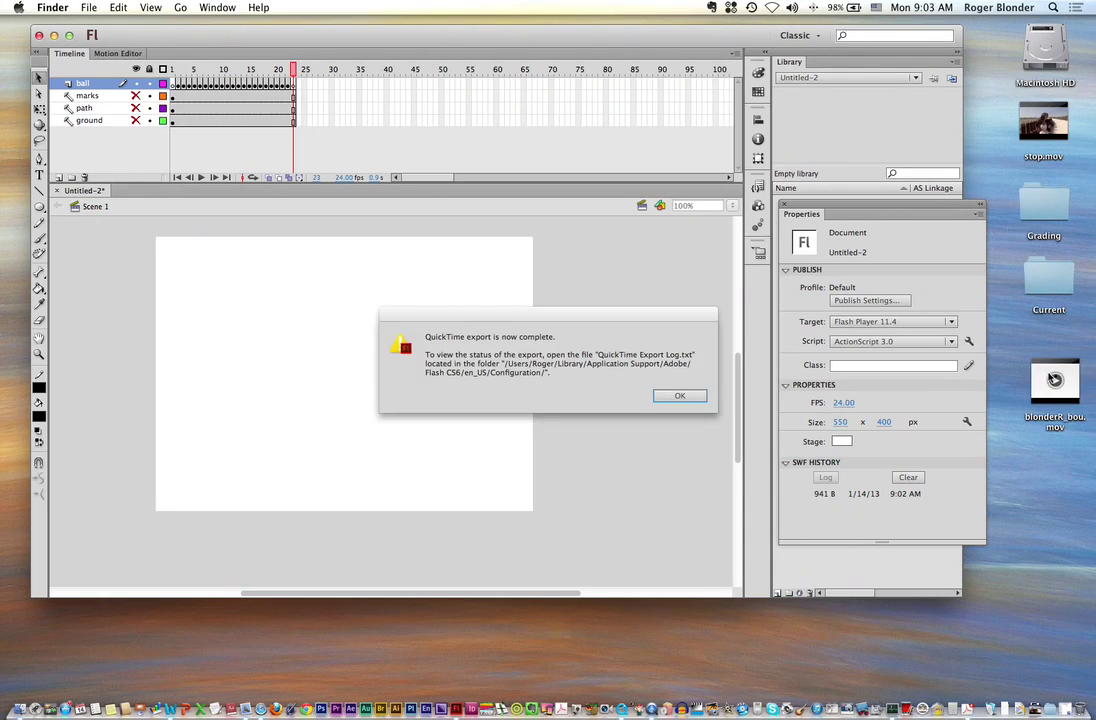
pyautogui.click(688, 395)
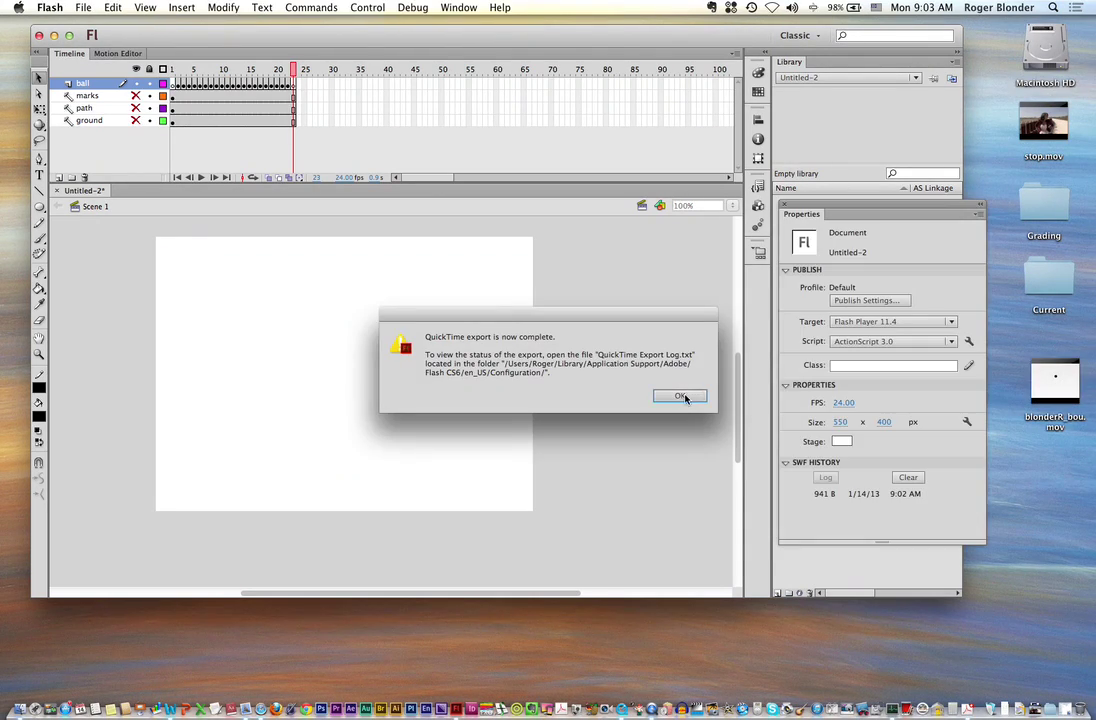
pyautogui.click(684, 397)
# Open blonderR_bou.mov in QuickTime Player 7 and play it several times
pyautogui.doubleClick(1050, 378)
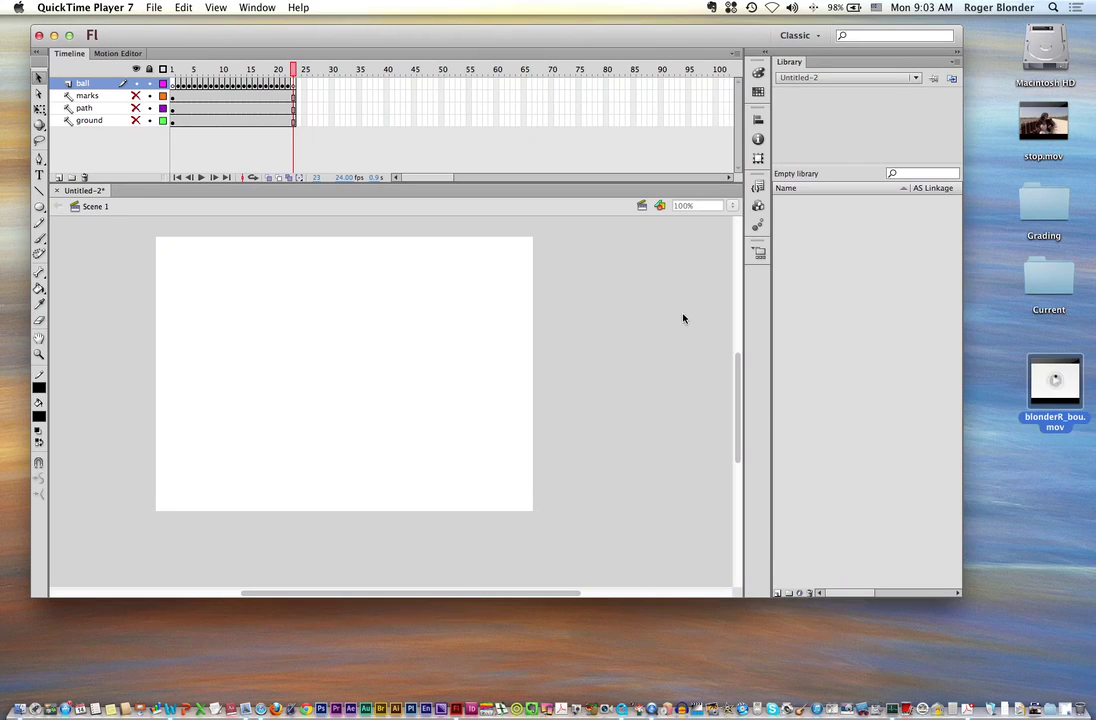
pyautogui.click(203, 358)
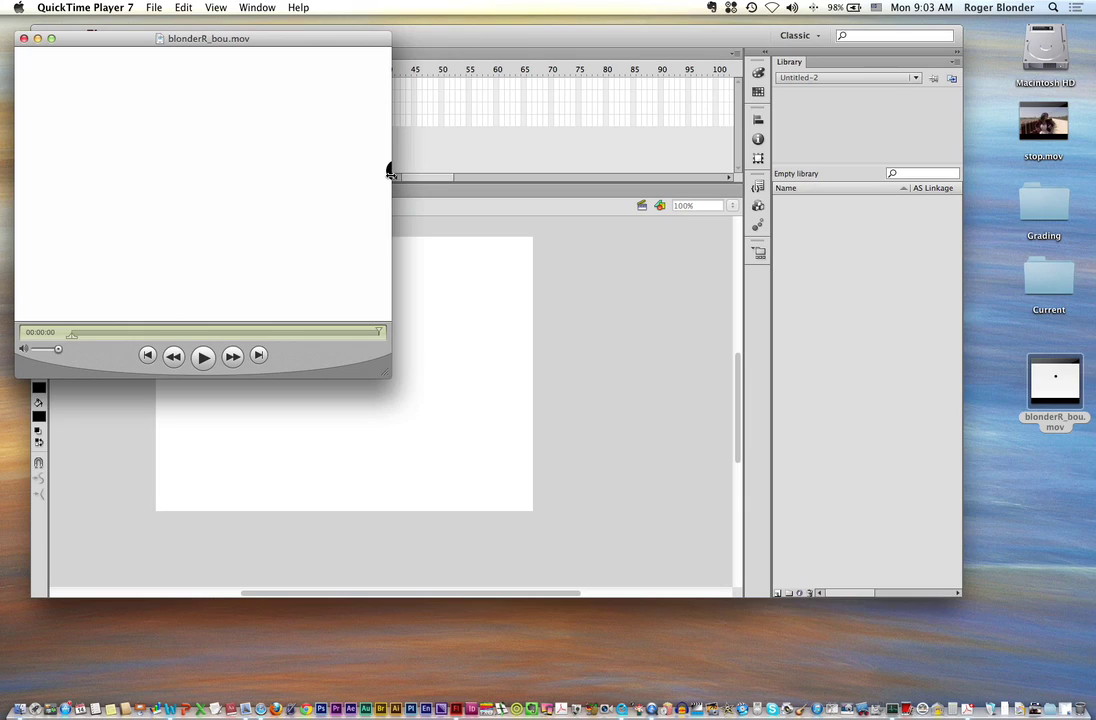
pyautogui.click(203, 357)
pyautogui.click(203, 357)
pyautogui.click(203, 357)
pyautogui.moveTo(102, 44); pyautogui.dragTo(731, 117)
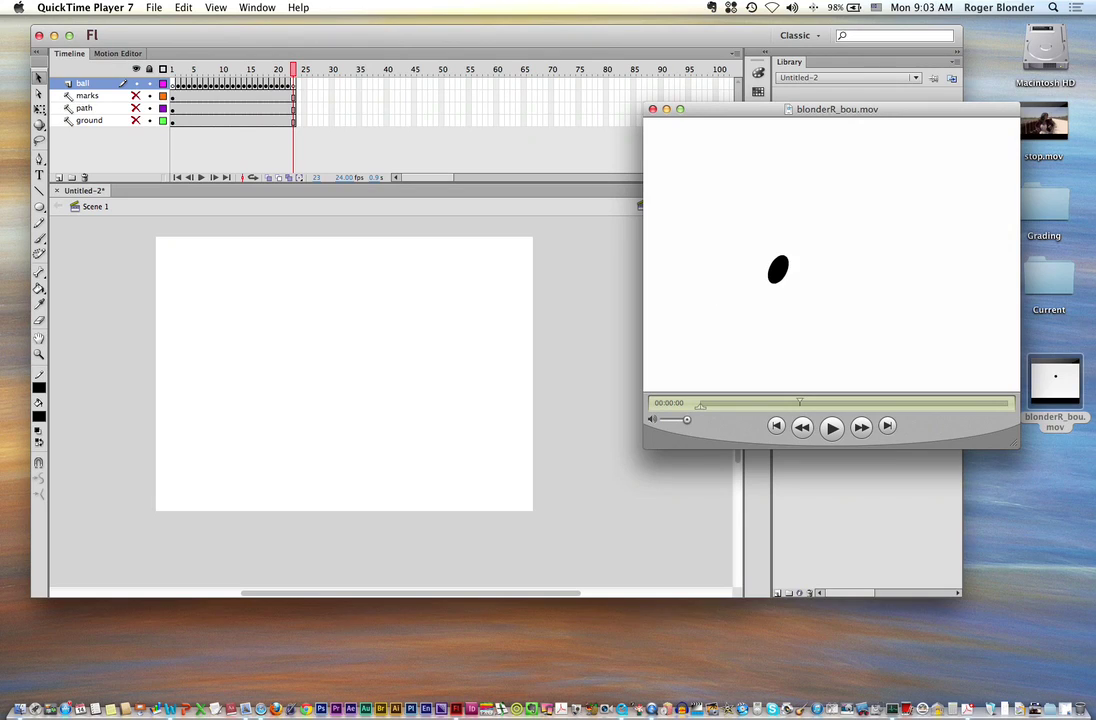
# Cancel QuickTime's Export dialog without exporting and return to Flash
pyautogui.click(154, 7)
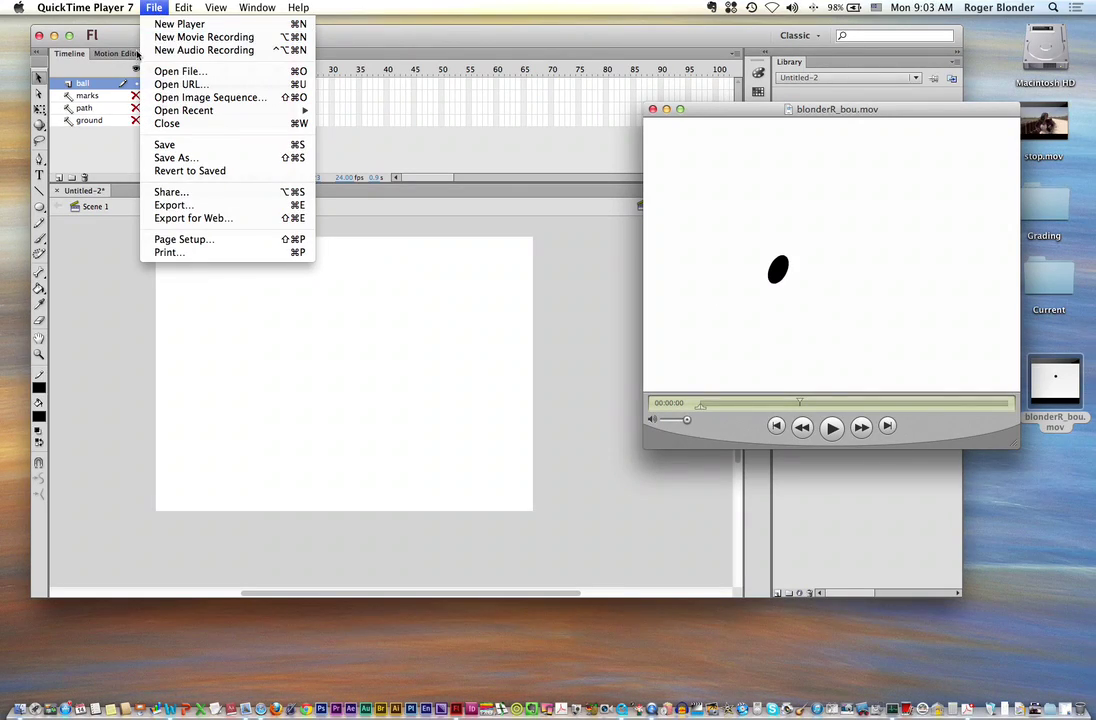
pyautogui.click(170, 205)
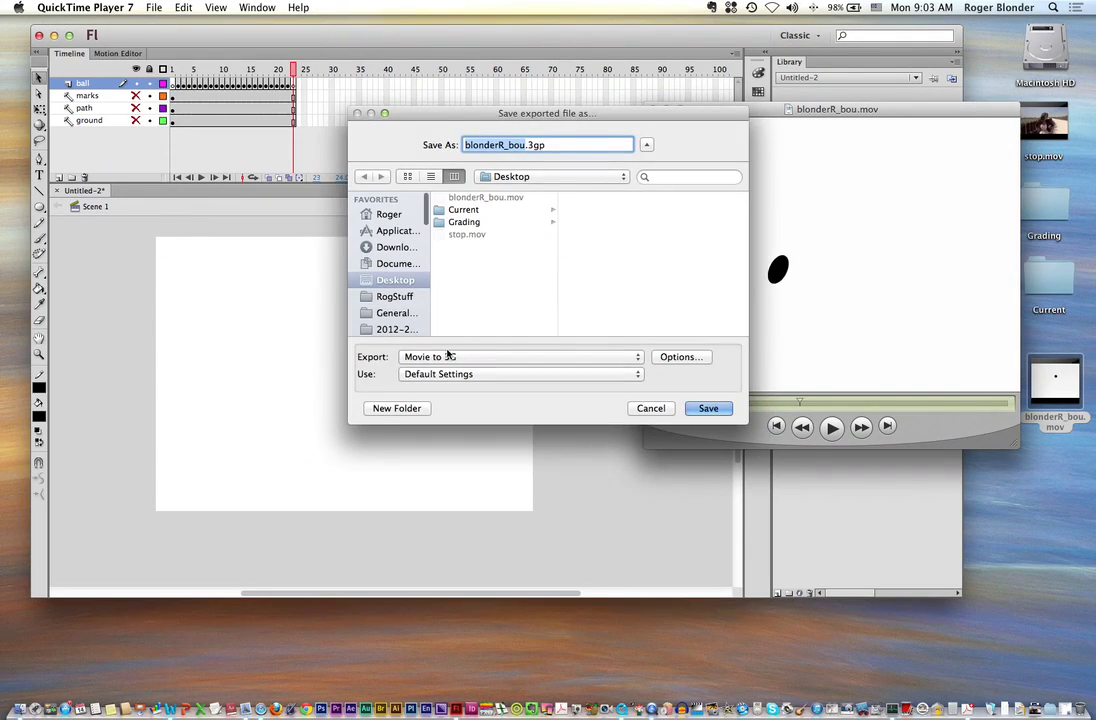
pyautogui.click(537, 364)
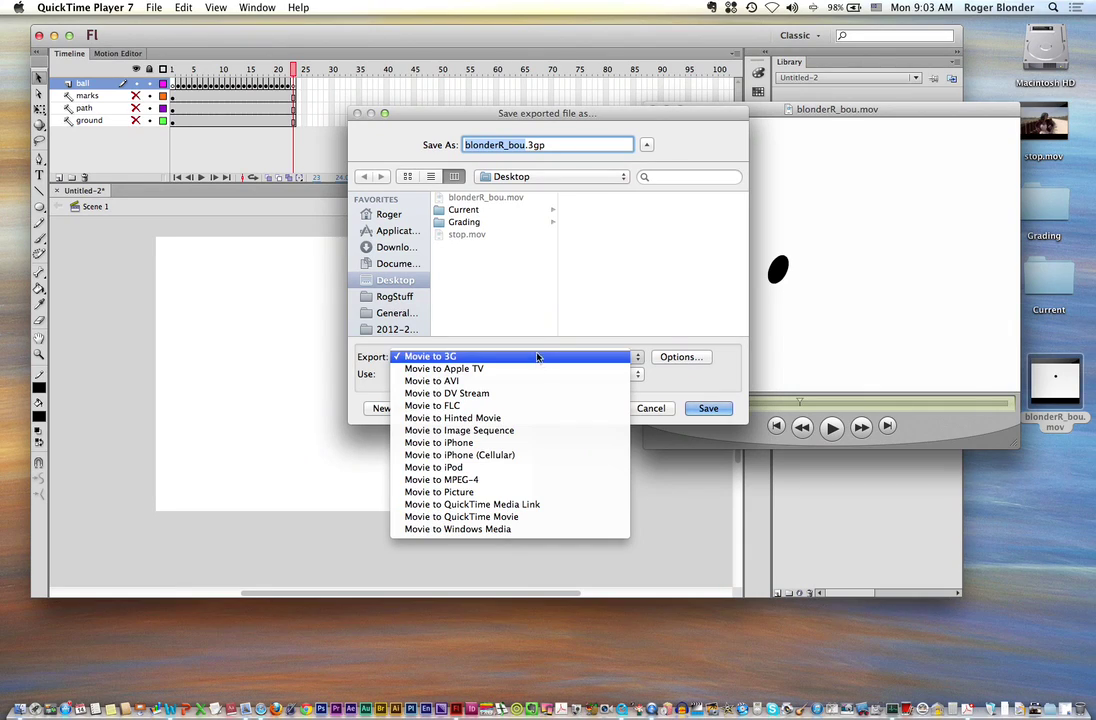
pyautogui.click(587, 356)
pyautogui.click(652, 410)
pyautogui.click(306, 349)
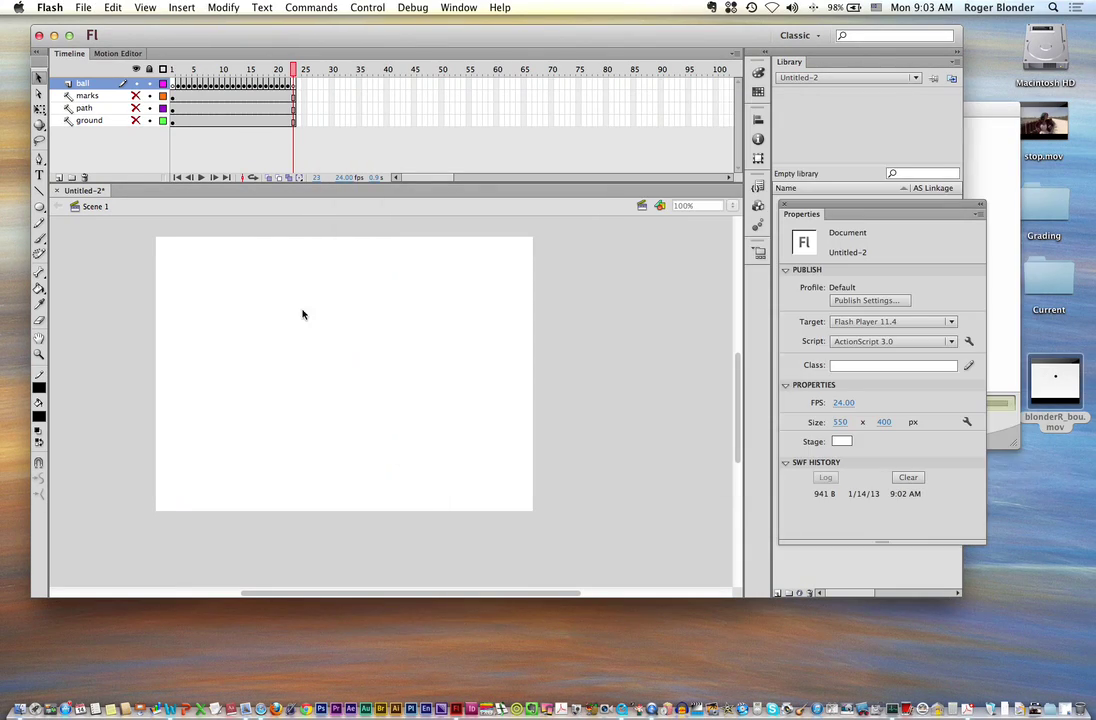
# Export the animation as SWF Movie 'blonderR_BOU' to the Desktop
pyautogui.click(83, 7)
pyautogui.moveTo(110, 210)
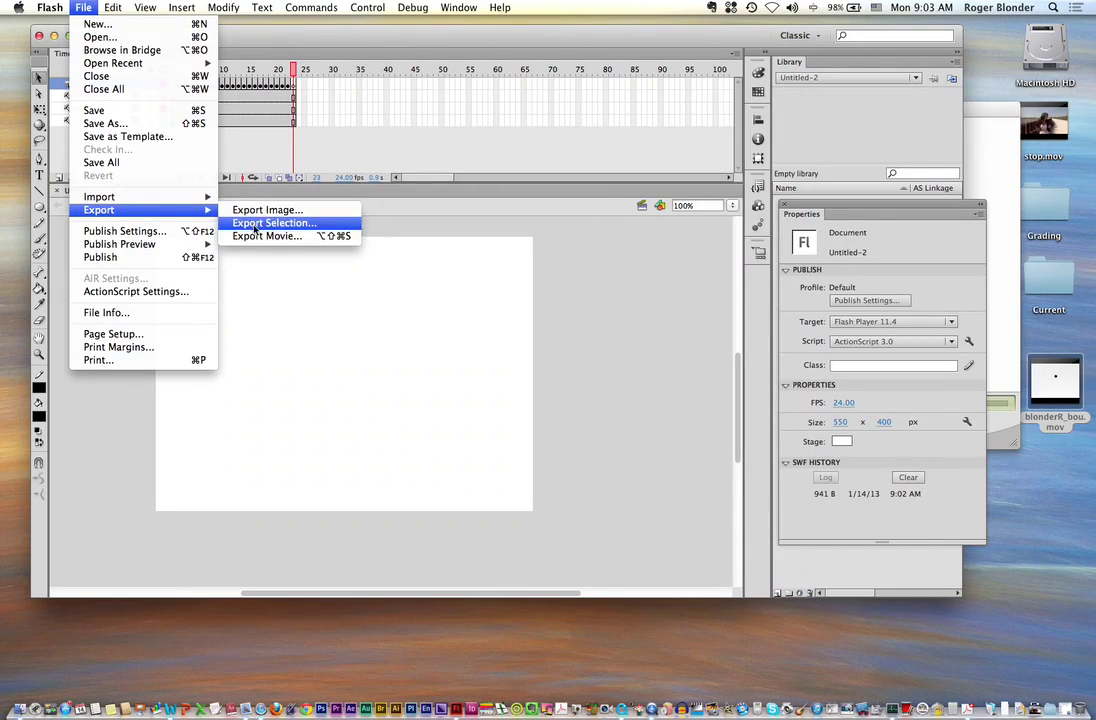
pyautogui.click(257, 239)
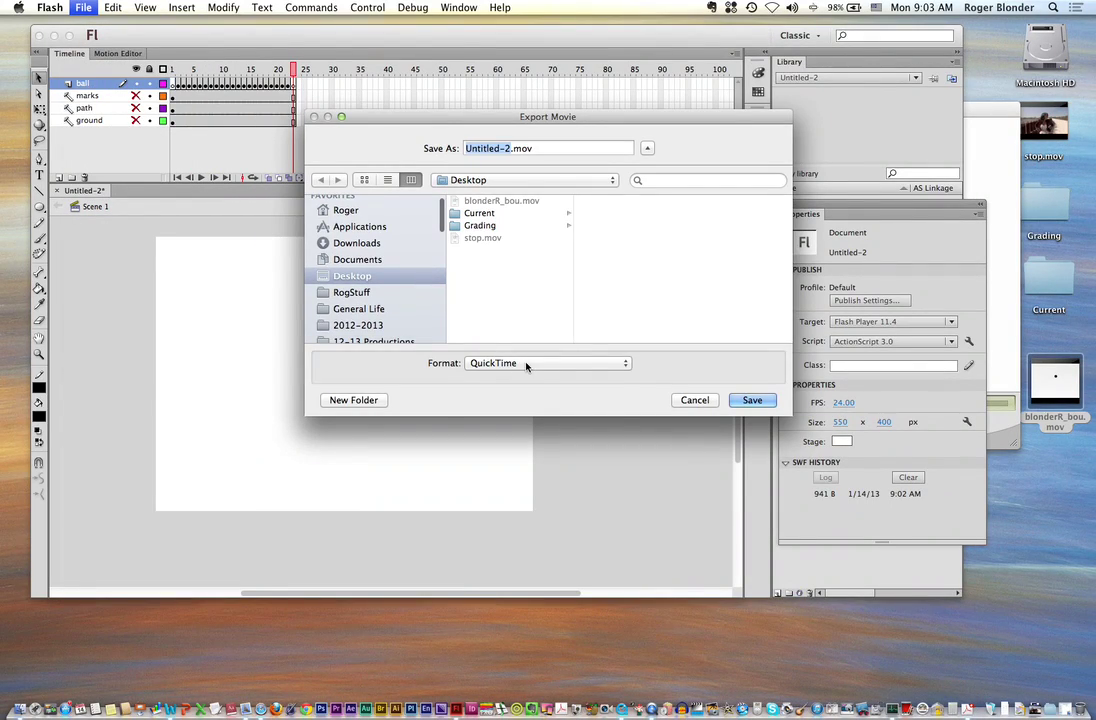
pyautogui.click(560, 363)
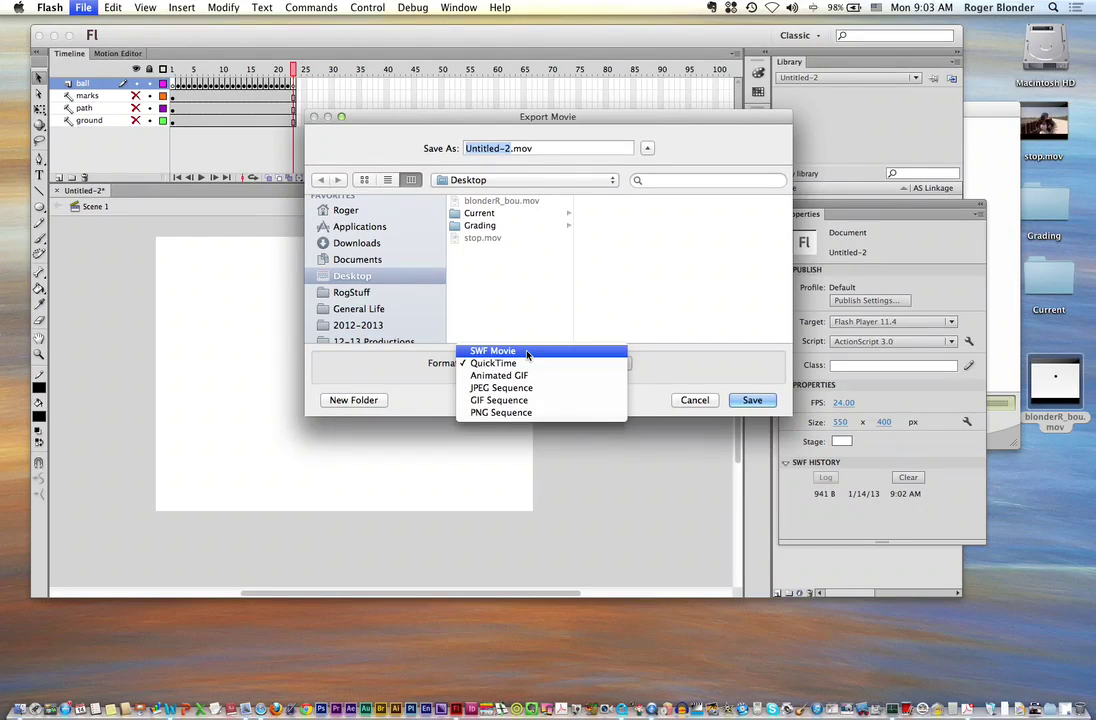
pyautogui.click(527, 354)
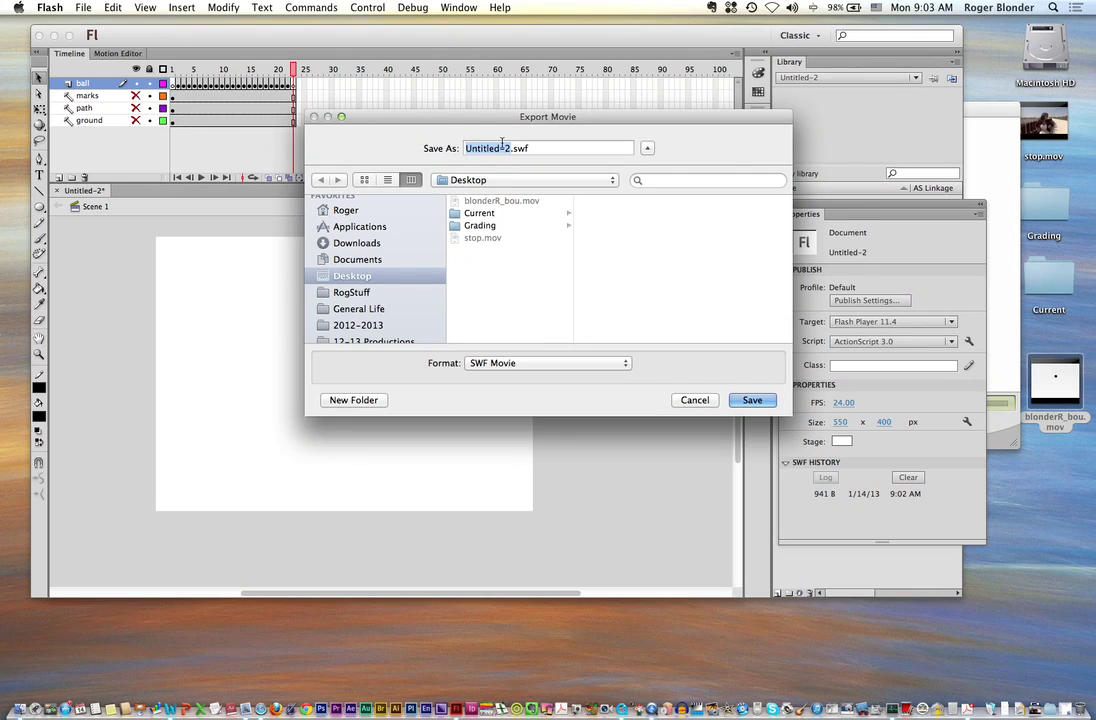
pyautogui.write('blonderR_BOU')
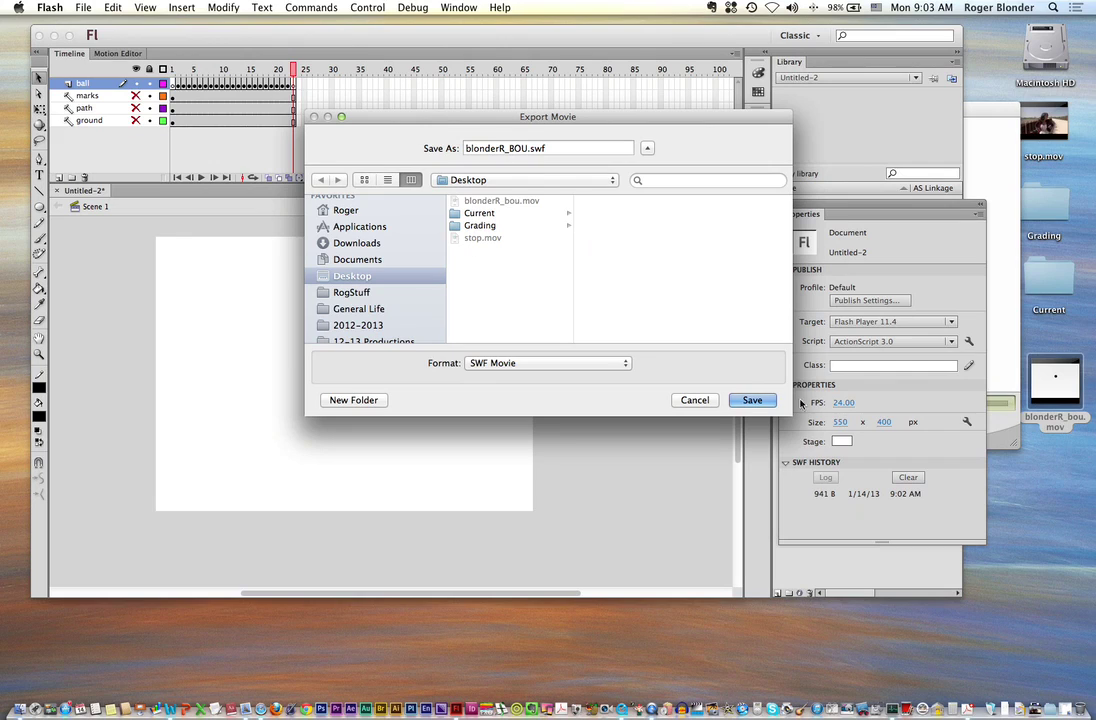
pyautogui.click(751, 400)
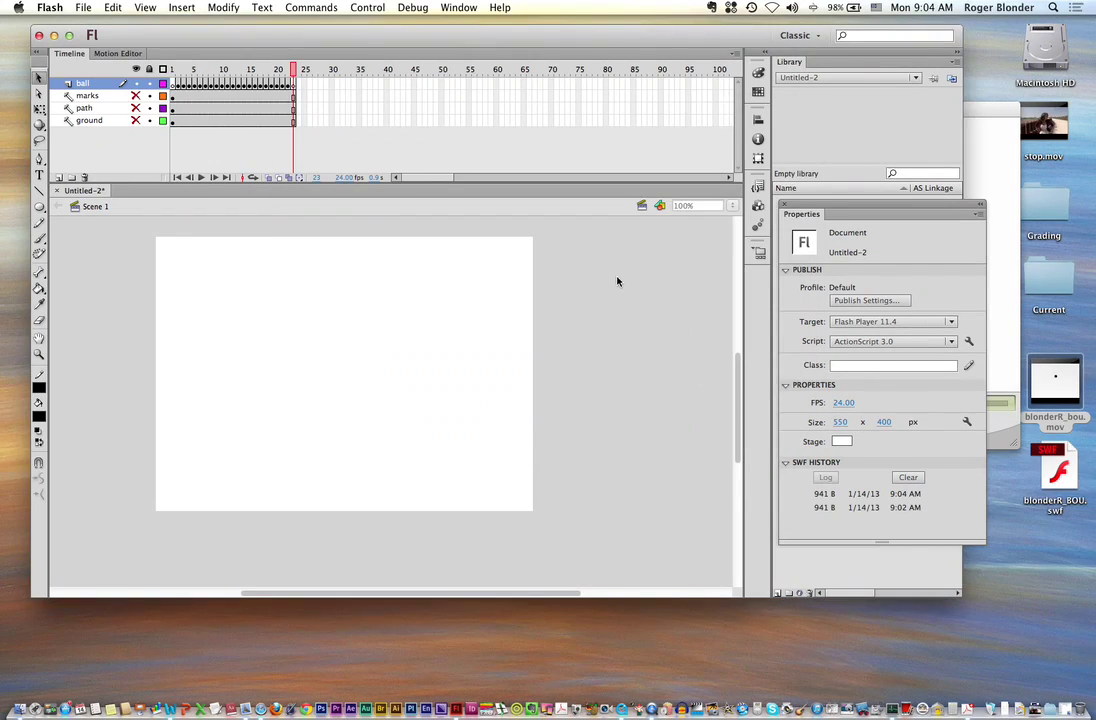